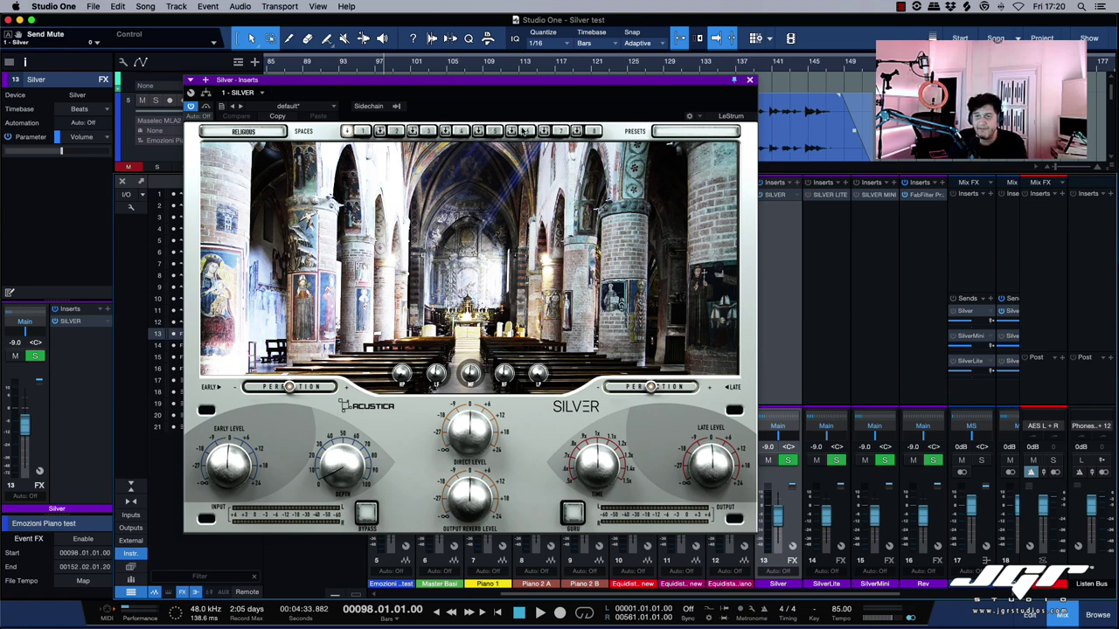
Step: Open the Silver Lite and Silver Mini inserts beside Silver to compare the three versions, leaving only Silver open
drag(586, 79, 490, 116)
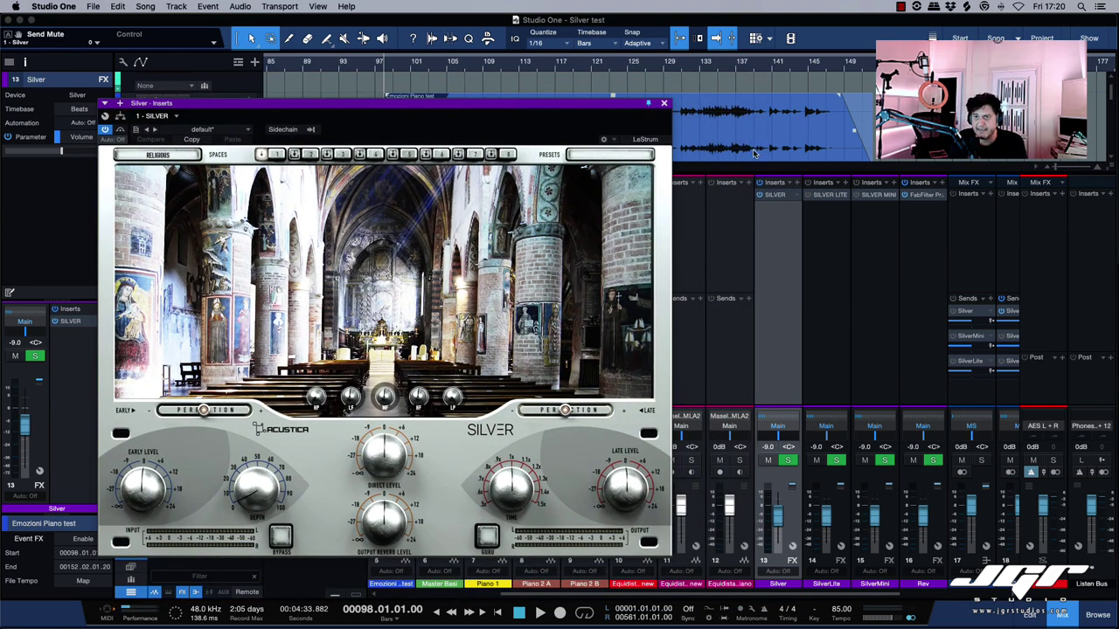
click(833, 200)
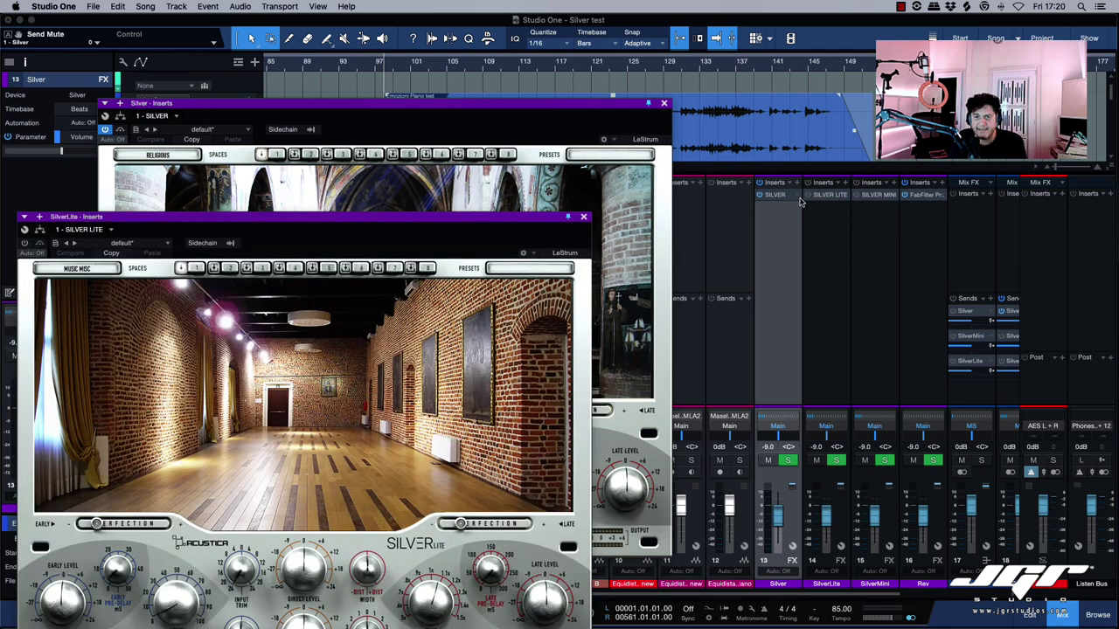
click(878, 195)
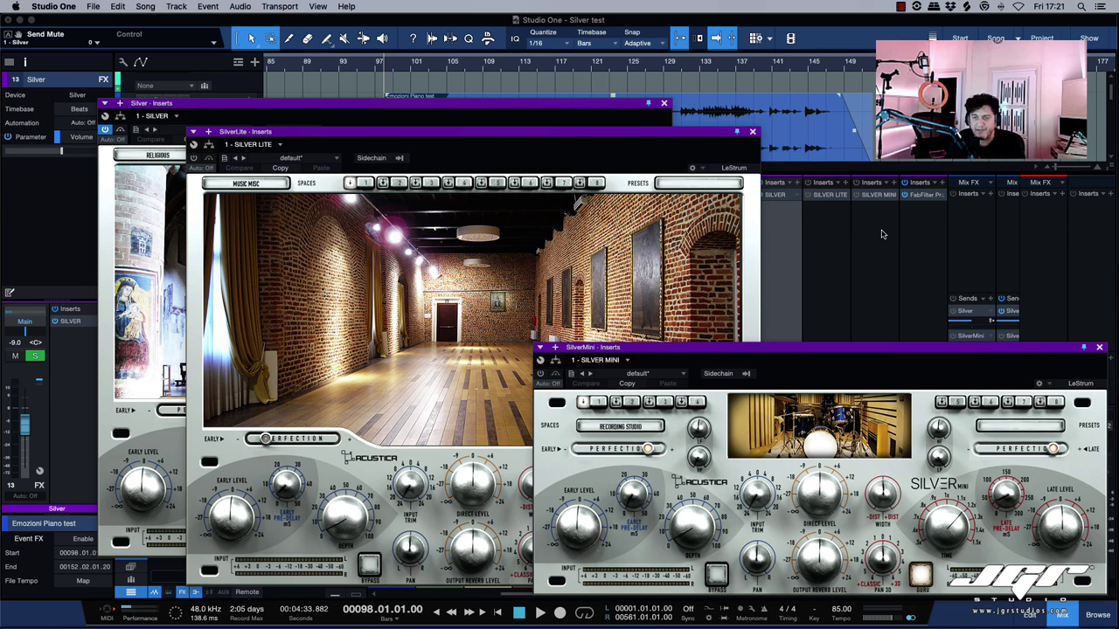
click(1099, 347)
click(752, 131)
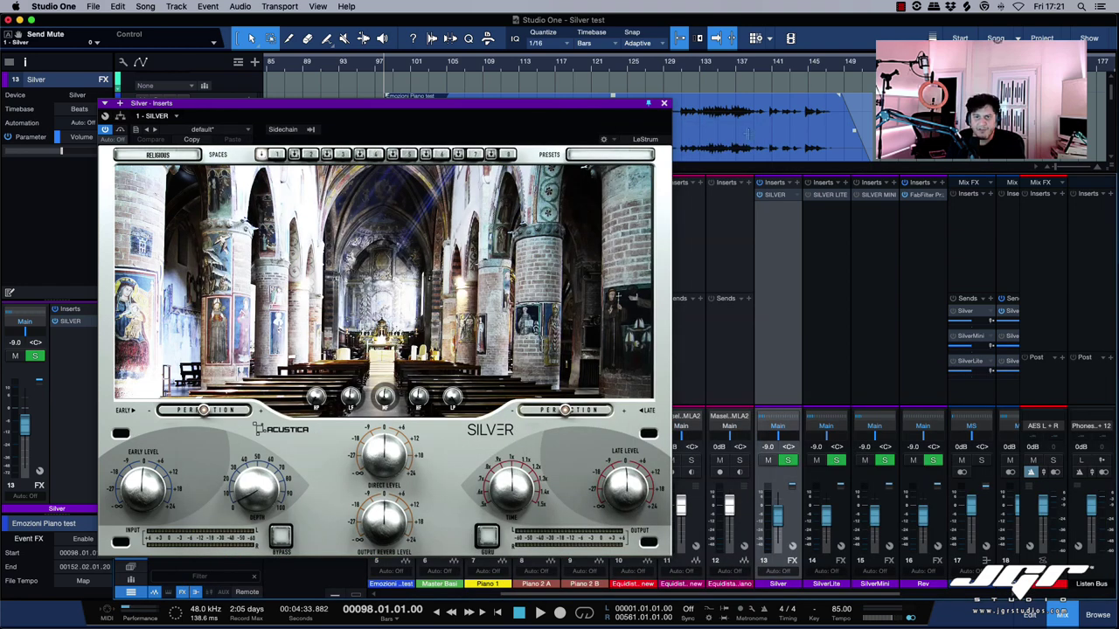
drag(600, 108, 821, 68)
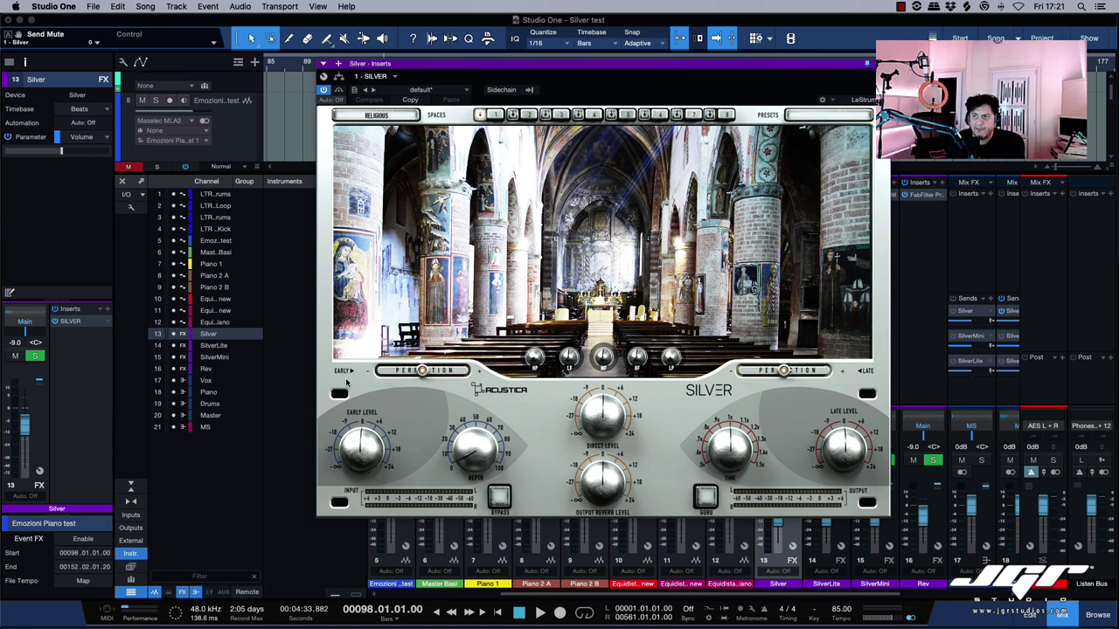
Step: Browse the space categories and load the Studio and Scoring space Digitube Studio (Medium)
click(378, 115)
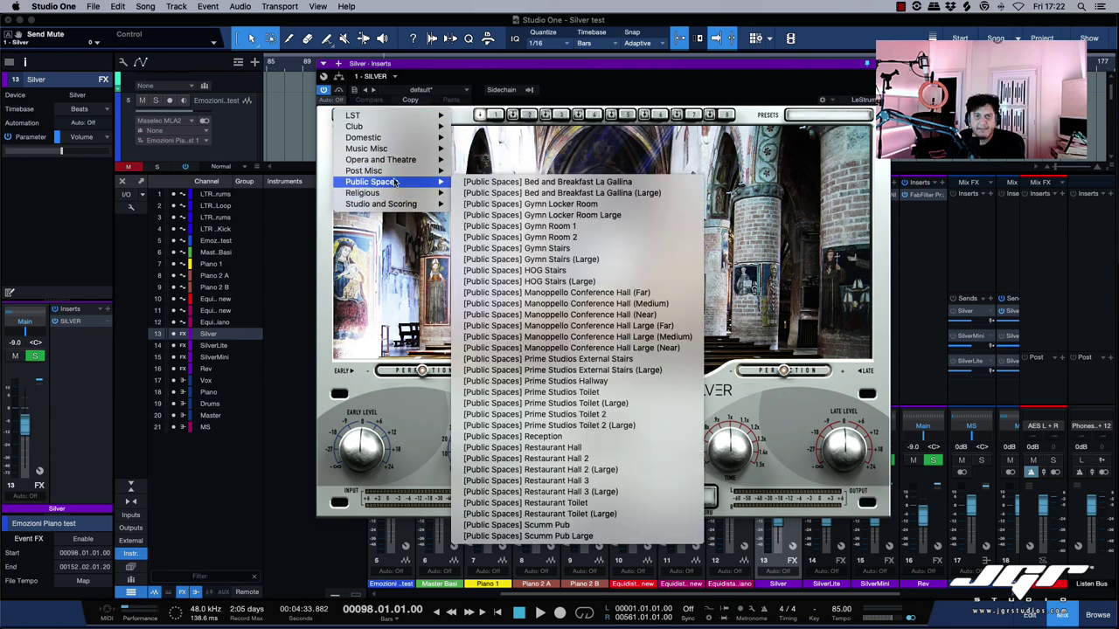
mouse_move(407, 161)
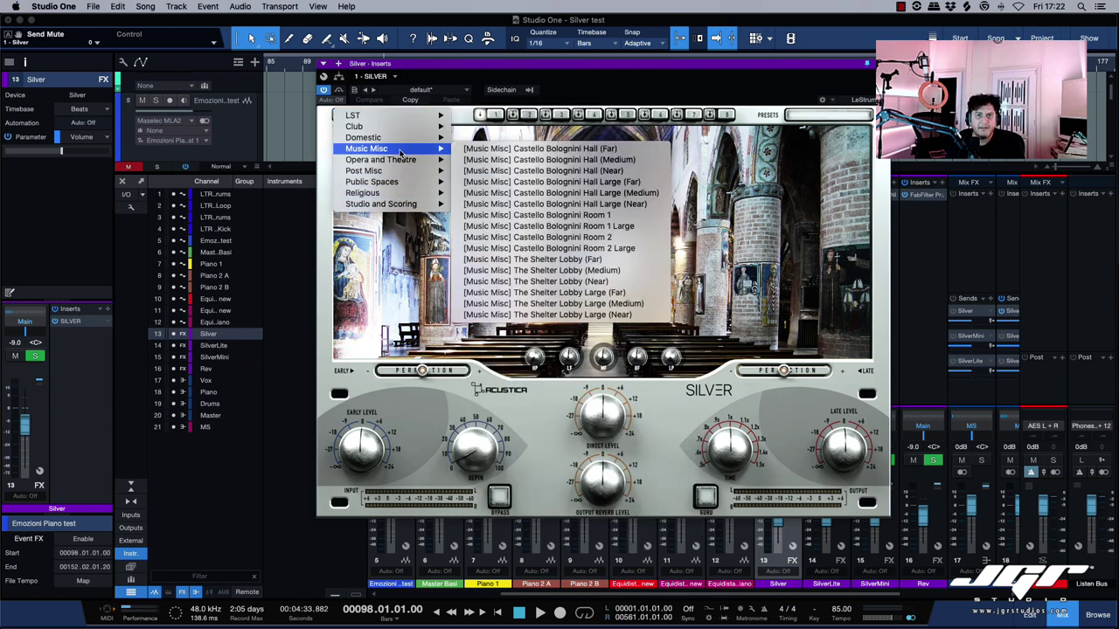
mouse_move(417, 208)
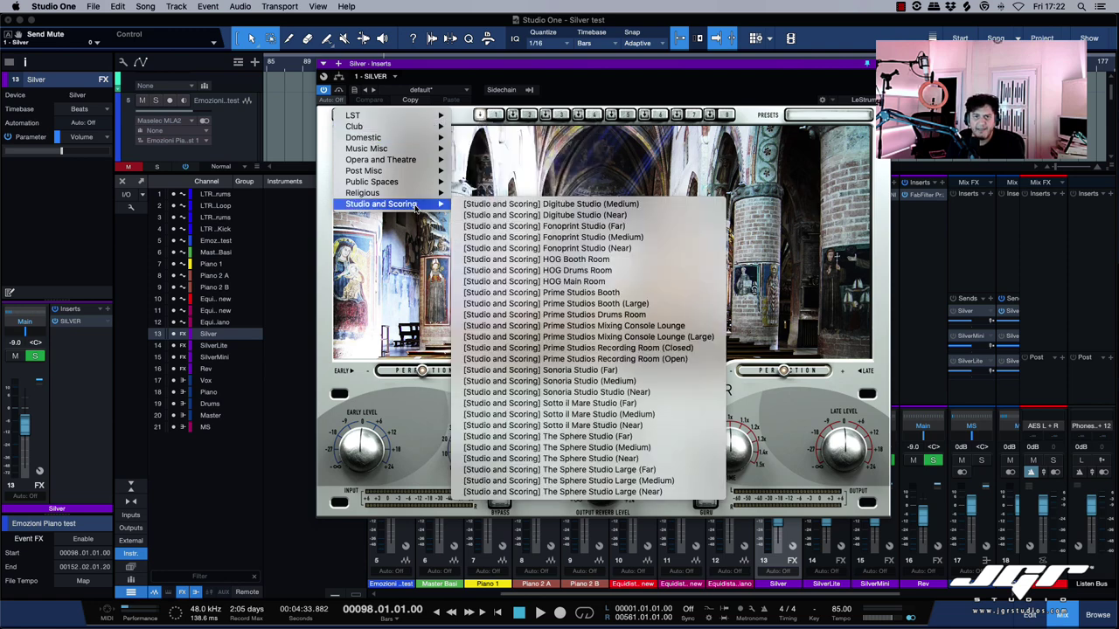
click(582, 204)
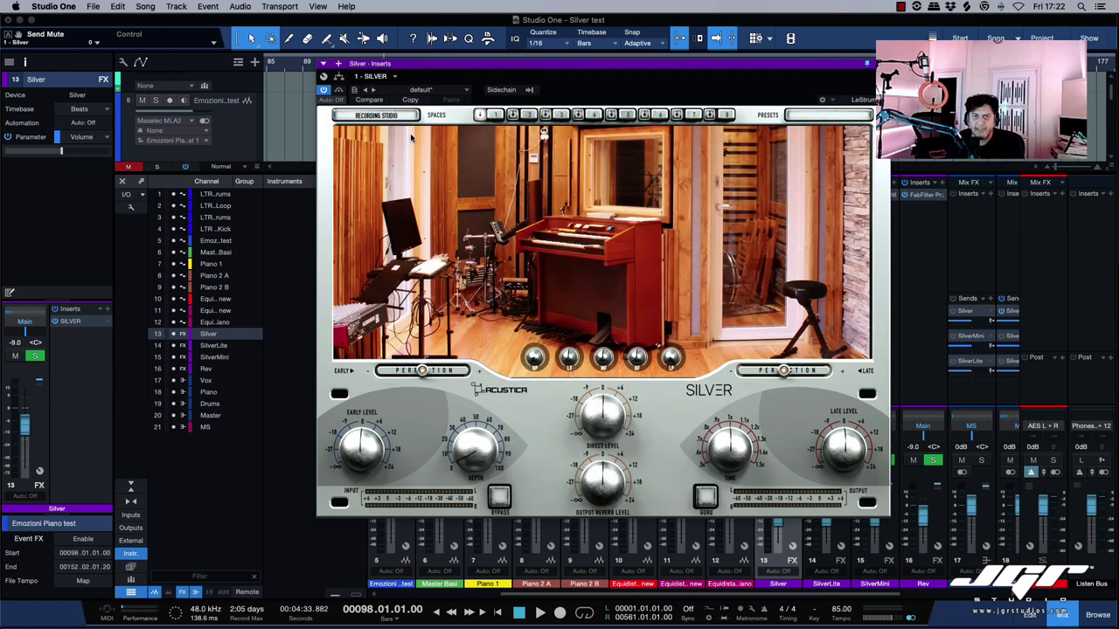
Step: Load the Religious space Chiesa Santa Maria del Lago Large (Medium)
click(385, 117)
mouse_move(399, 184)
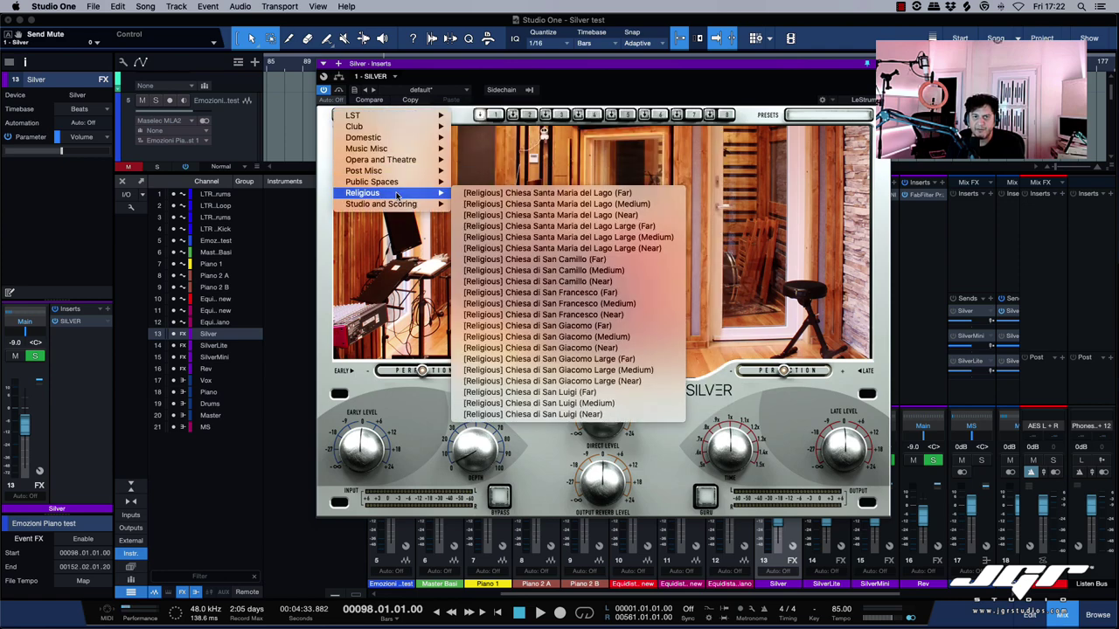
click(490, 215)
Step: Load the Teatro Belloni space from the Opera and Theatre category
click(381, 115)
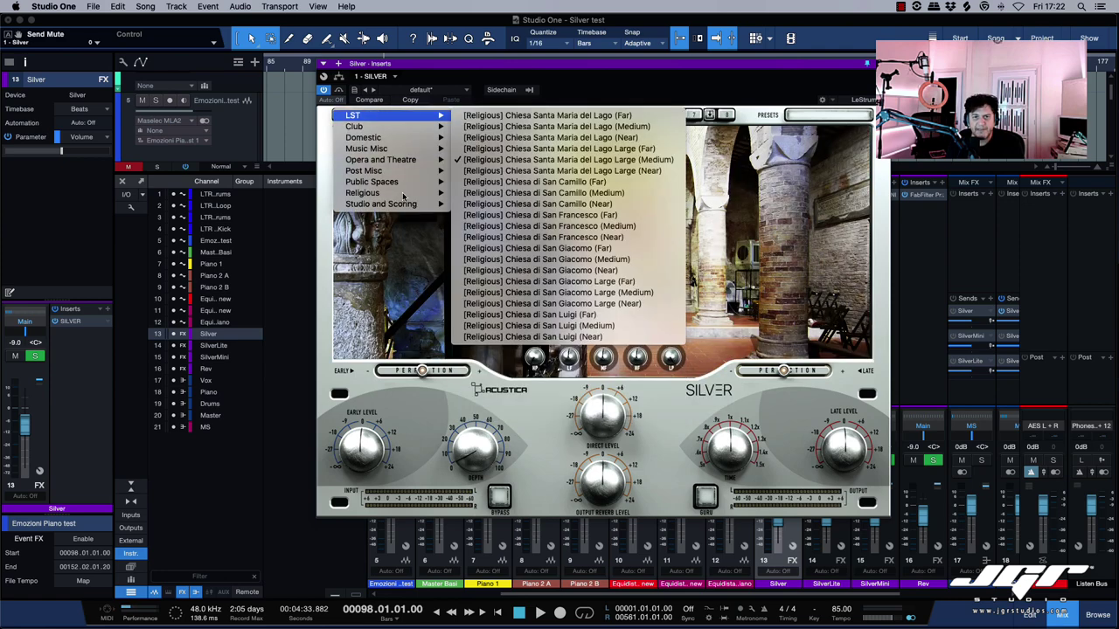
mouse_move(400, 210)
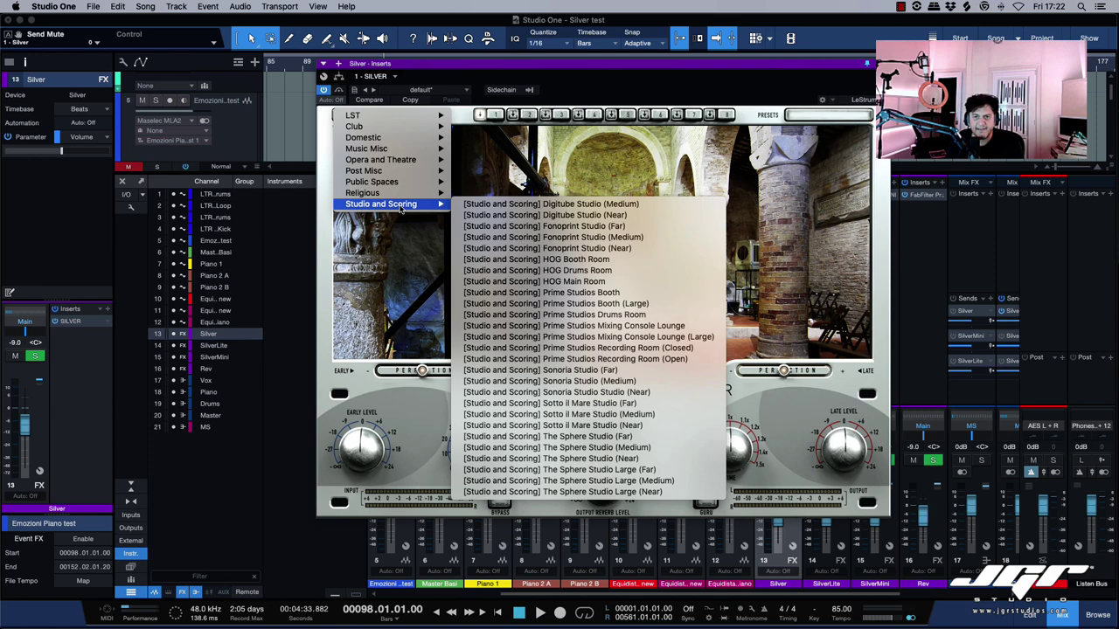
mouse_move(380, 159)
click(525, 161)
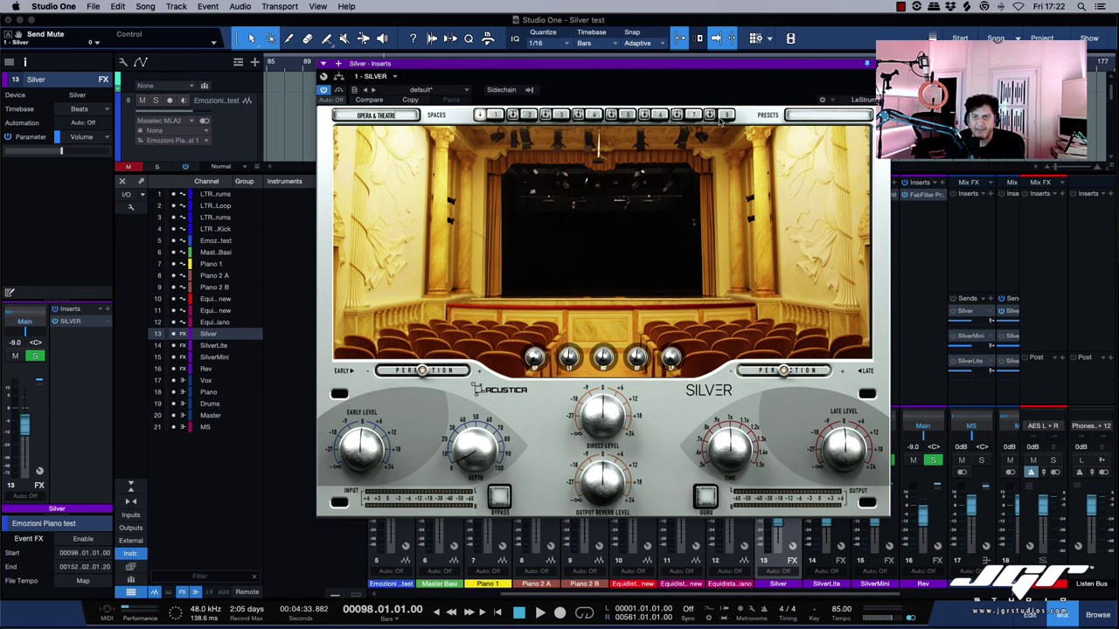
Step: Load the Room preset HOG Studio Stairs and replace it with the Room preset Restaurant Hall 2
click(825, 116)
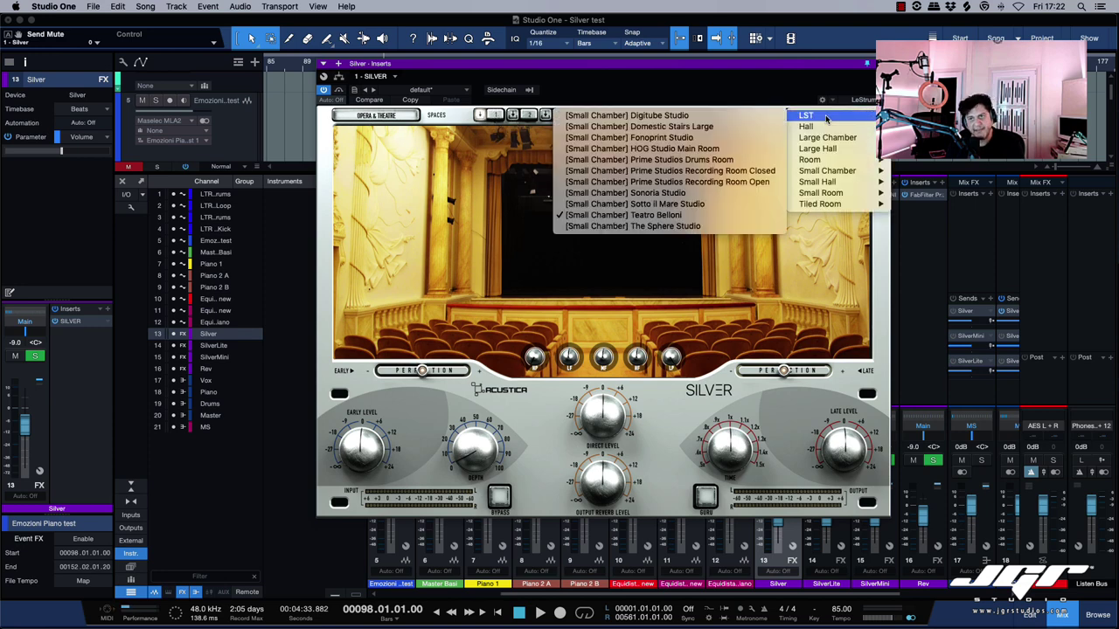
mouse_move(828, 128)
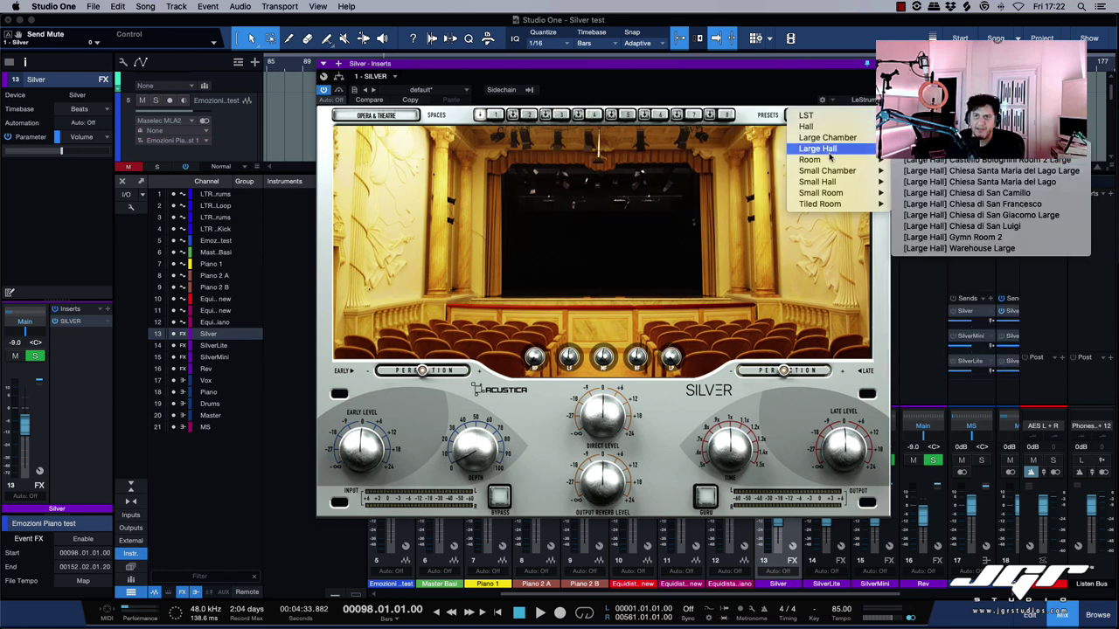
mouse_move(822, 163)
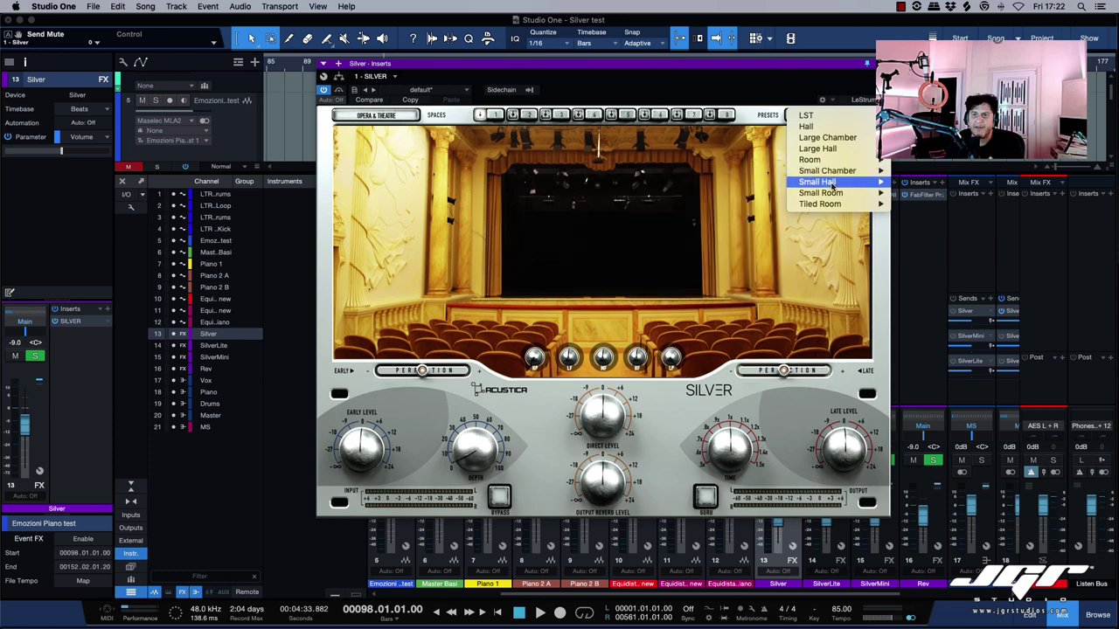
mouse_move(822, 194)
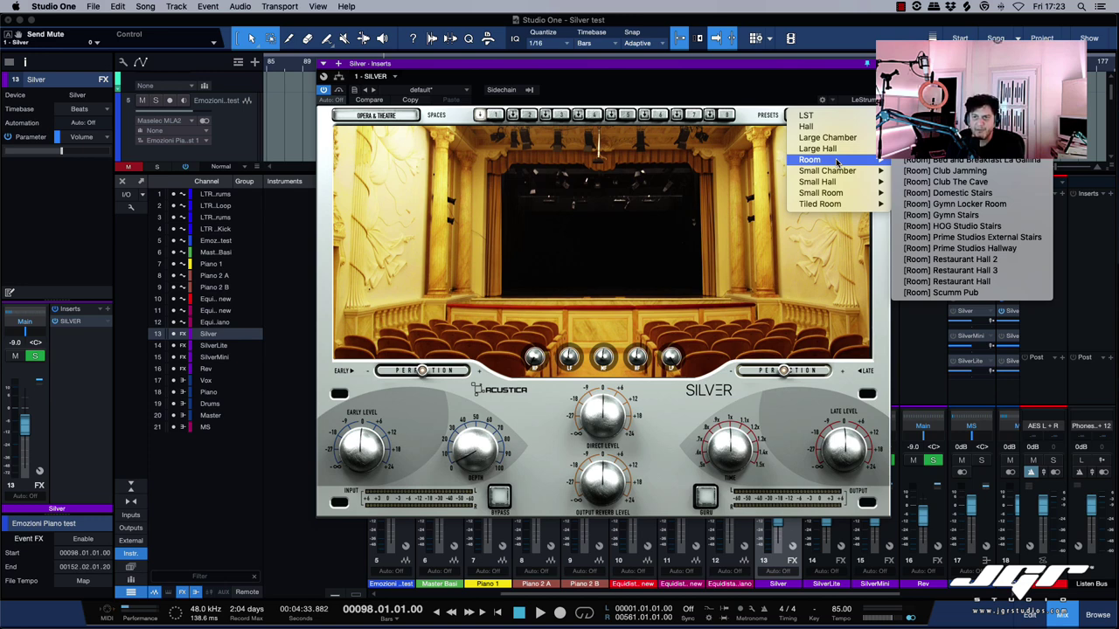
click(961, 226)
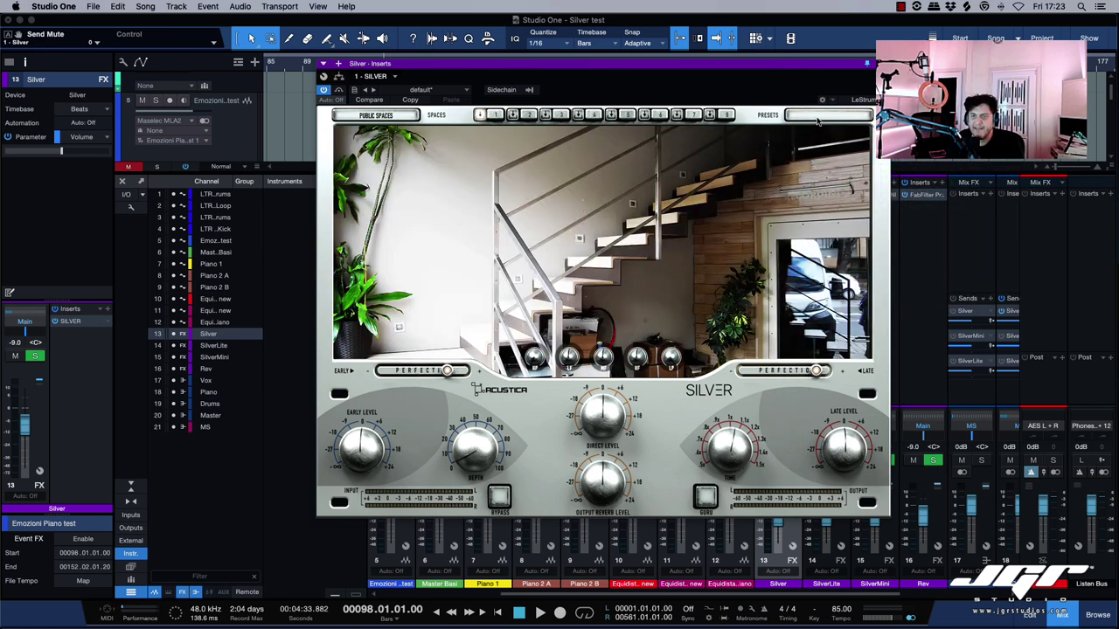
click(817, 117)
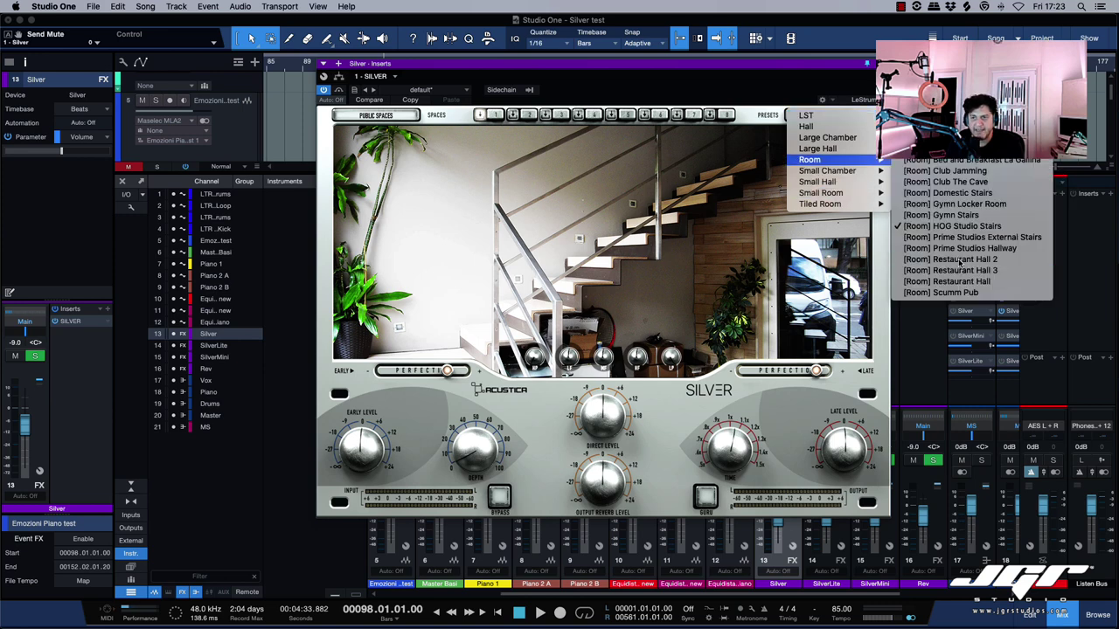
click(959, 261)
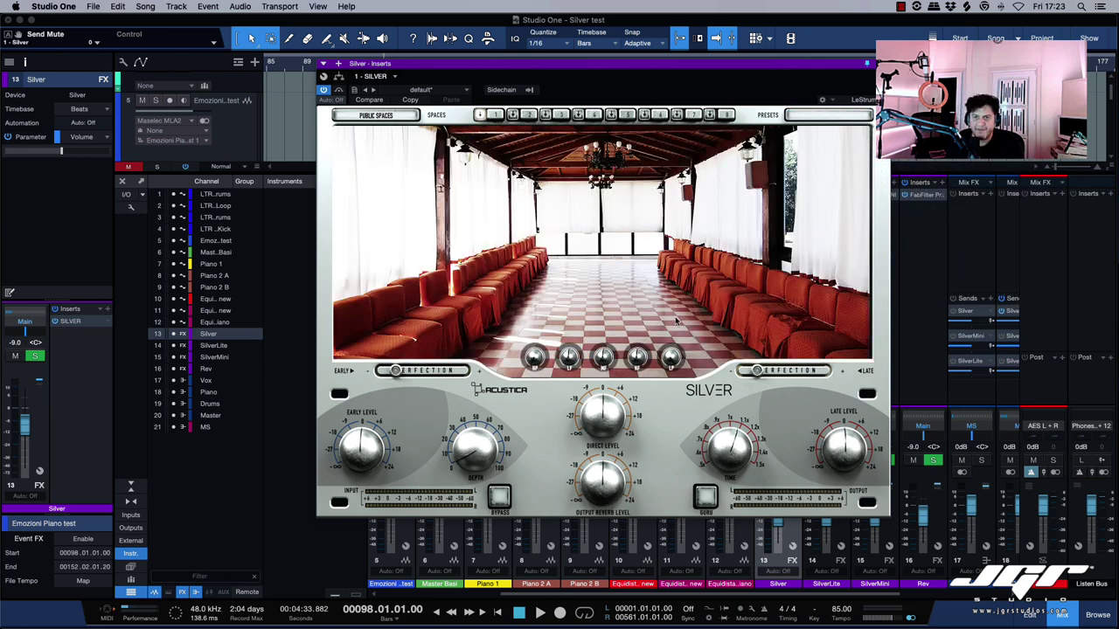
Step: Try out the LP and MF equalizer knobs below the room picture
click(671, 365)
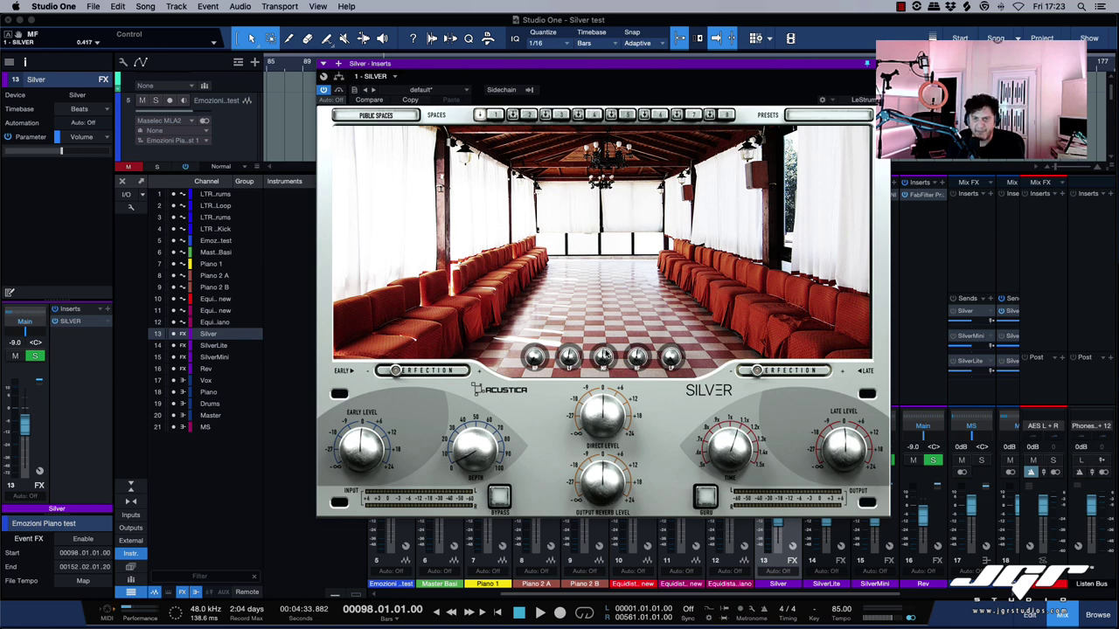
drag(606, 358, 603, 357)
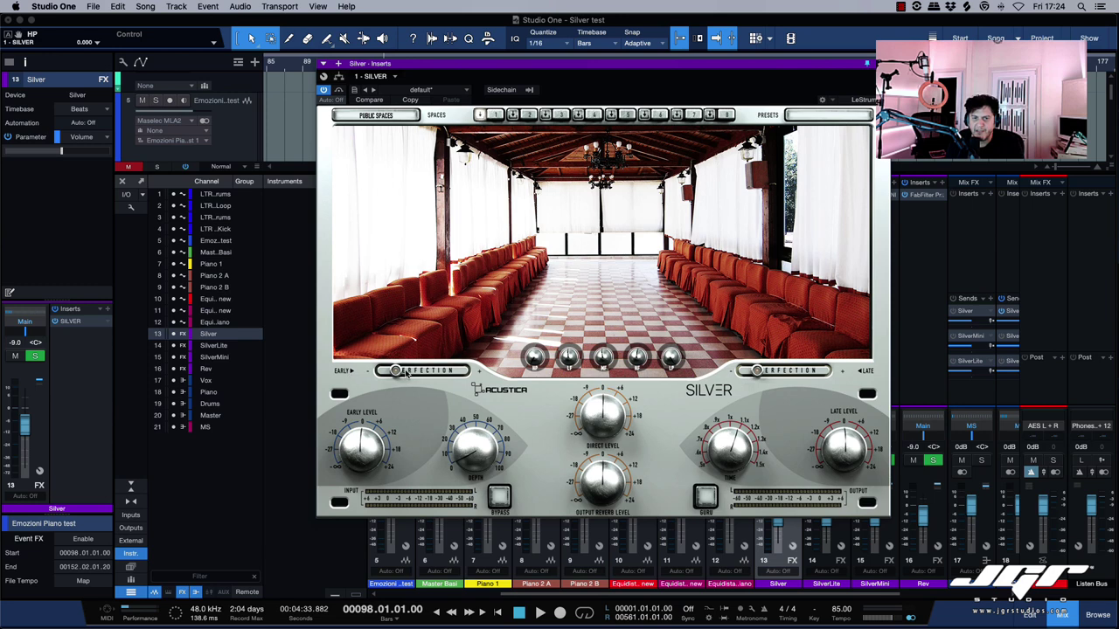
Step: Sweep the Early Perfection slider between its extremes and leave both the Early and Late Perfection sliders at minimum
drag(398, 372, 468, 374)
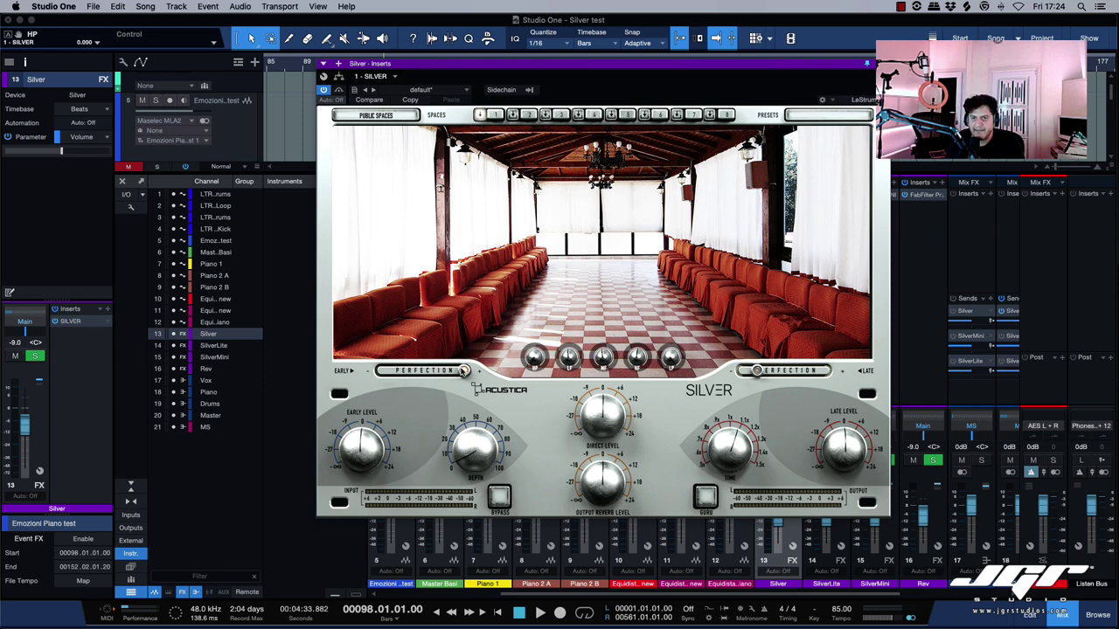
drag(463, 371, 382, 374)
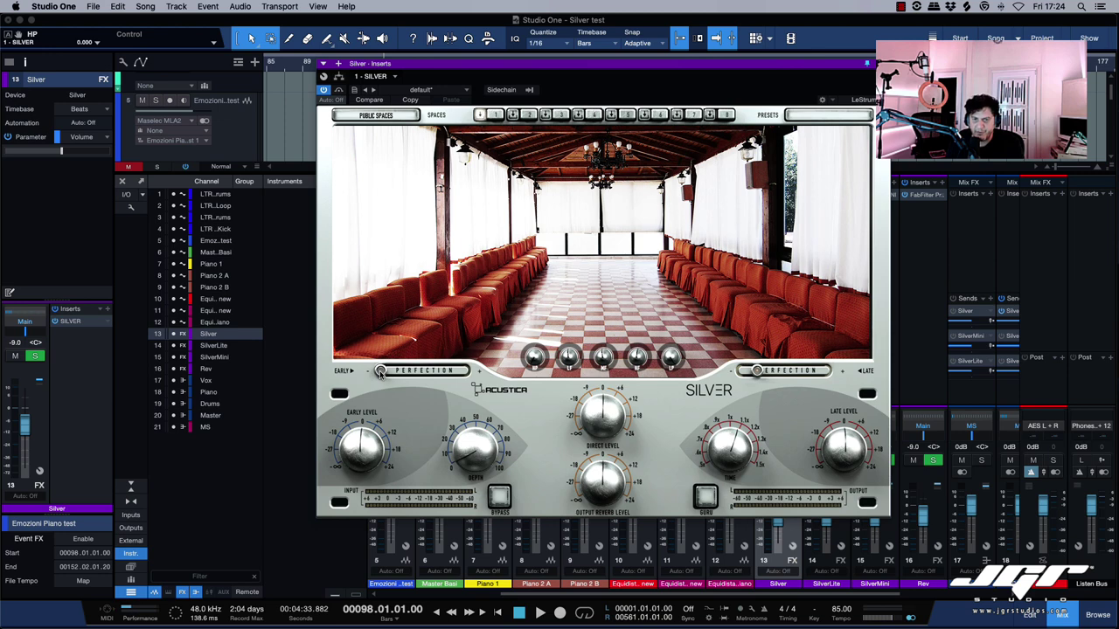
drag(380, 371, 472, 374)
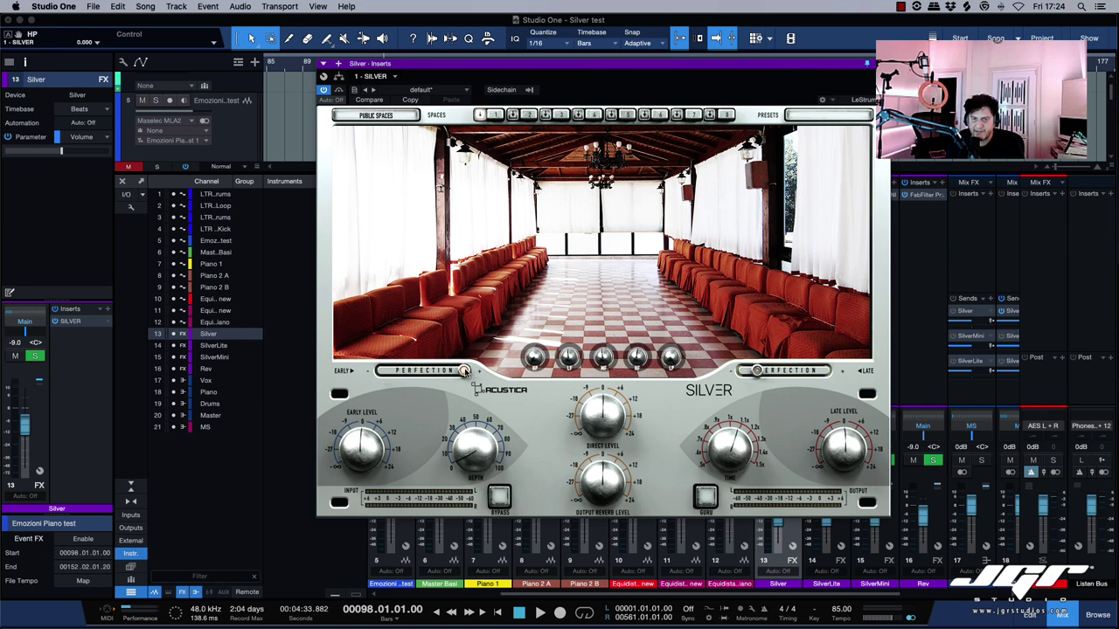
drag(466, 370, 356, 374)
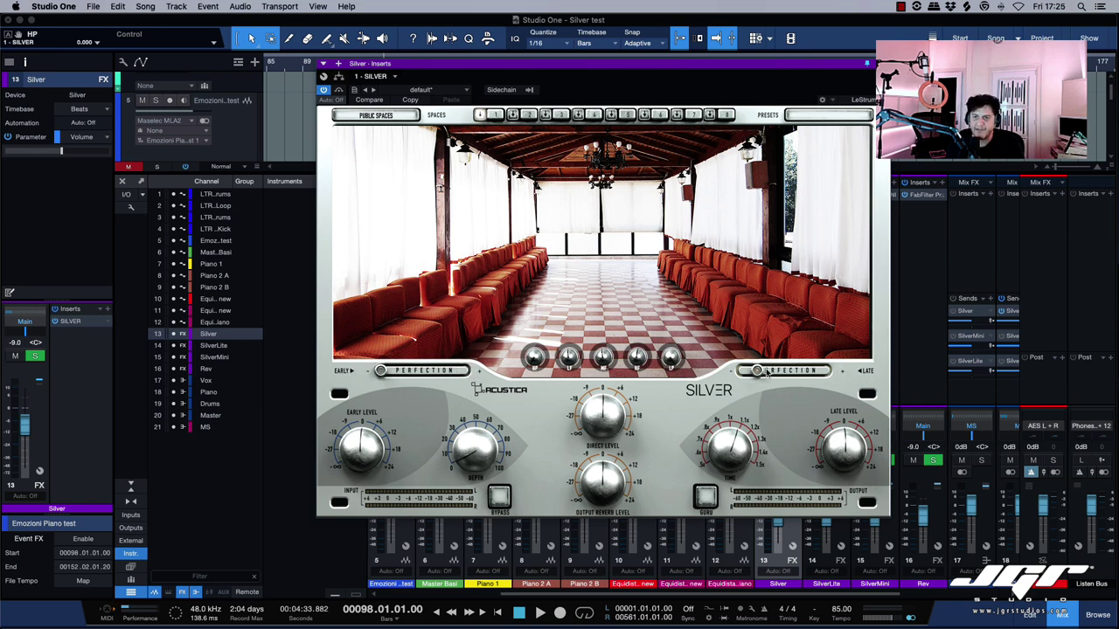
drag(760, 371, 839, 374)
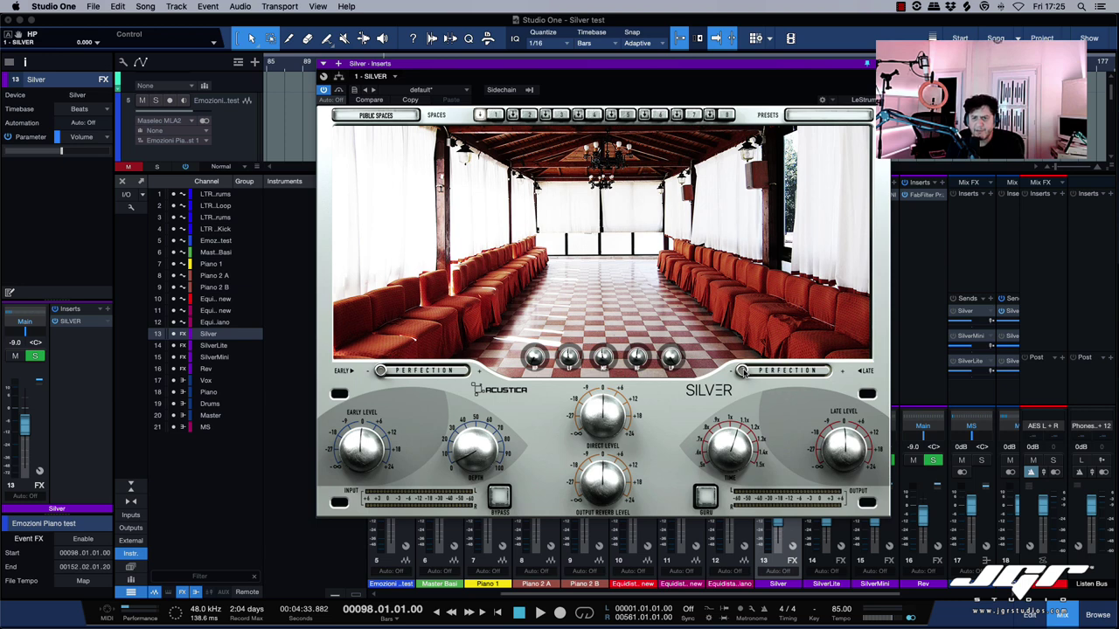
drag(742, 371, 773, 375)
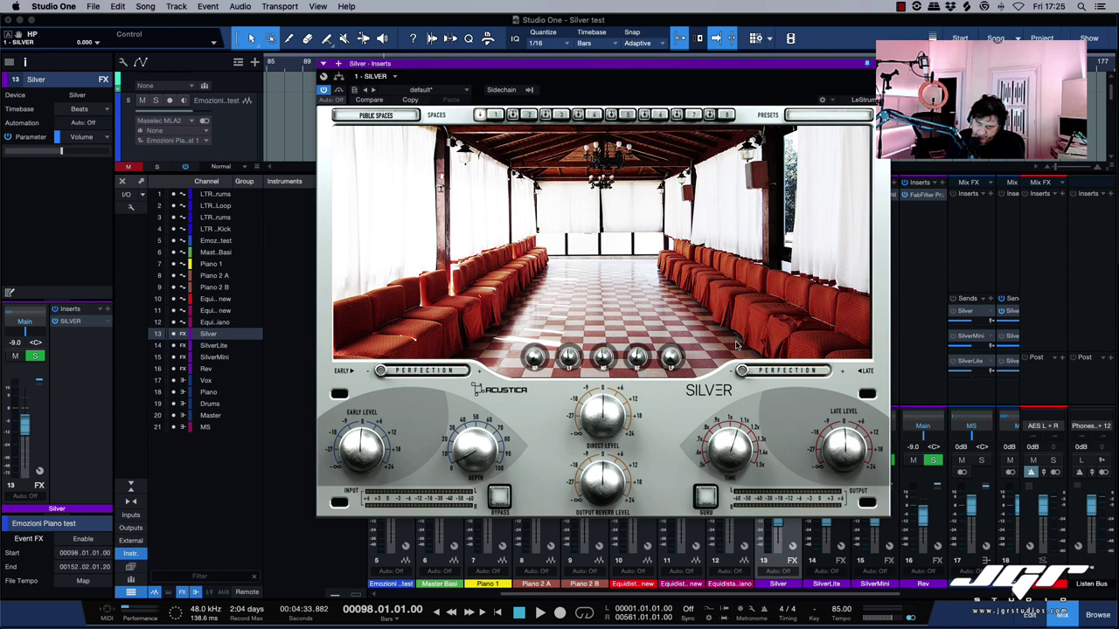
Step: Try out the Early Level and Late Level knobs, leaving both at 0.500
click(357, 451)
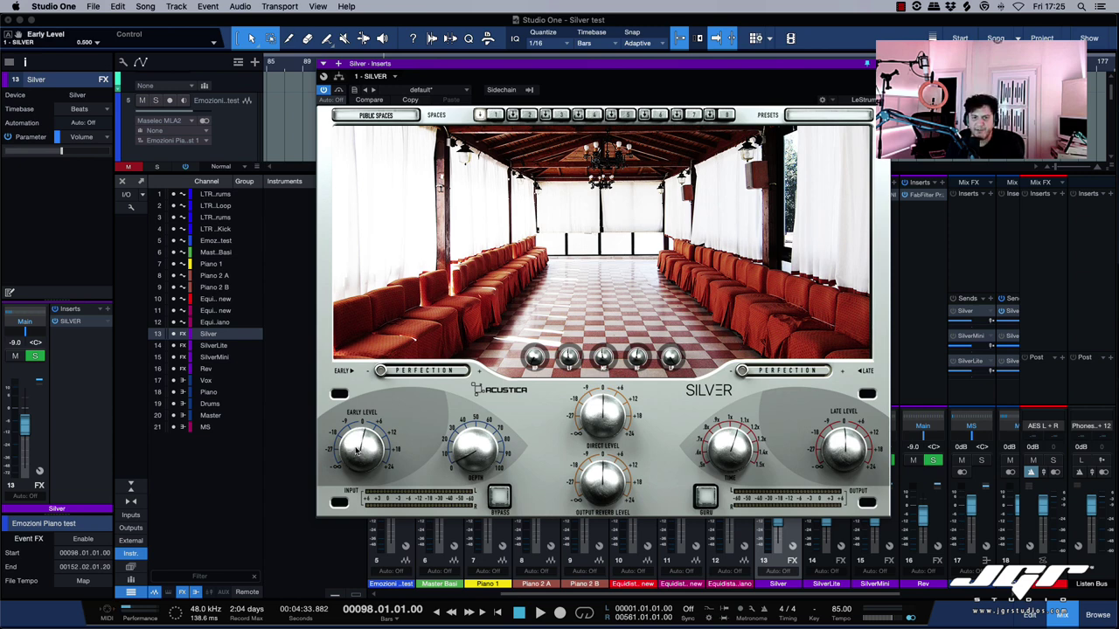
mouse_move(357, 451)
mouse_down()
mouse_move(357, 461)
mouse_move(364, 410)
mouse_move(365, 458)
mouse_up()
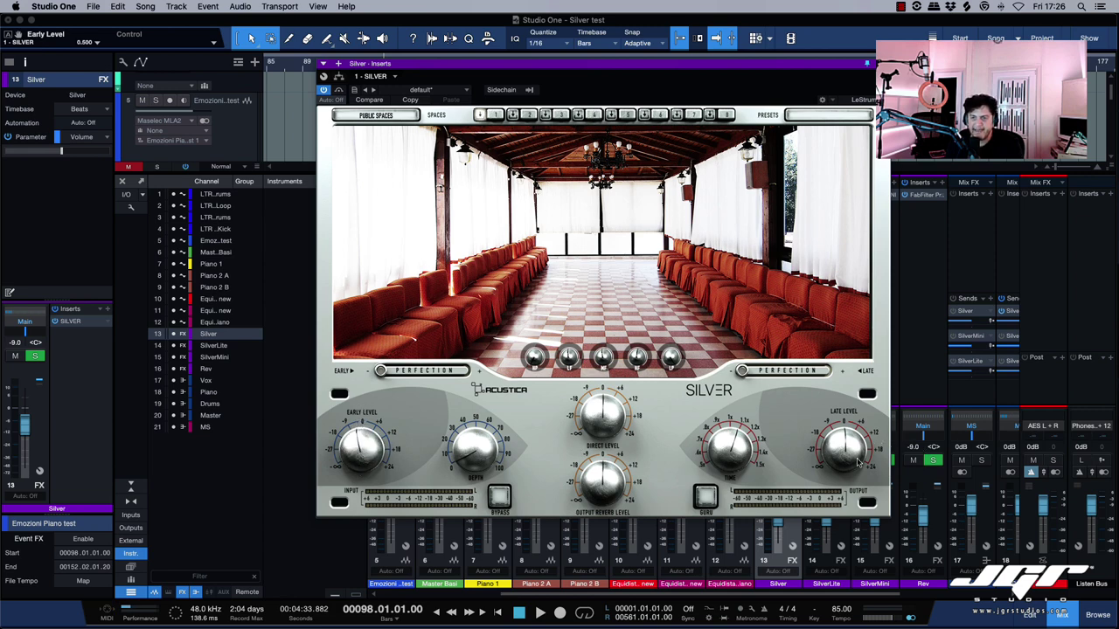
drag(850, 463, 847, 445)
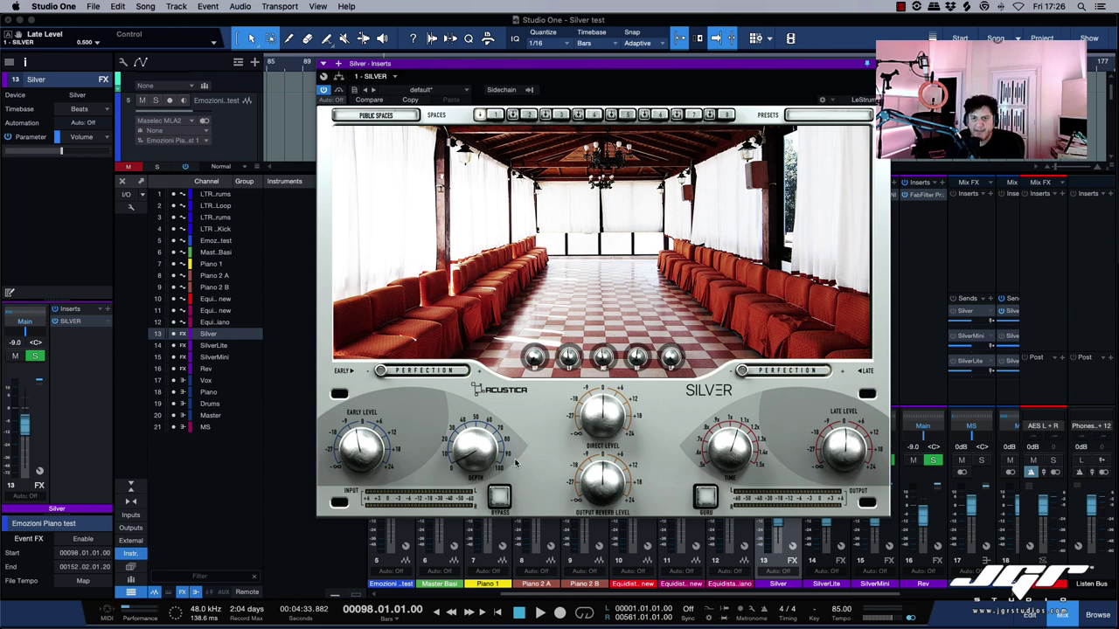
Step: Vary the reverb's Depth knob through its lower half and leave it at a low setting slightly above zero
drag(467, 460, 477, 429)
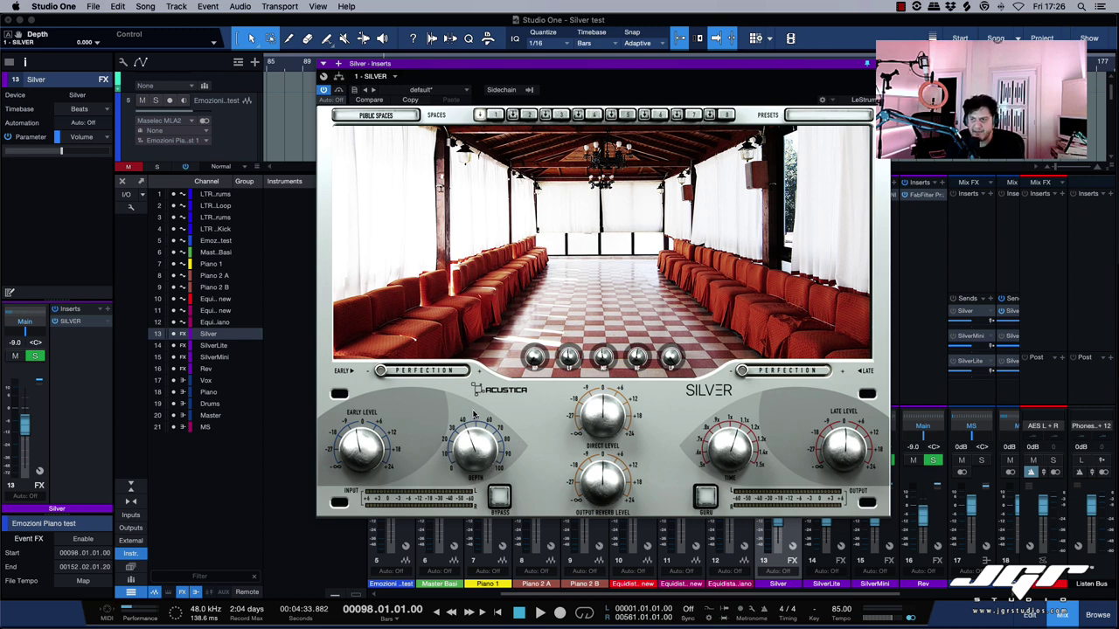
mouse_move(473, 414)
mouse_down()
mouse_move(482, 344)
mouse_move(470, 437)
mouse_move(471, 395)
mouse_move(464, 416)
mouse_up()
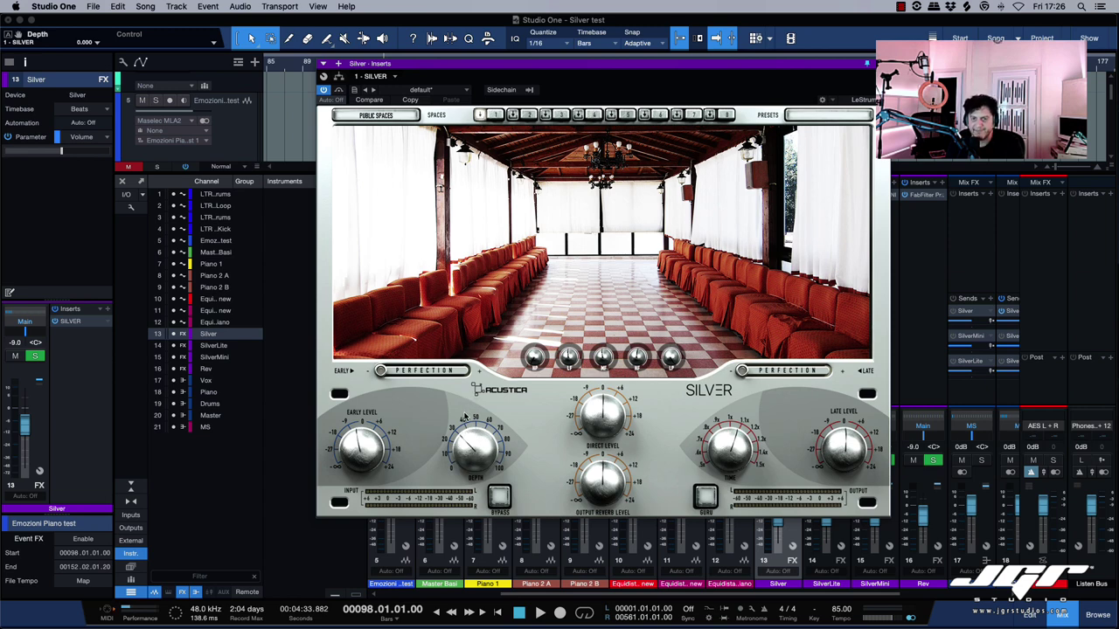
drag(466, 417, 468, 420)
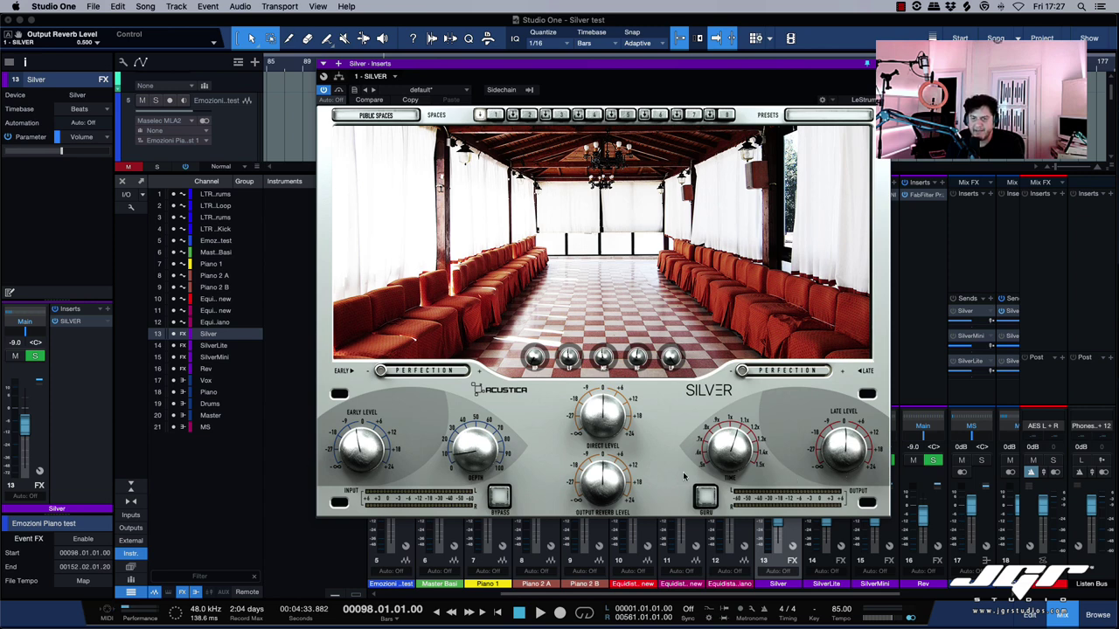
Step: Set the Early Level to about 0.445
drag(358, 455, 361, 442)
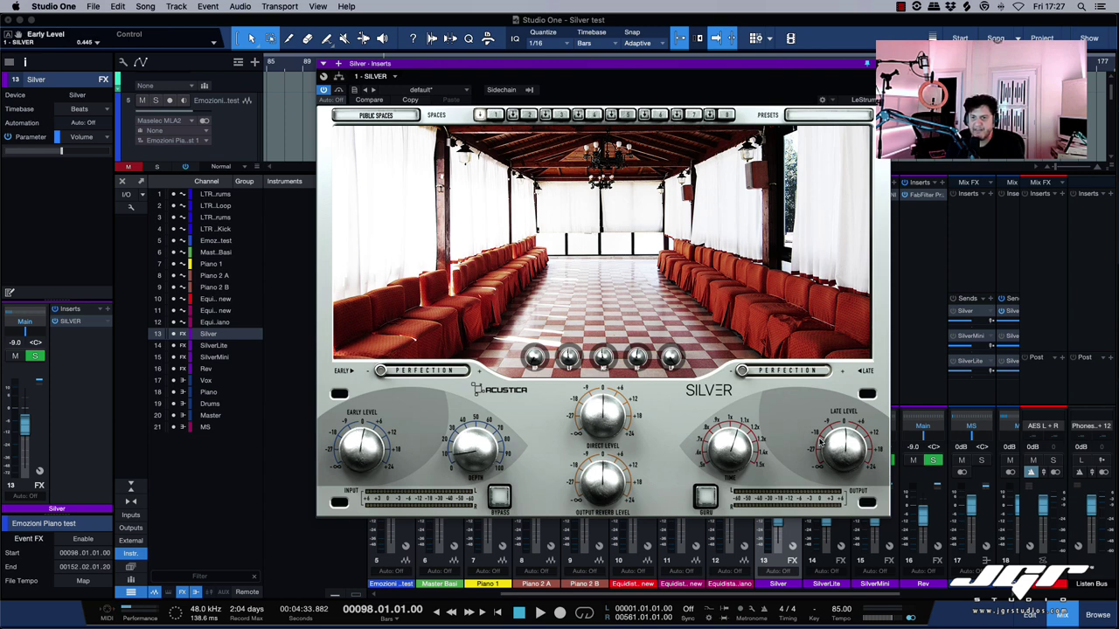
Step: Adjust the Output Reverb Level to about 0.505 and the Time to about 0.590
mouse_move(621, 488)
mouse_down()
mouse_move(615, 507)
mouse_move(614, 494)
mouse_up()
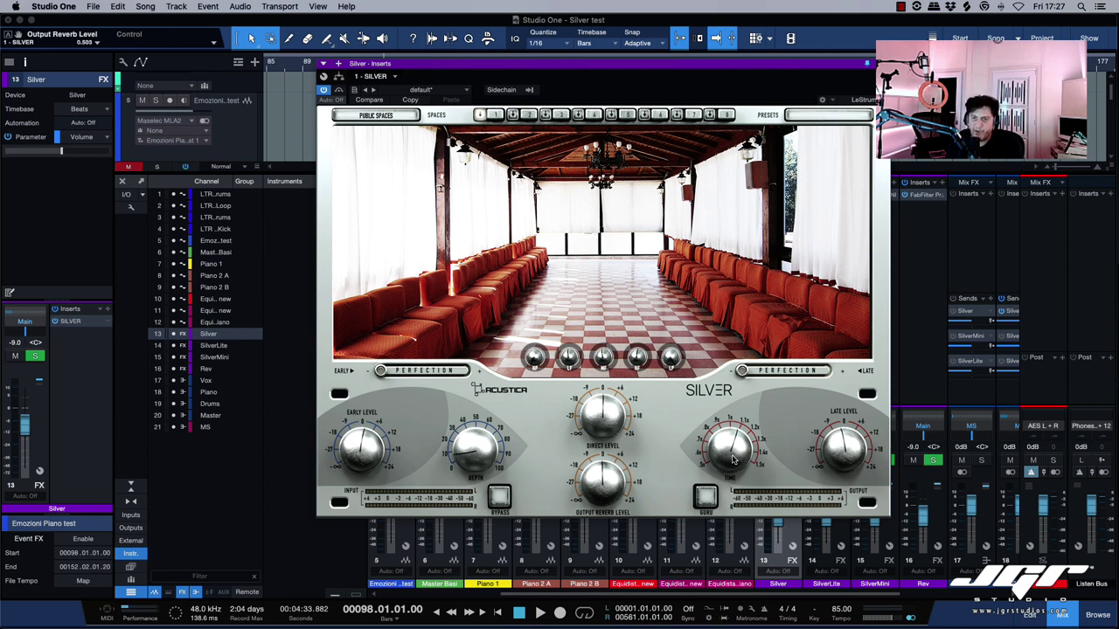
drag(732, 461, 740, 472)
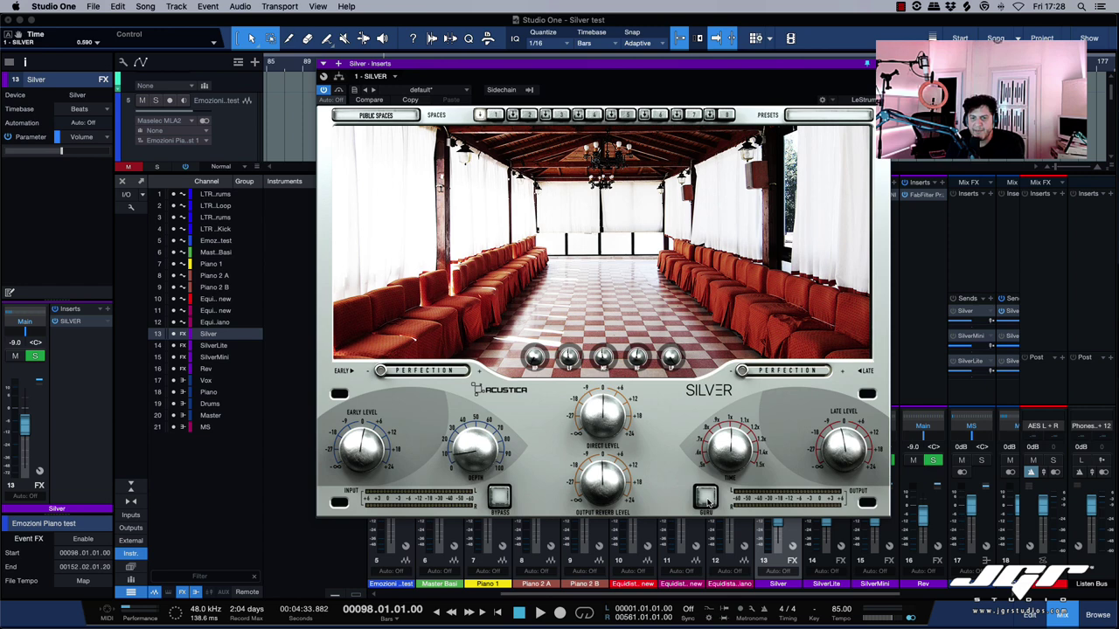
Step: Turn on the Guru controls, then set the Early Pre-Delay to 0.075 and the Late Pre-Delay to 22.500
click(706, 497)
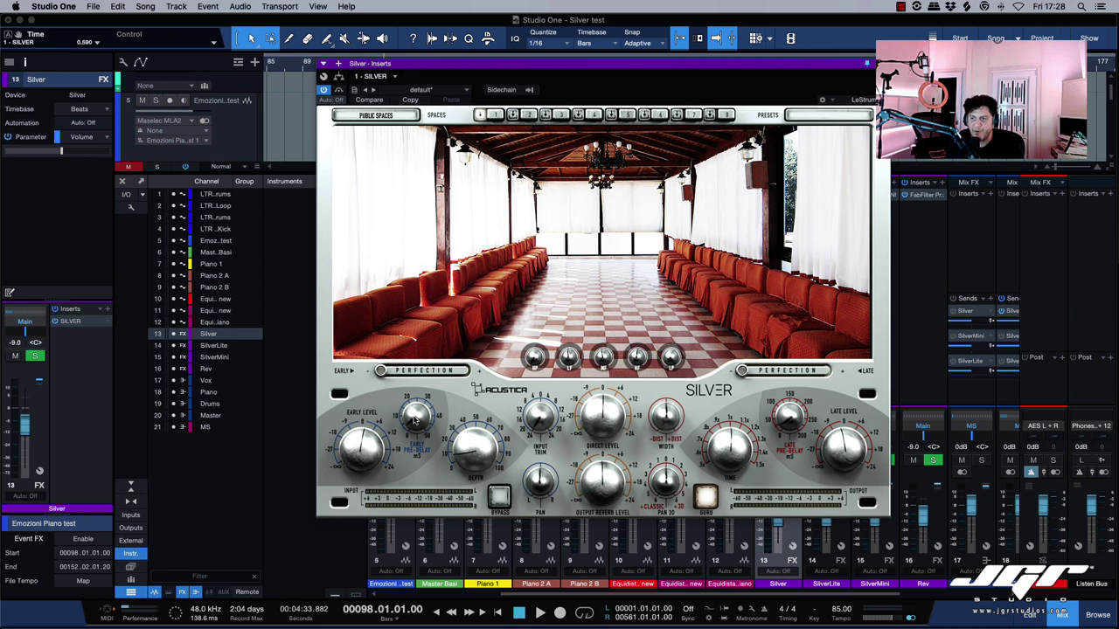
drag(418, 421, 422, 411)
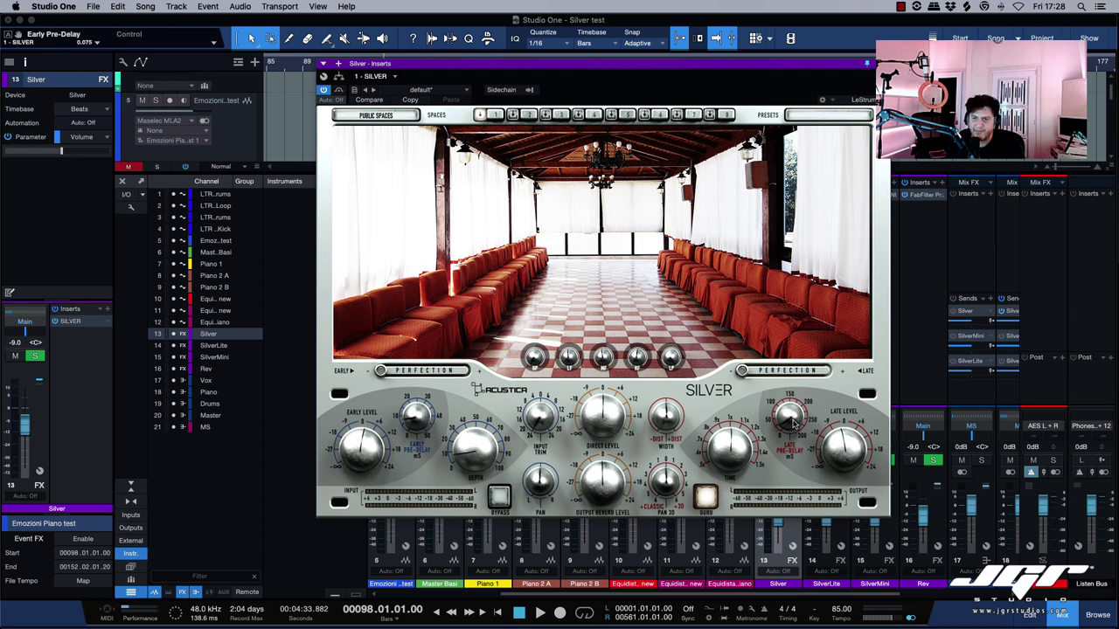
drag(795, 422, 790, 391)
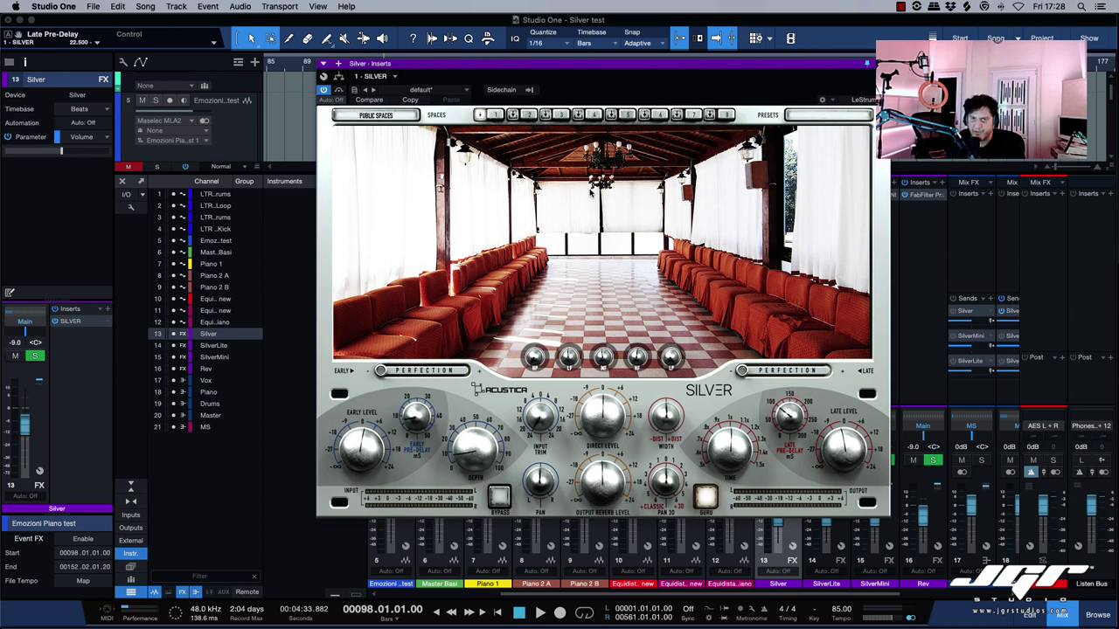
Step: Load the Opera and Theatre space Teatro Belloni (Medium) and try switching the reverb's Bypass on and off
click(400, 115)
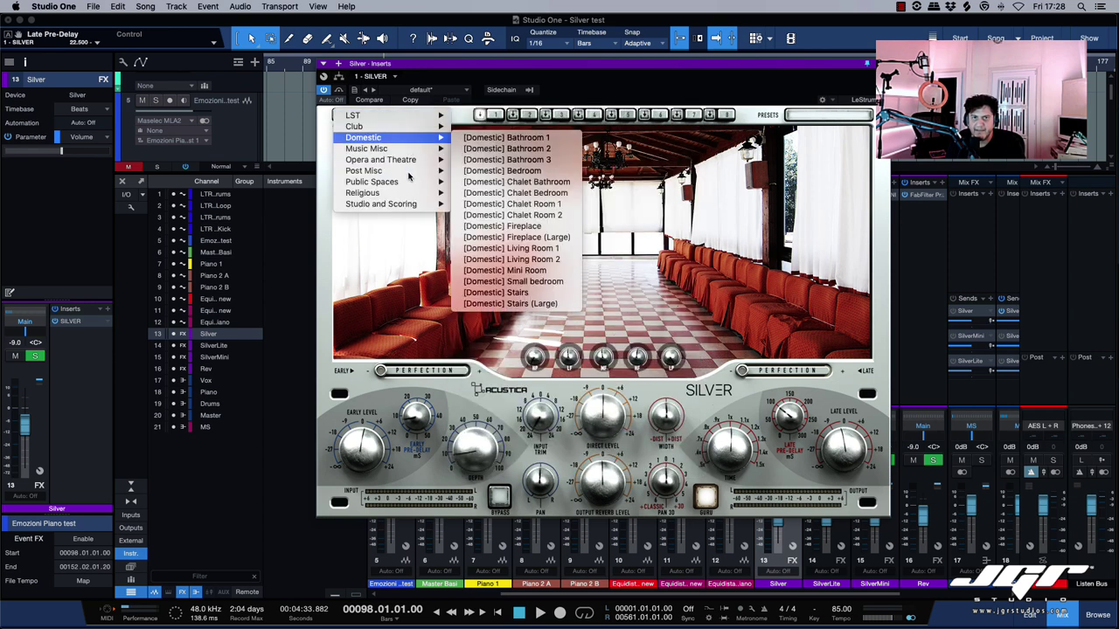
click(527, 171)
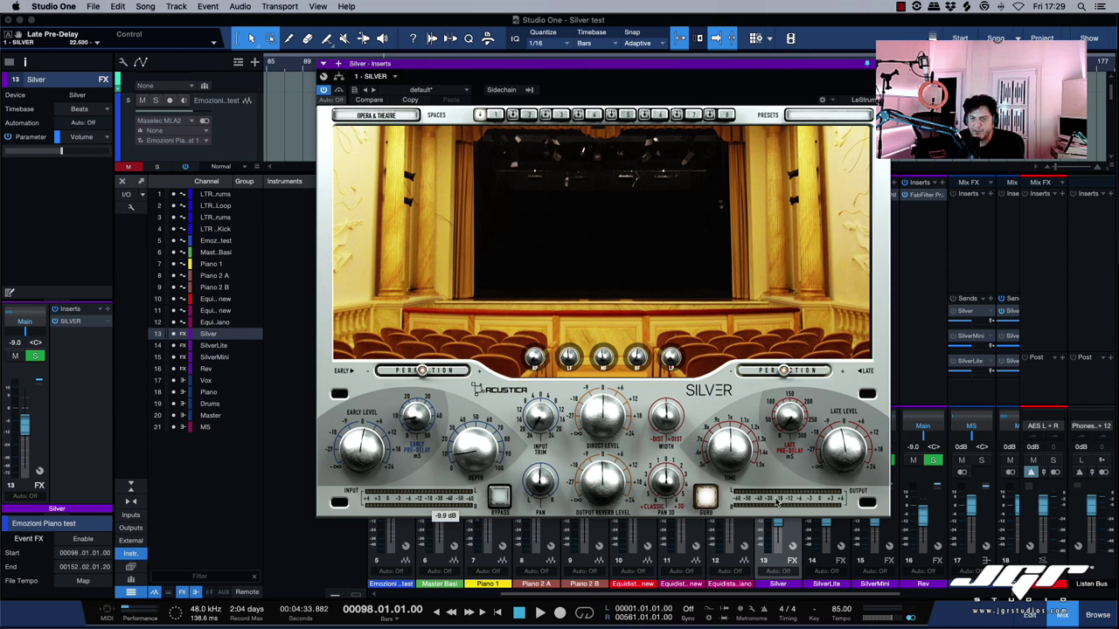
click(499, 498)
click(499, 498)
click(500, 498)
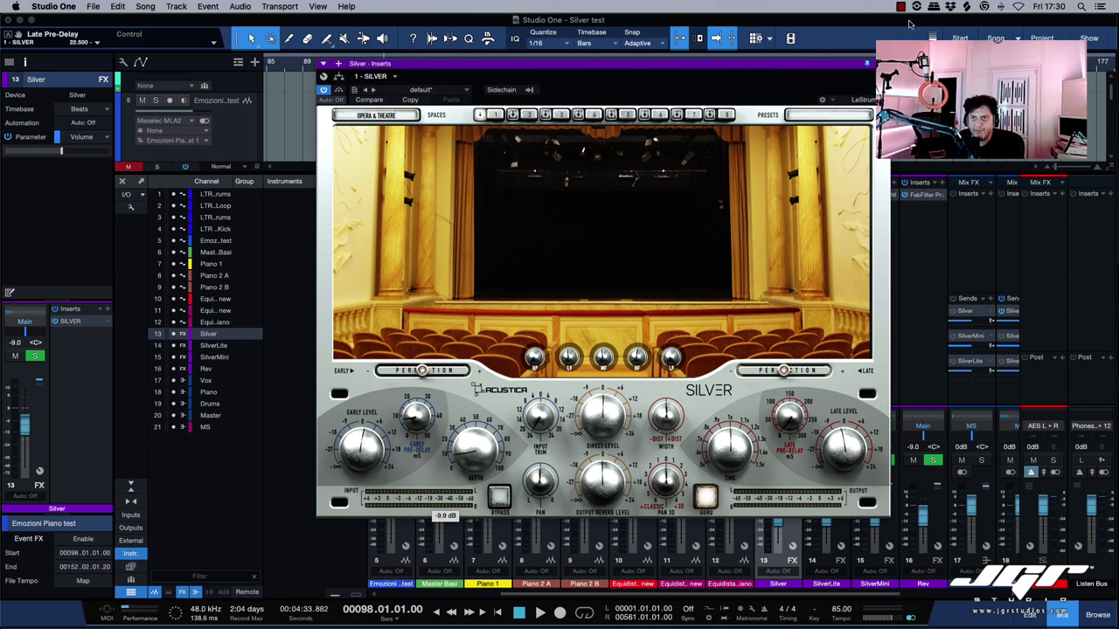
Step: Close the Silver plug-in window and enlarge the arrangement area above the mixer
drag(883, 64, 808, 114)
click(808, 113)
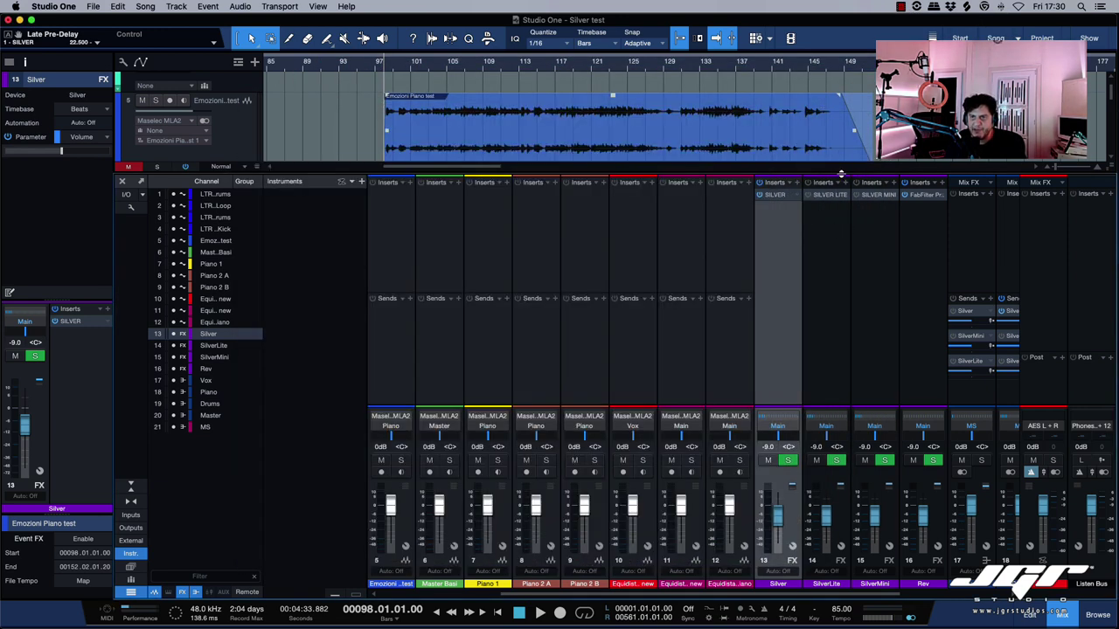
drag(840, 174, 817, 179)
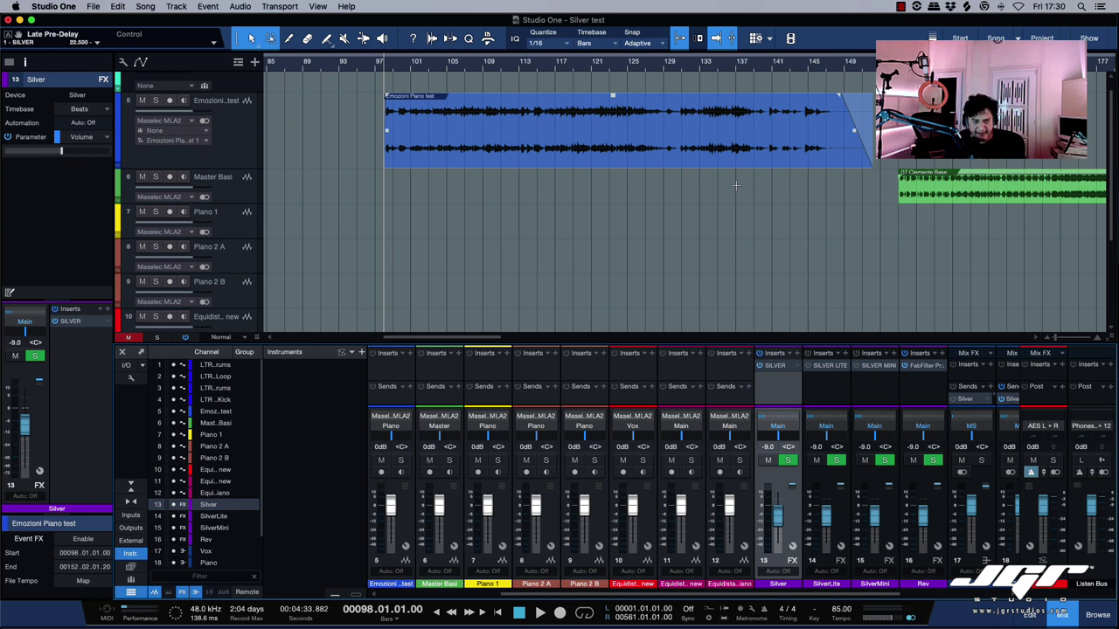
Step: Expand the Drums folder track in the arrangement to show its individual drum tracks
key(w)
key(w)
key(w)
key(w)
scroll(661, 175, up, 1)
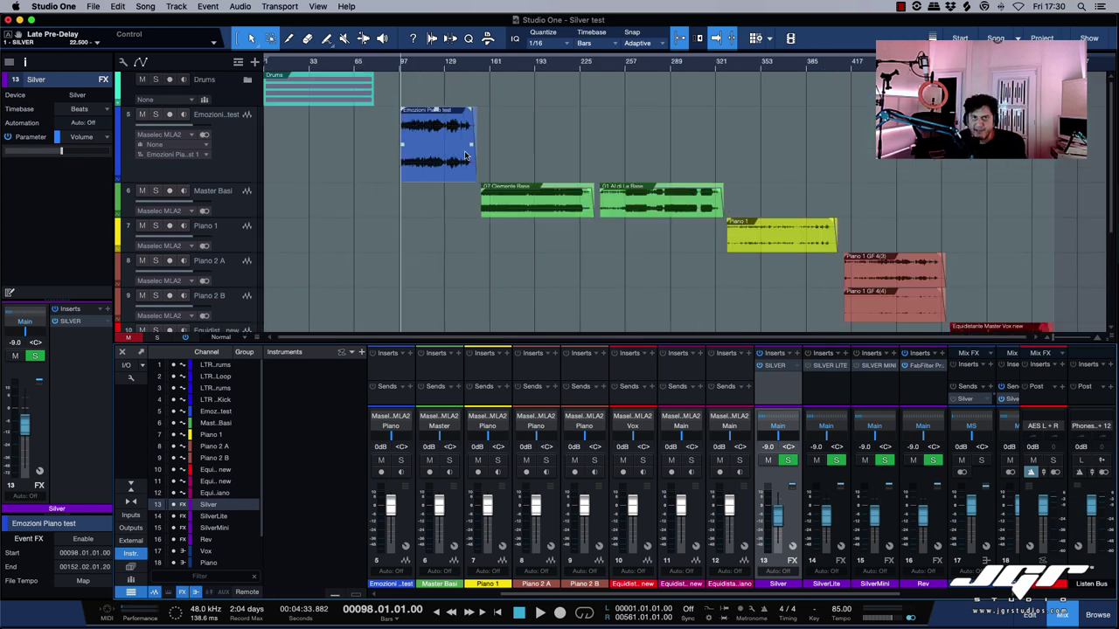
click(248, 82)
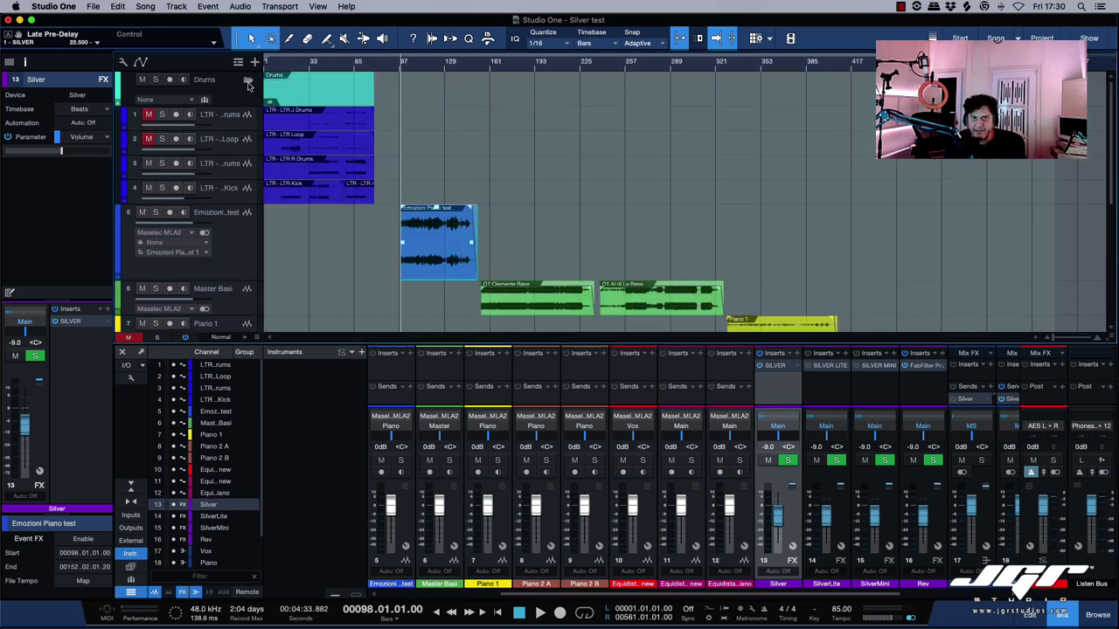
Step: Go through the test material in the arrangement, from the drums and Emozioni Piano test to 07 Clemente Base, Piano 1 and the tracks below
click(292, 66)
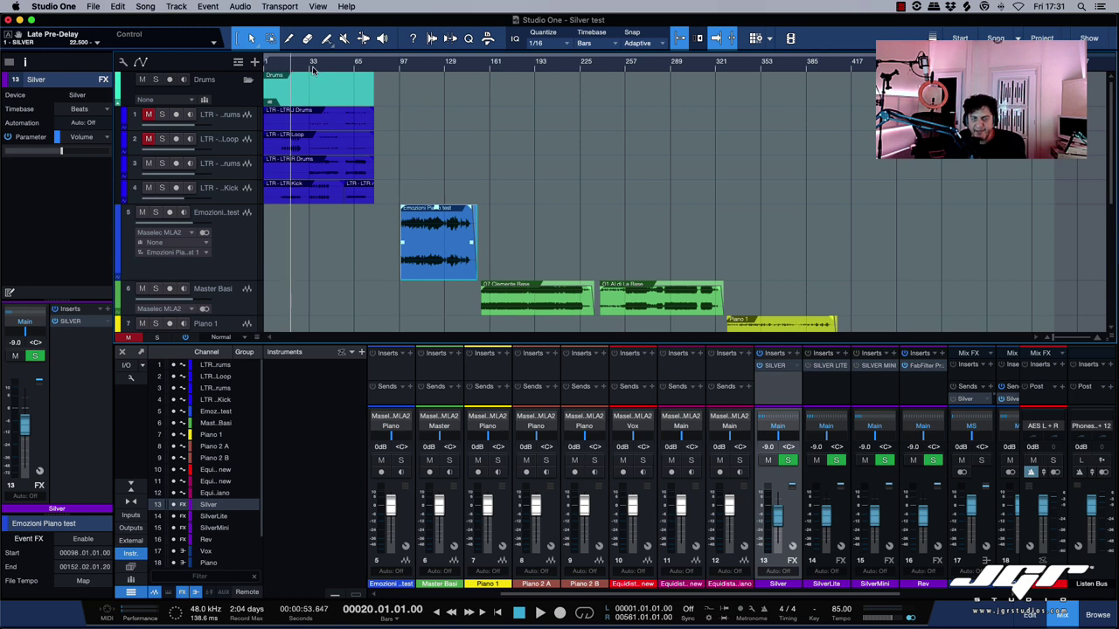
click(305, 63)
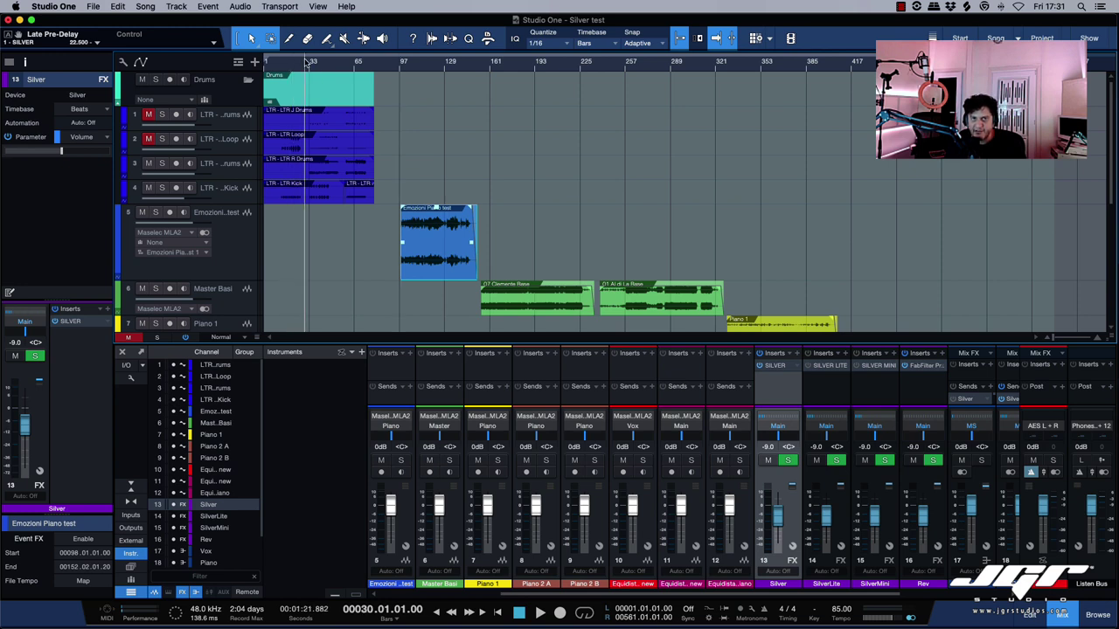
click(429, 260)
click(403, 68)
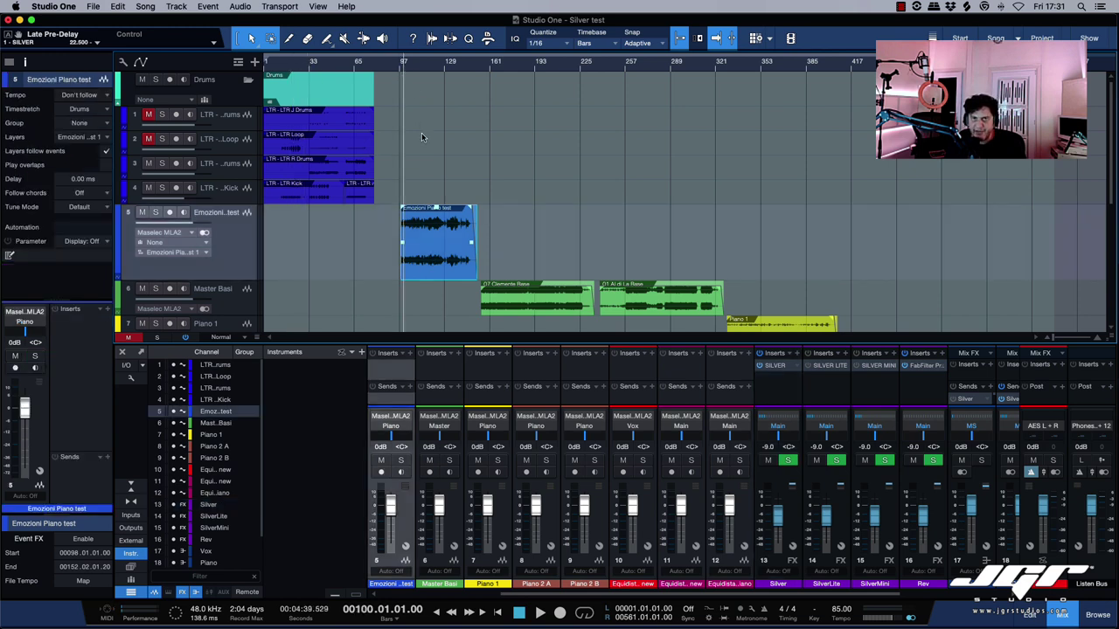
click(518, 316)
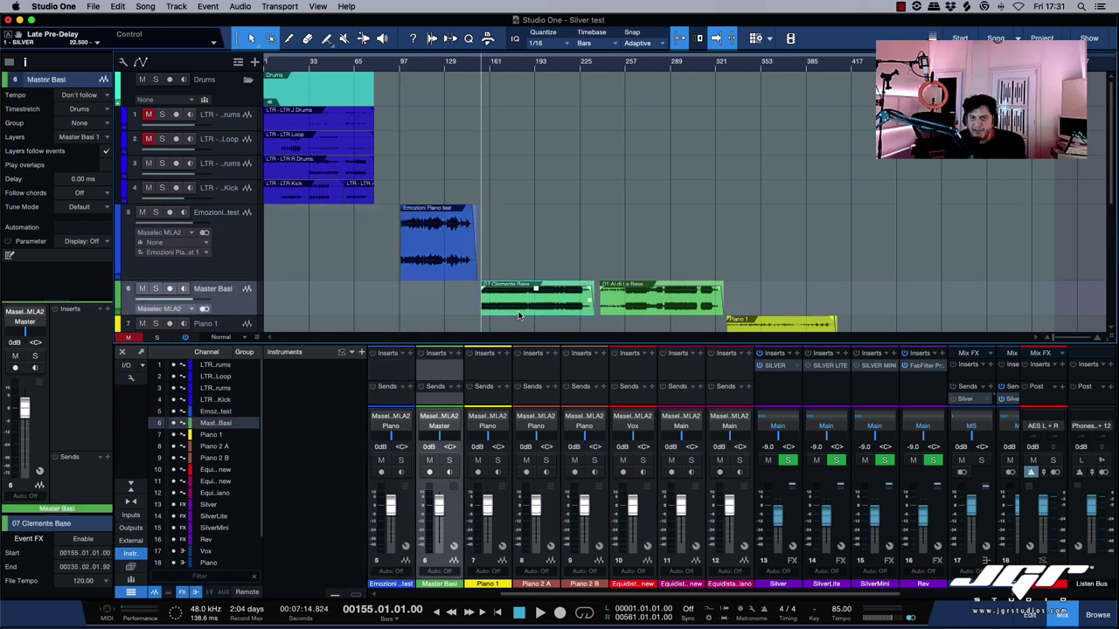
scroll(593, 270, down, 5)
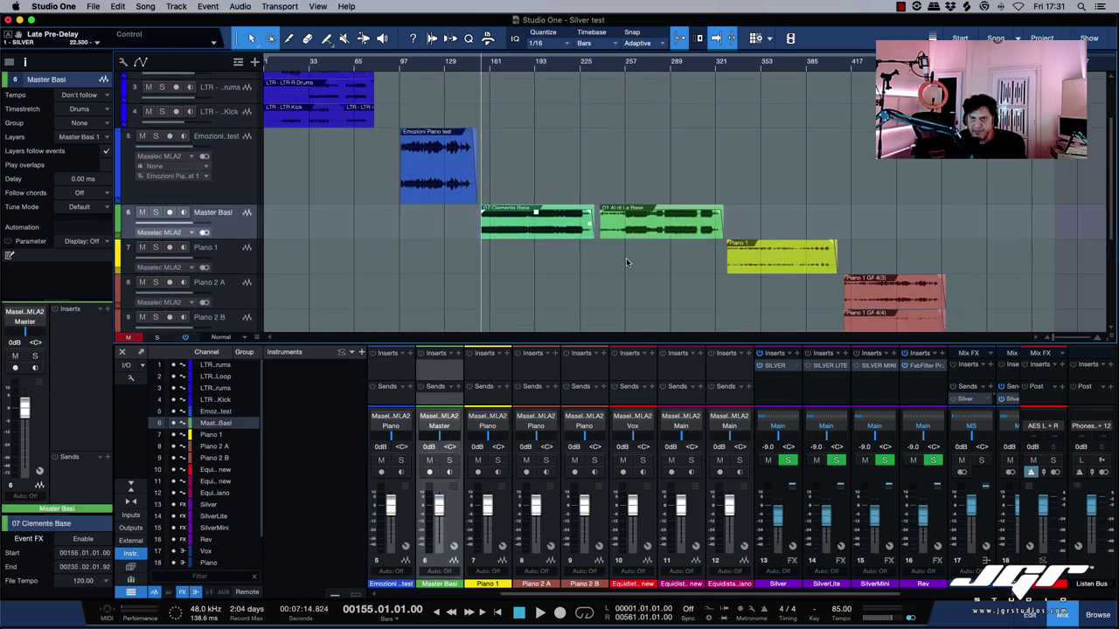
click(784, 242)
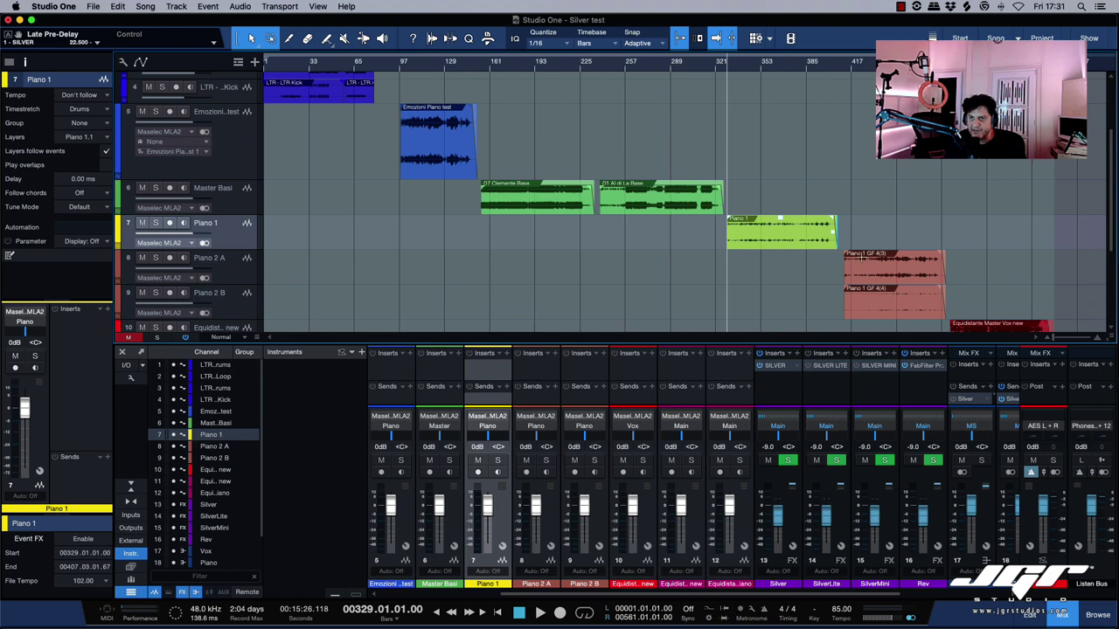
scroll(900, 306, down, 4)
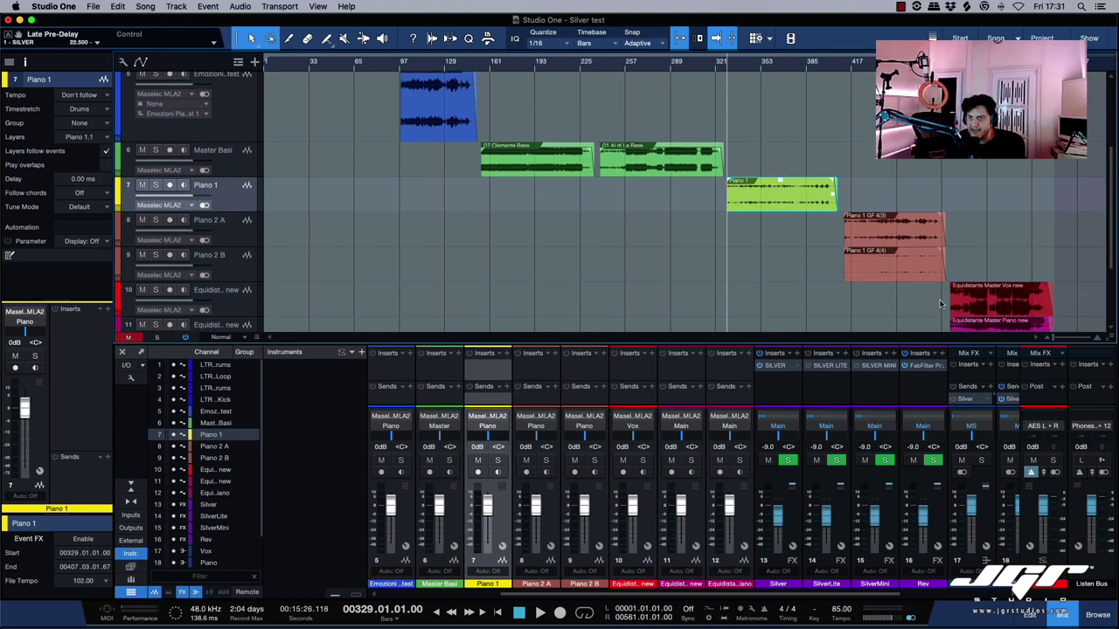
scroll(976, 308, down, 3)
scroll(818, 326, up, 6)
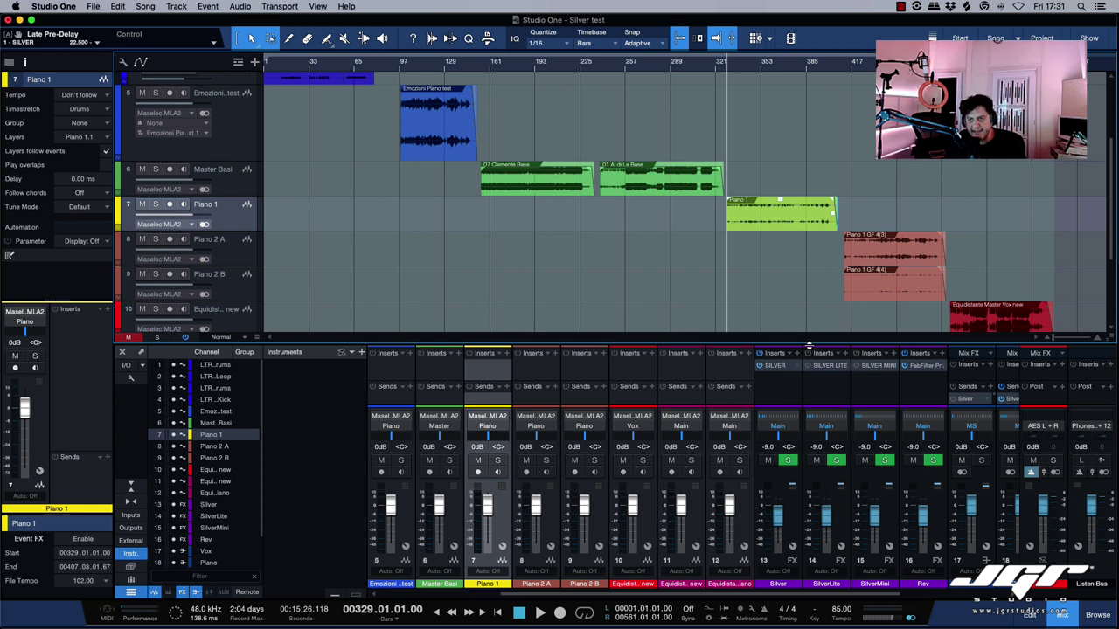
Step: Enlarge the mixer area and start playback of the drums from bar 34
drag(809, 346, 799, 244)
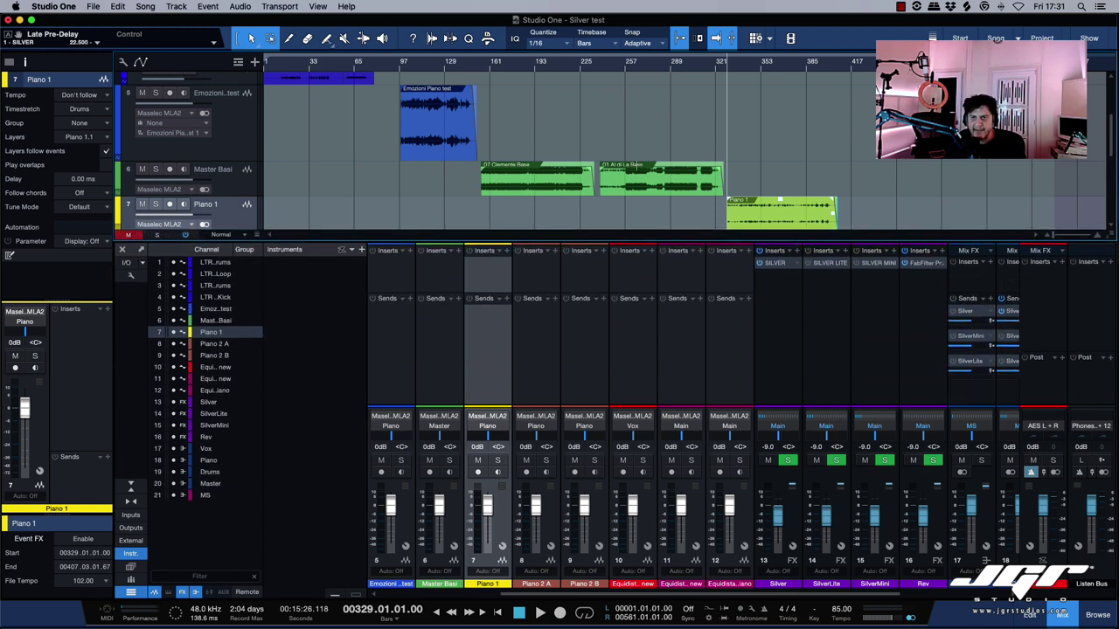
scroll(357, 108, up, 4)
click(312, 63)
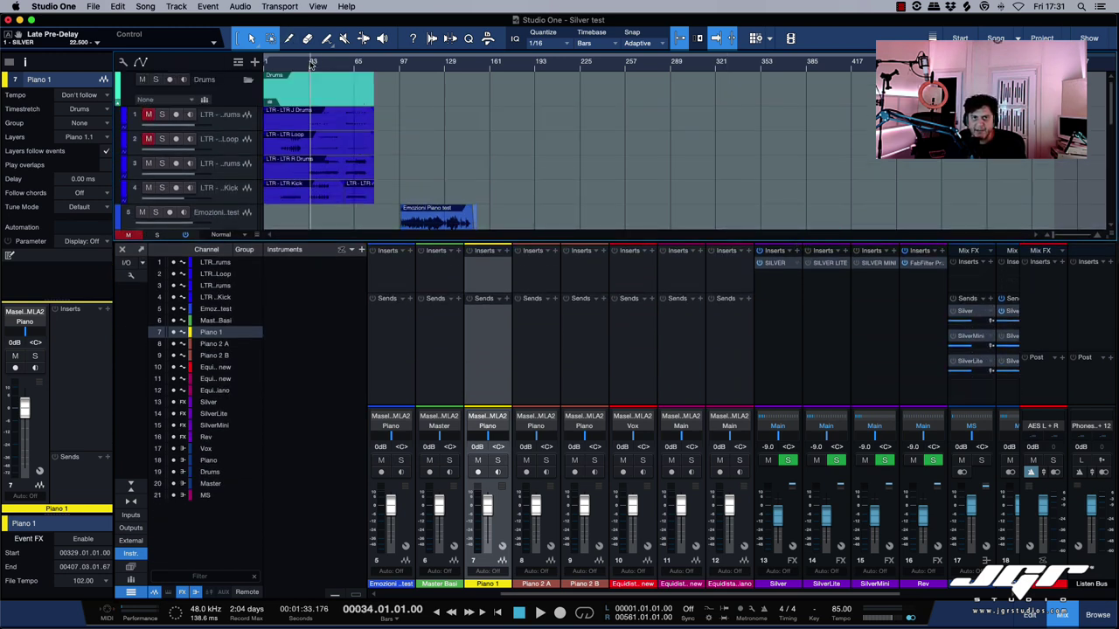
key(space)
Step: Activate the Silver send on the Drums channel and load the Teatro Belloni (Far) space in the Silver plug-in
scroll(688, 393, right, 4)
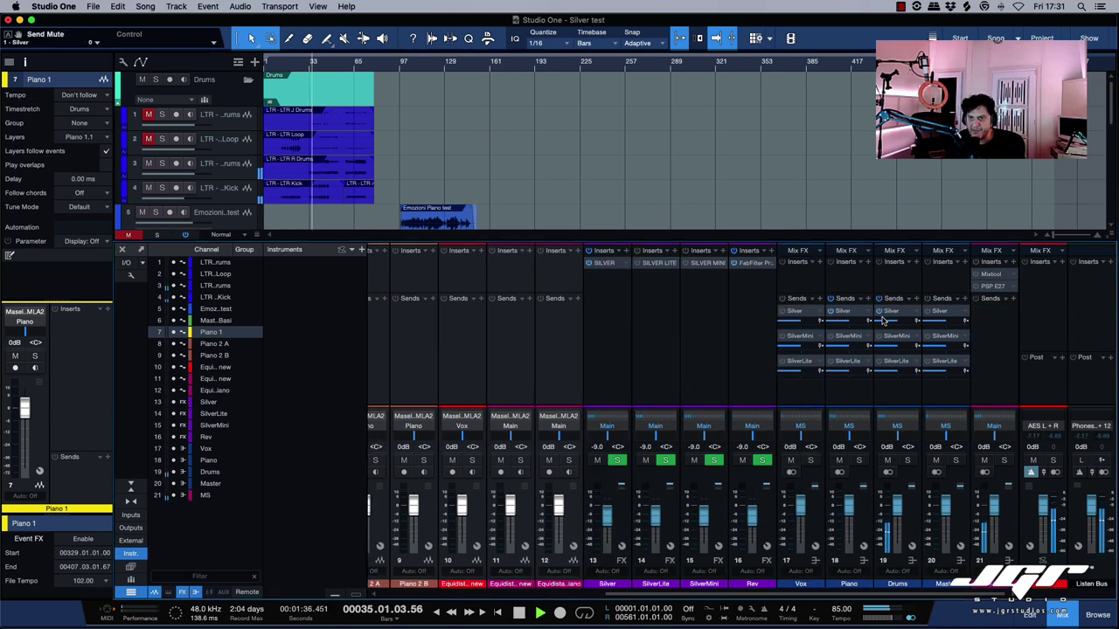
click(603, 263)
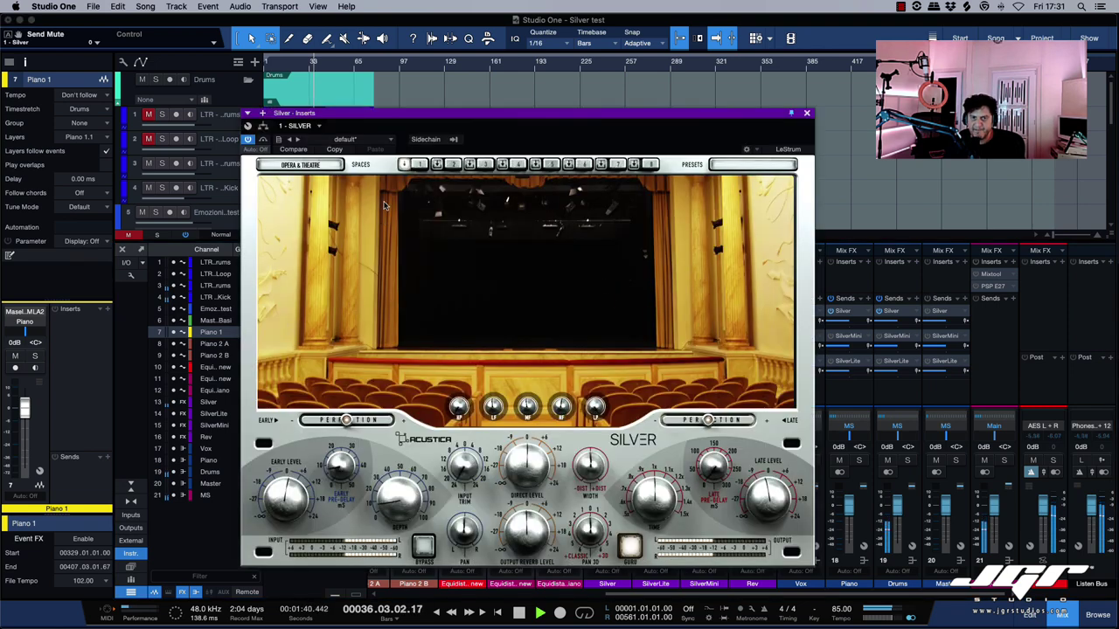
click(327, 166)
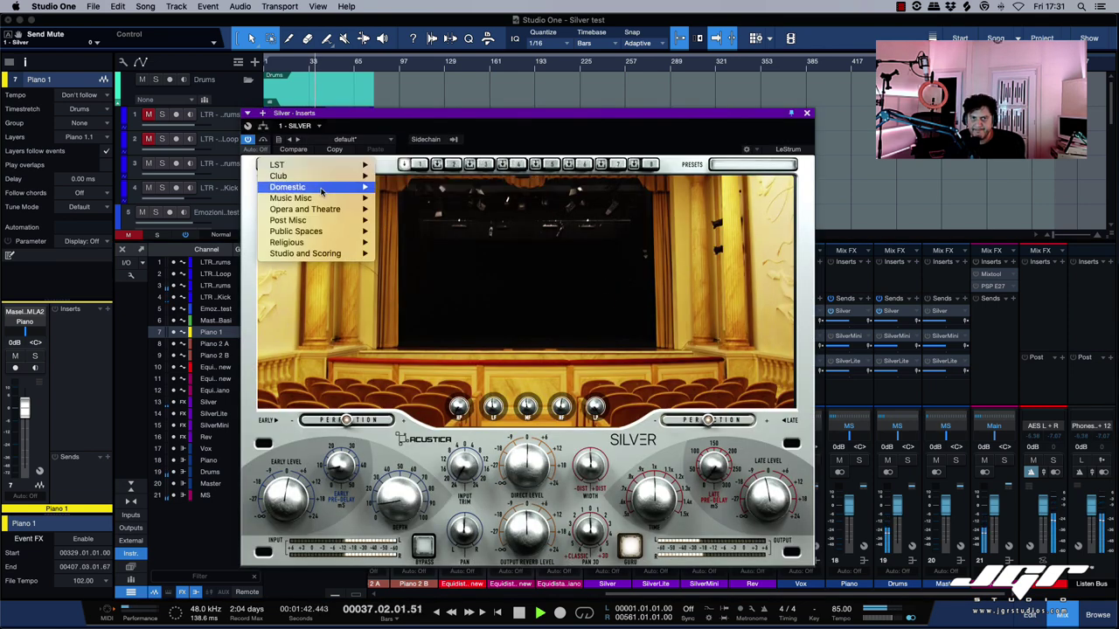
mouse_move(321, 189)
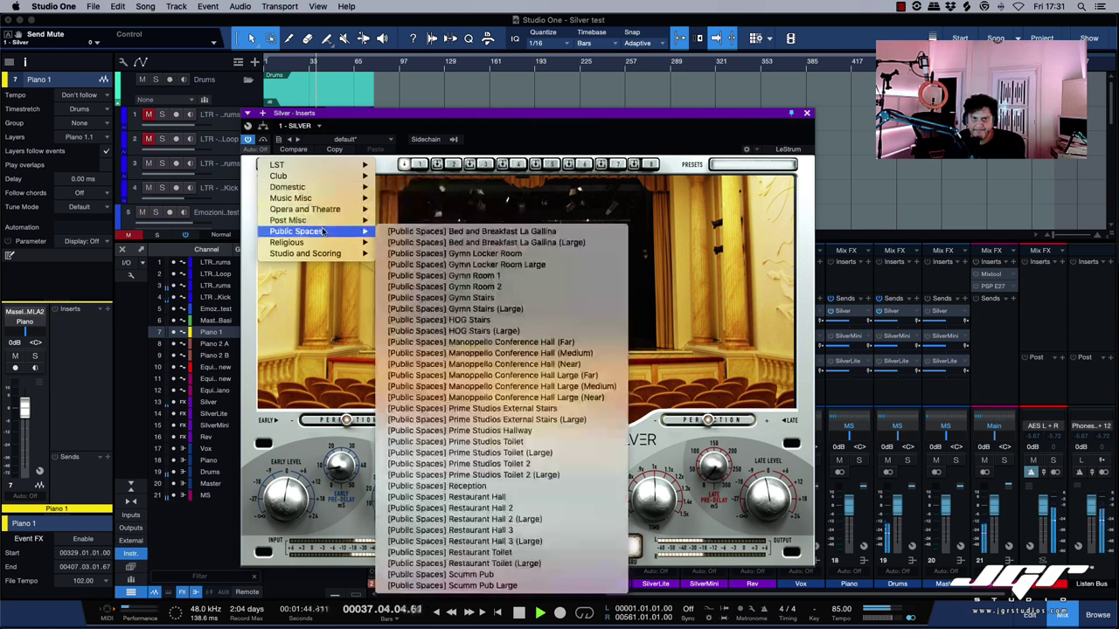
mouse_move(321, 222)
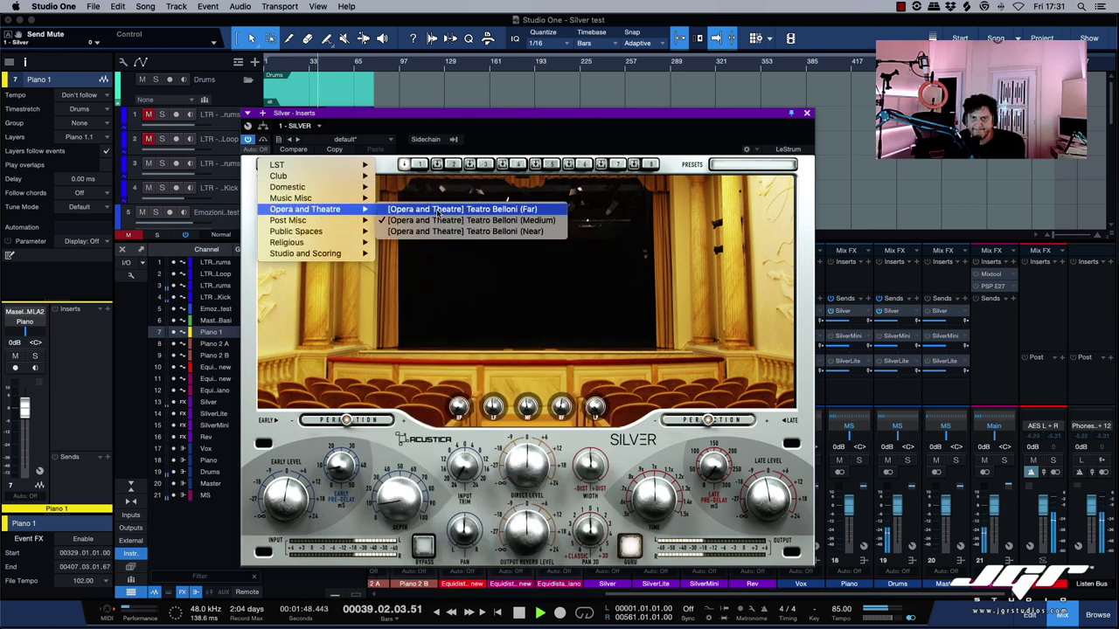
click(439, 211)
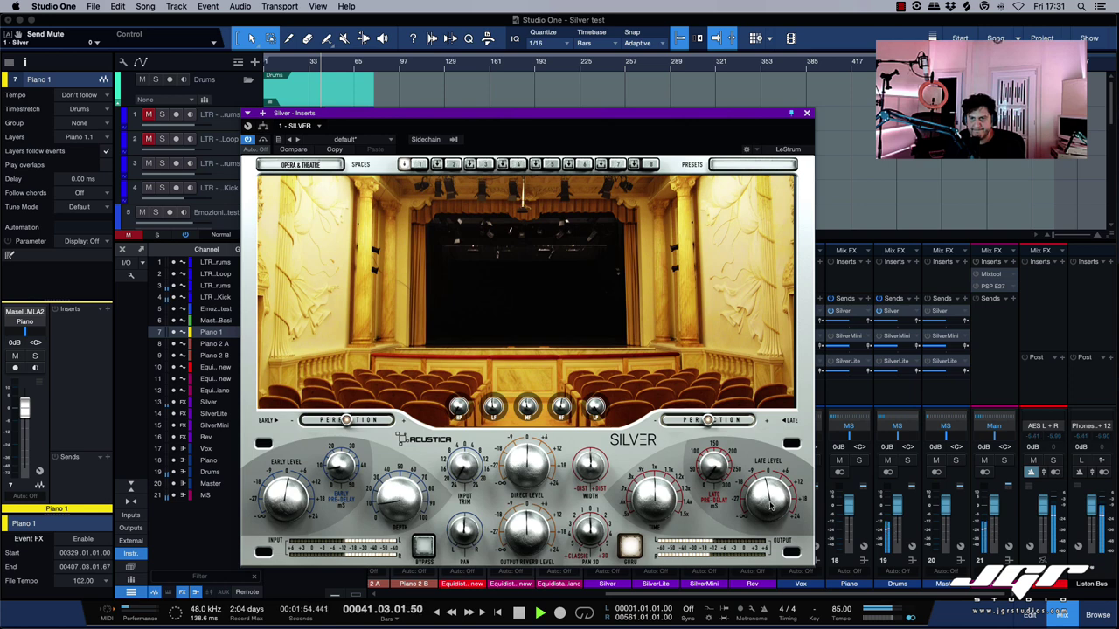
Step: Fine-tune the Late Level and Early Level knobs, keeping both around 0
drag(769, 508, 771, 505)
drag(303, 513, 302, 509)
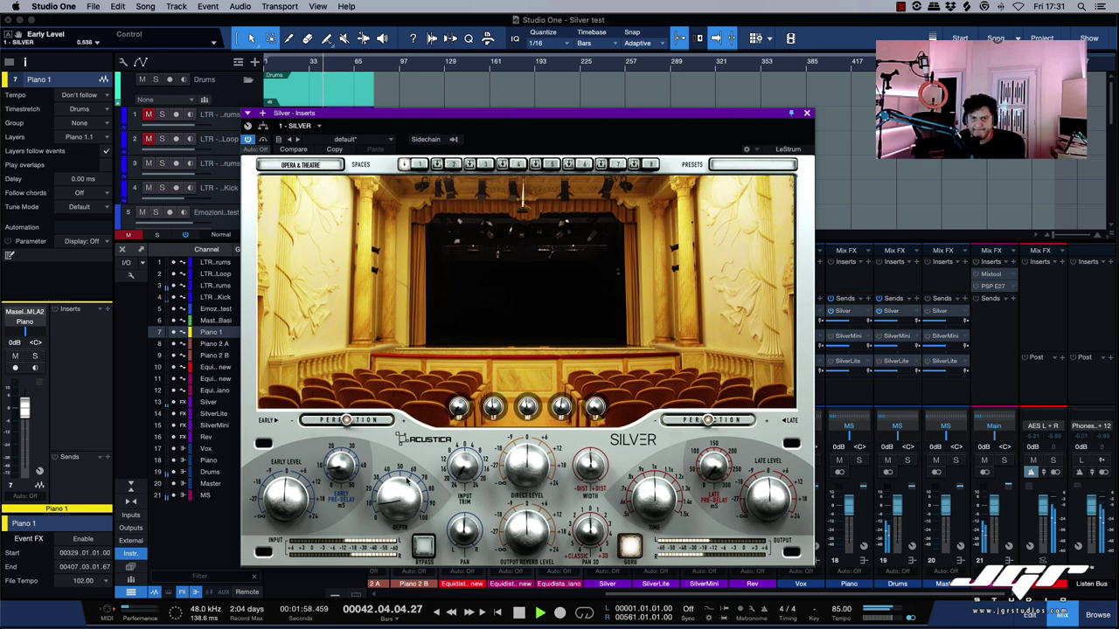
Step: Raise the reverb's Depth and set both the Early and Late Perfection sliders to maximum
drag(403, 505, 400, 441)
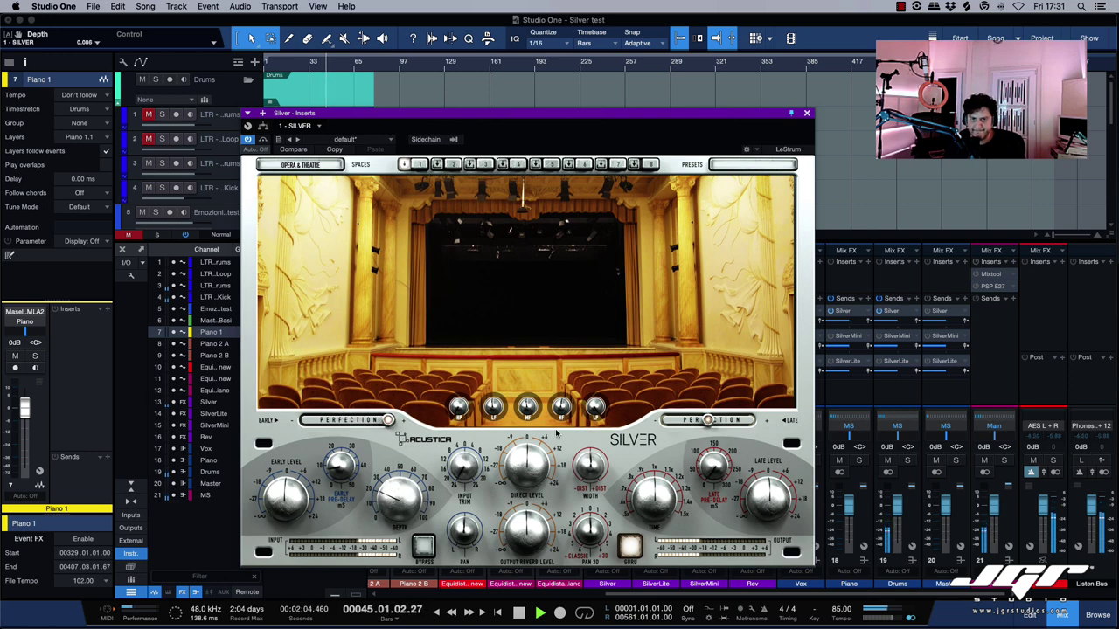
drag(711, 421, 741, 423)
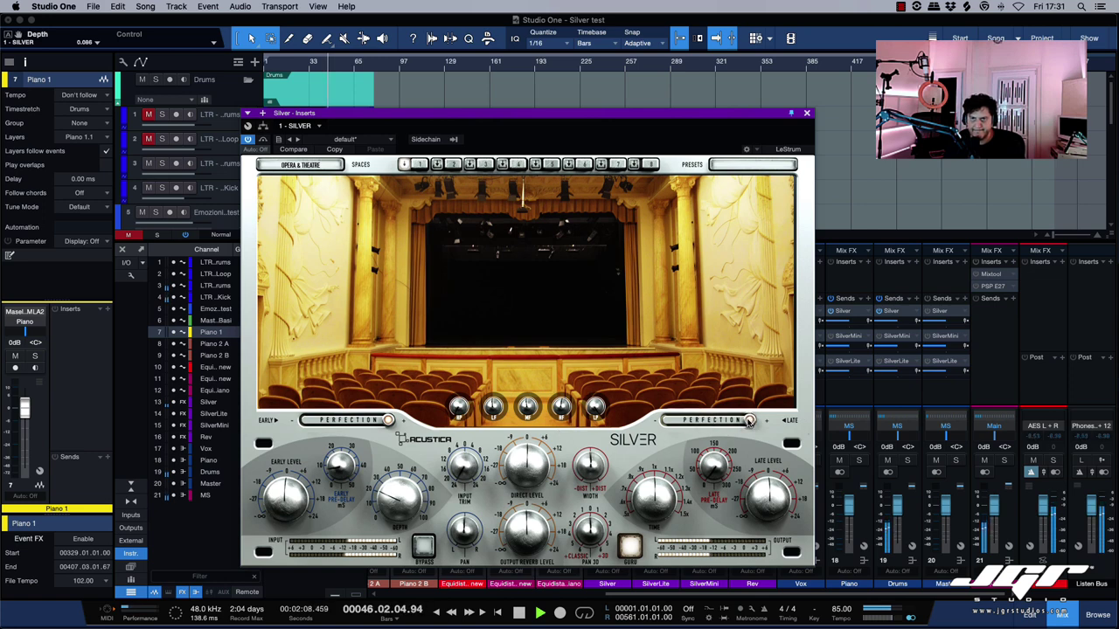
Step: Move the Silver window aside, replay the drums from bar 34 and compare them with and without reverb by muting the Silver channel
drag(460, 114, 189, 53)
key(space)
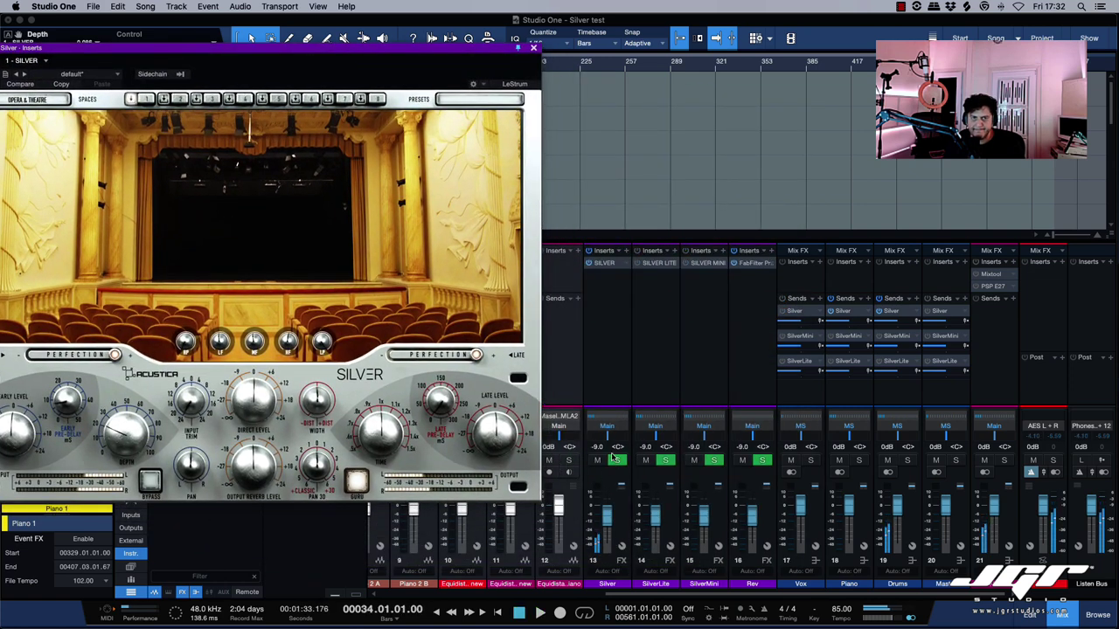
key(space)
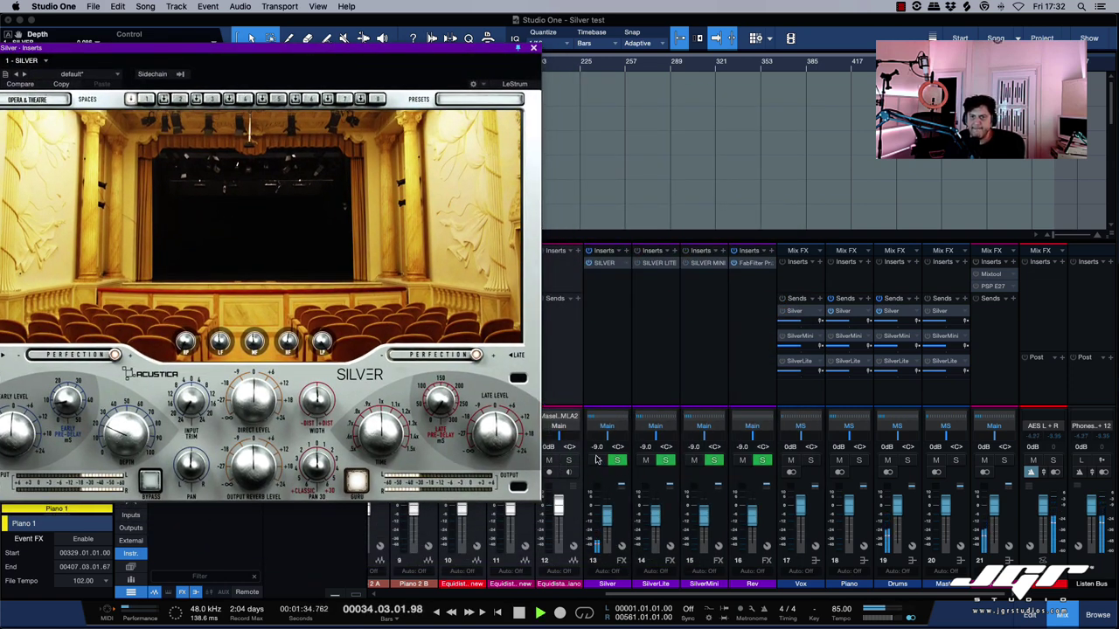
click(597, 460)
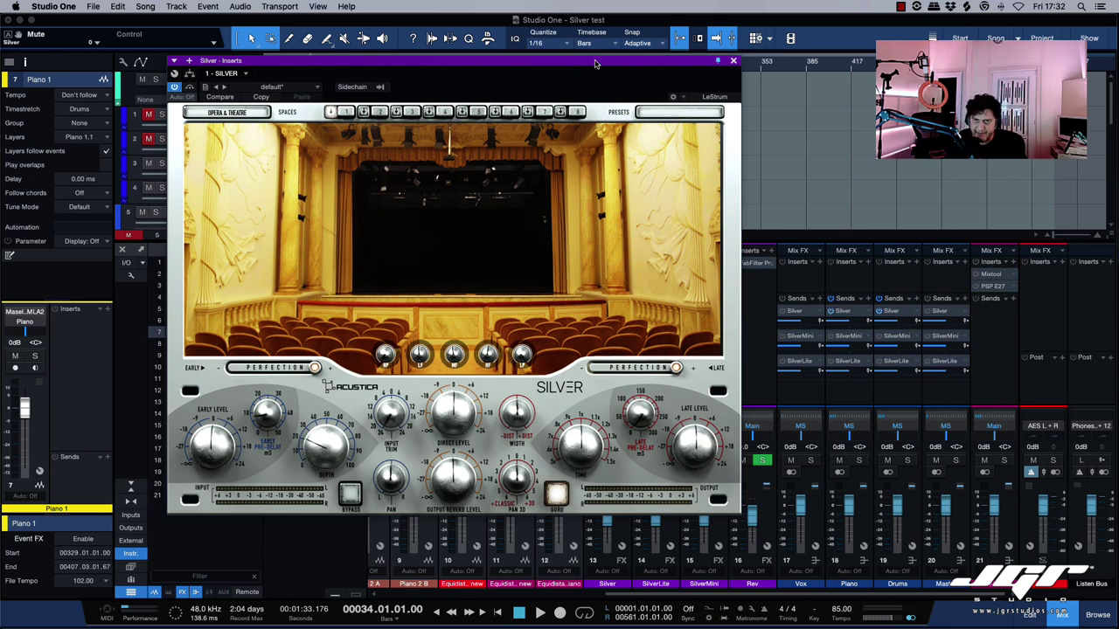
drag(593, 63, 597, 68)
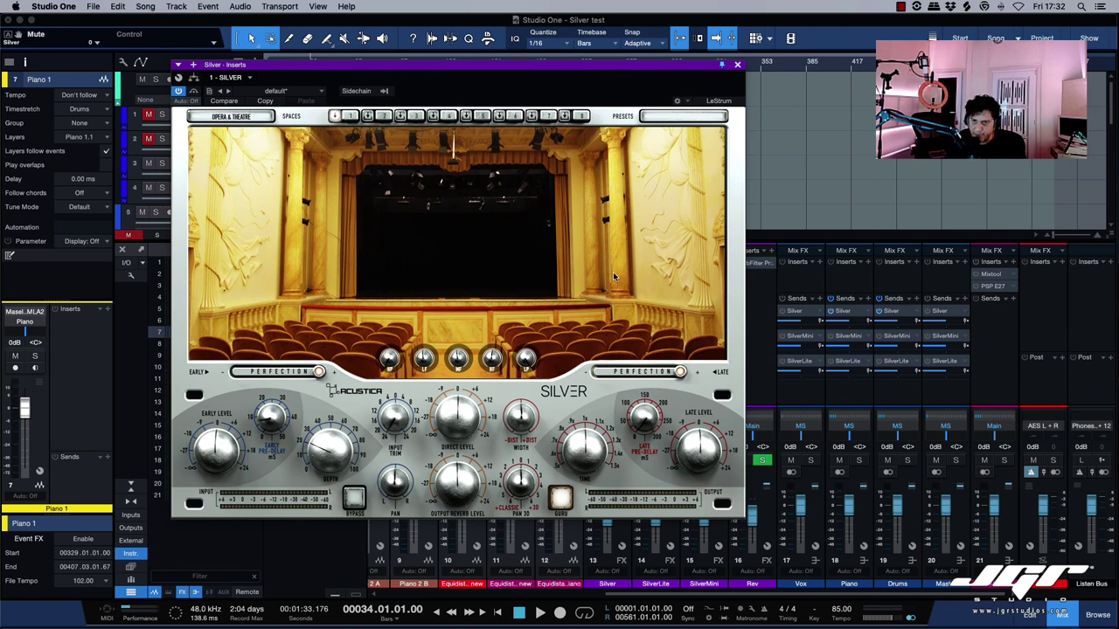
Step: Reposition the Silver window, turn the Direct Level up to 0.506 and replay the drums from bar 34
key(space)
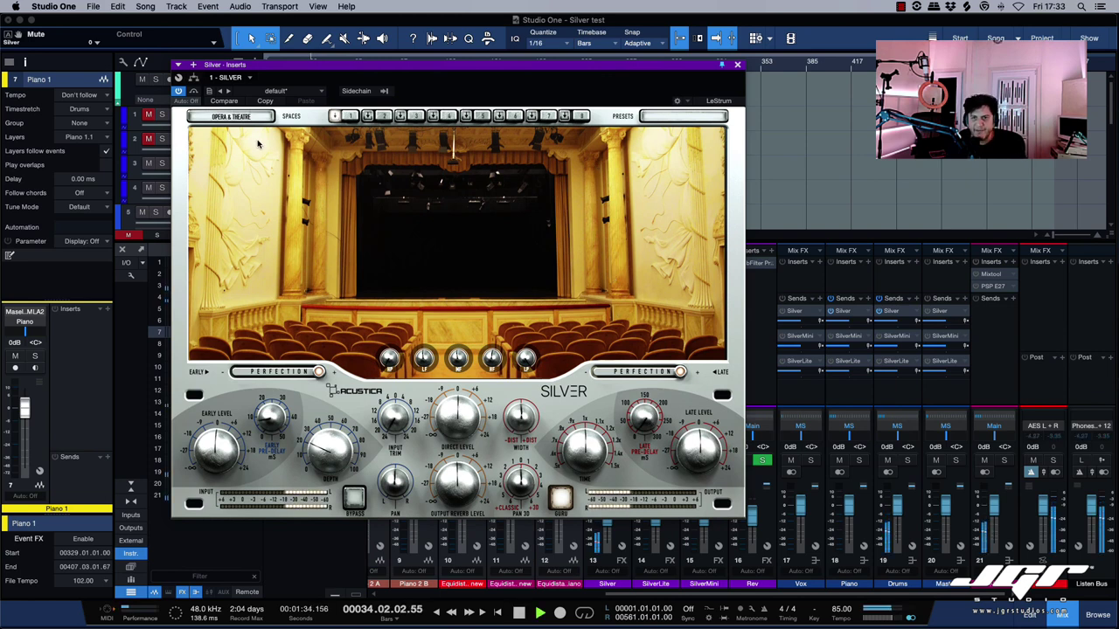
drag(585, 69, 618, 64)
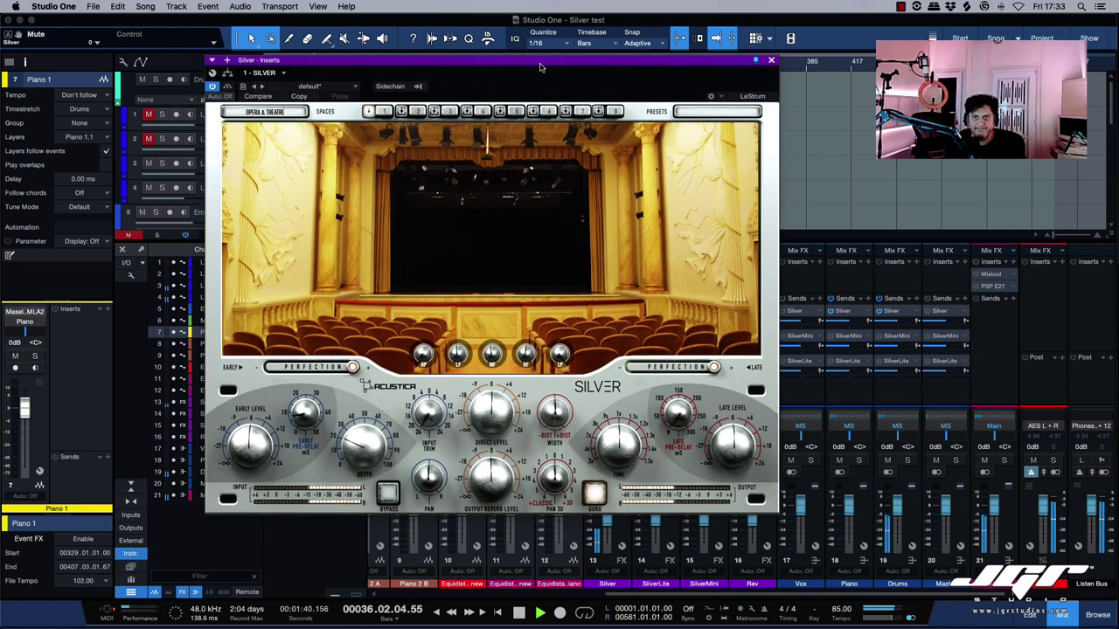
mouse_move(540, 68)
mouse_down()
mouse_move(495, 85)
mouse_move(539, 71)
mouse_up()
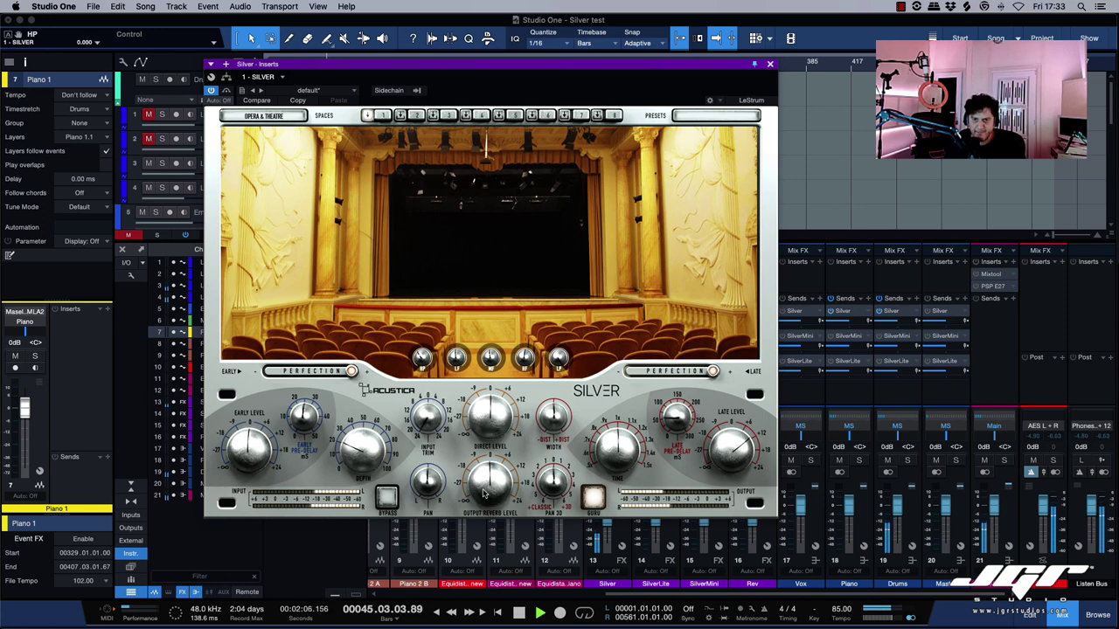
click(486, 409)
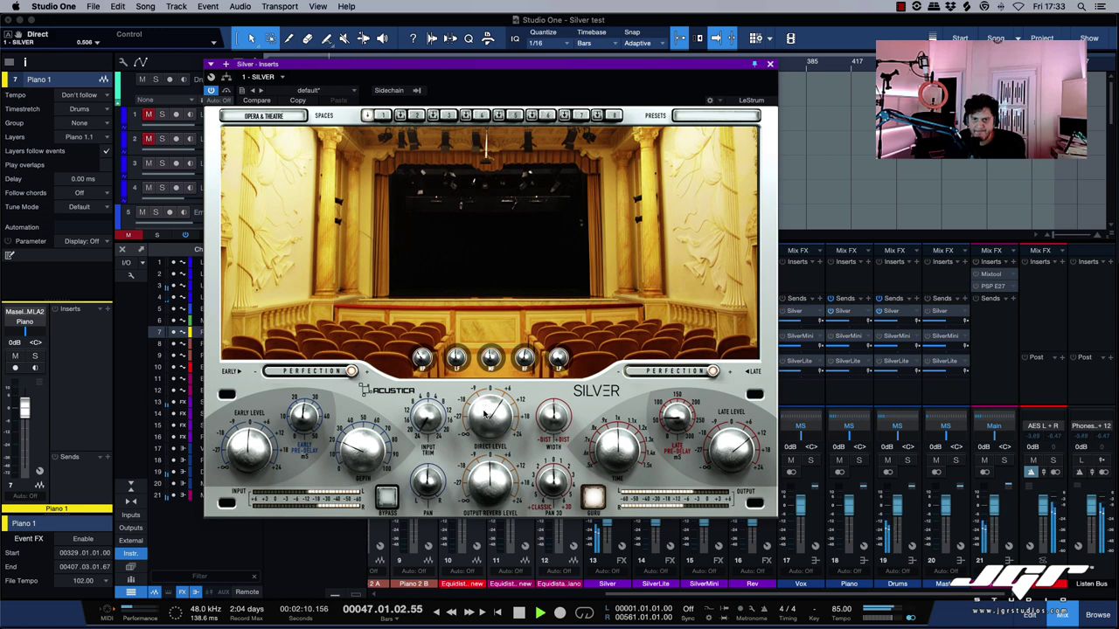
key(space)
key(space)
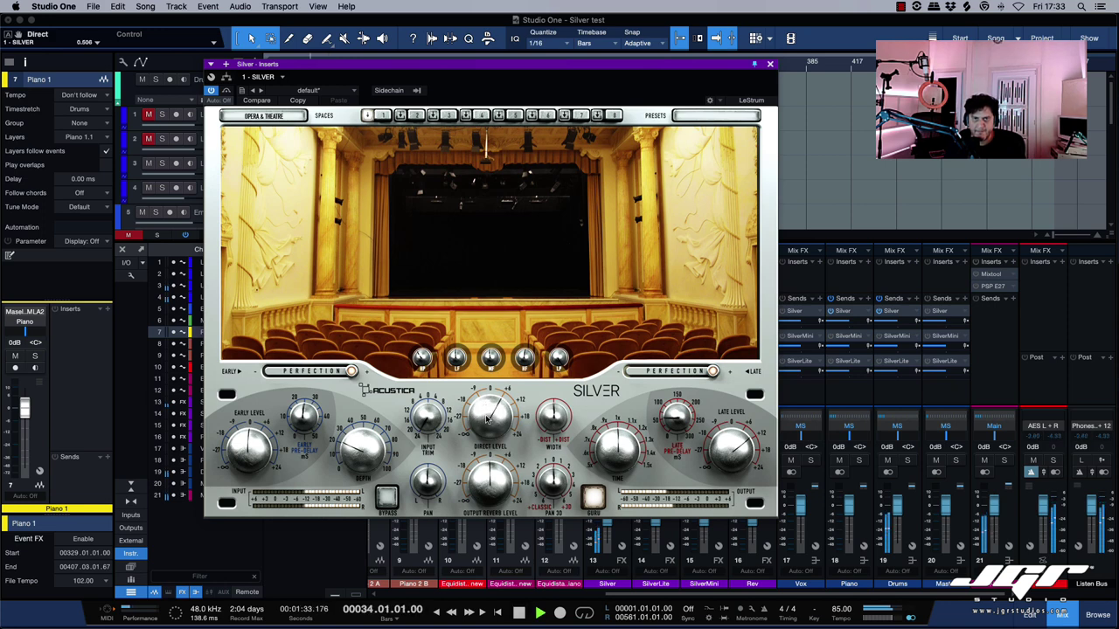
key(space)
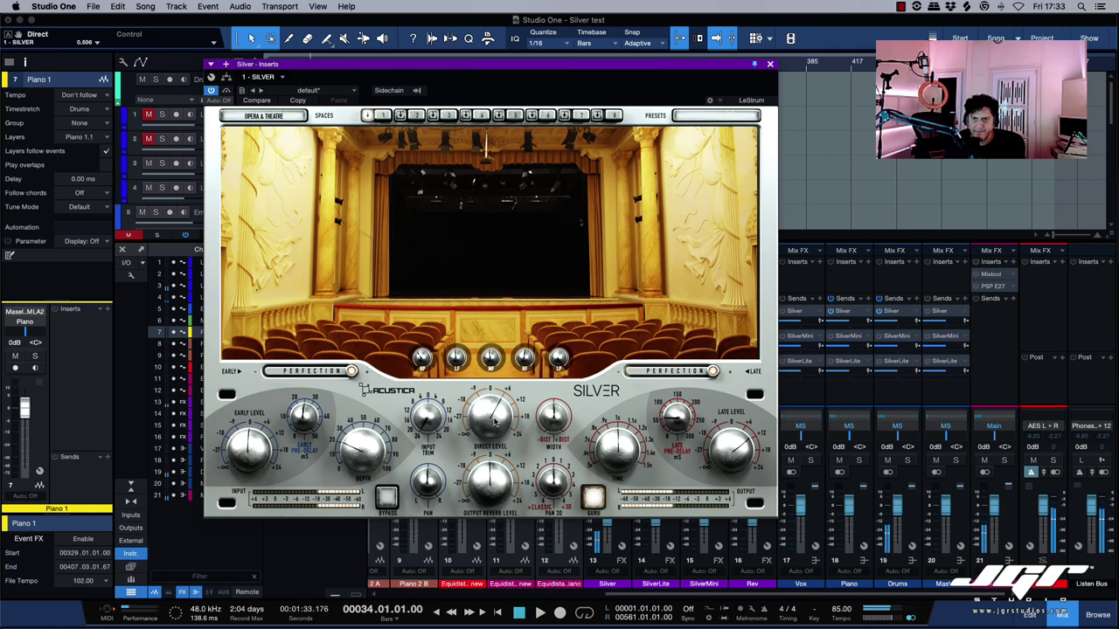
key(space)
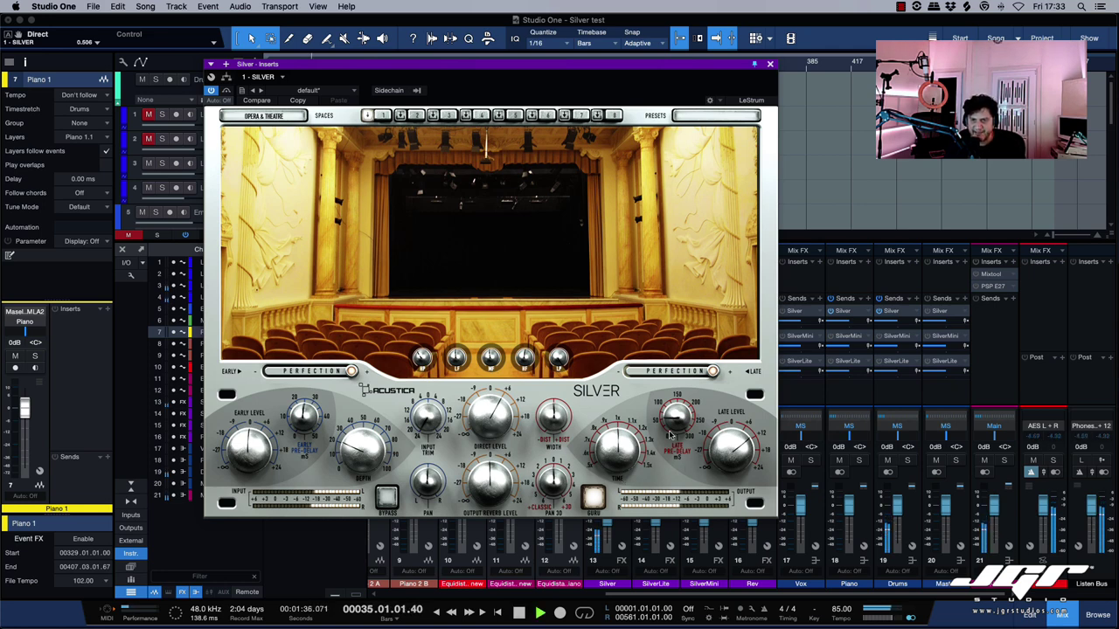
Step: Set the Early and Late Perfection sliders to minimum and replay the drums from bar 34
click(712, 371)
key(space)
click(351, 371)
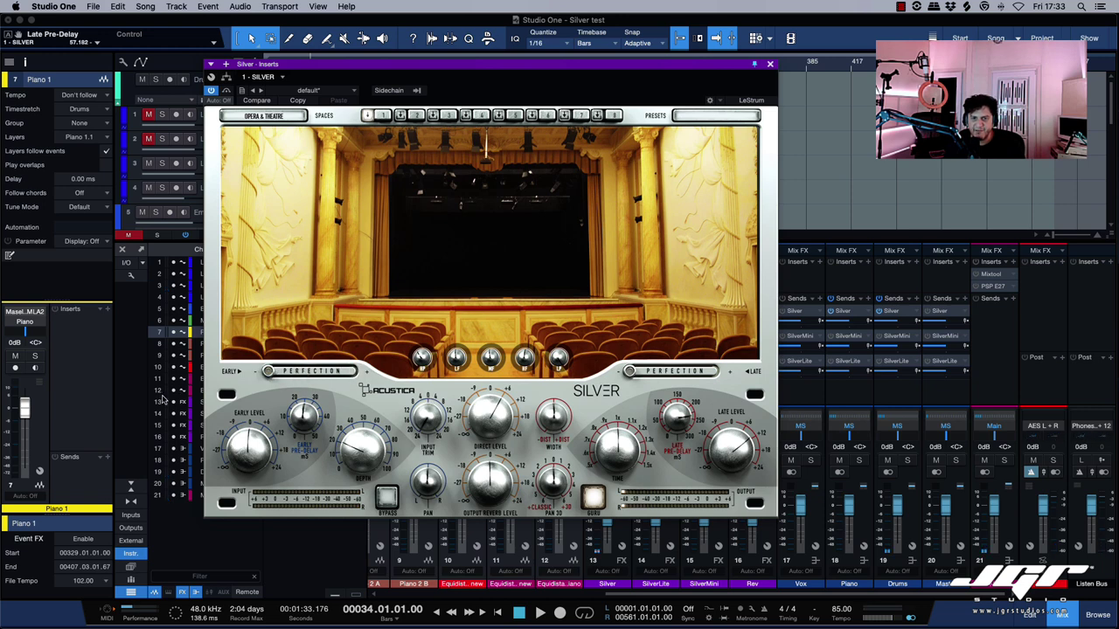
key(space)
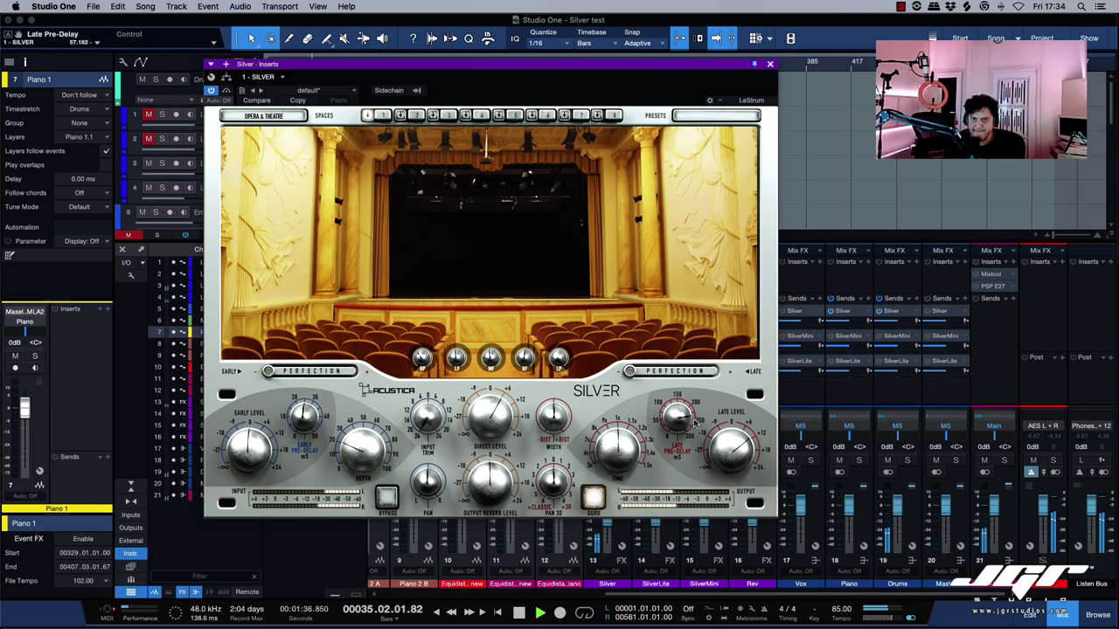
key(space)
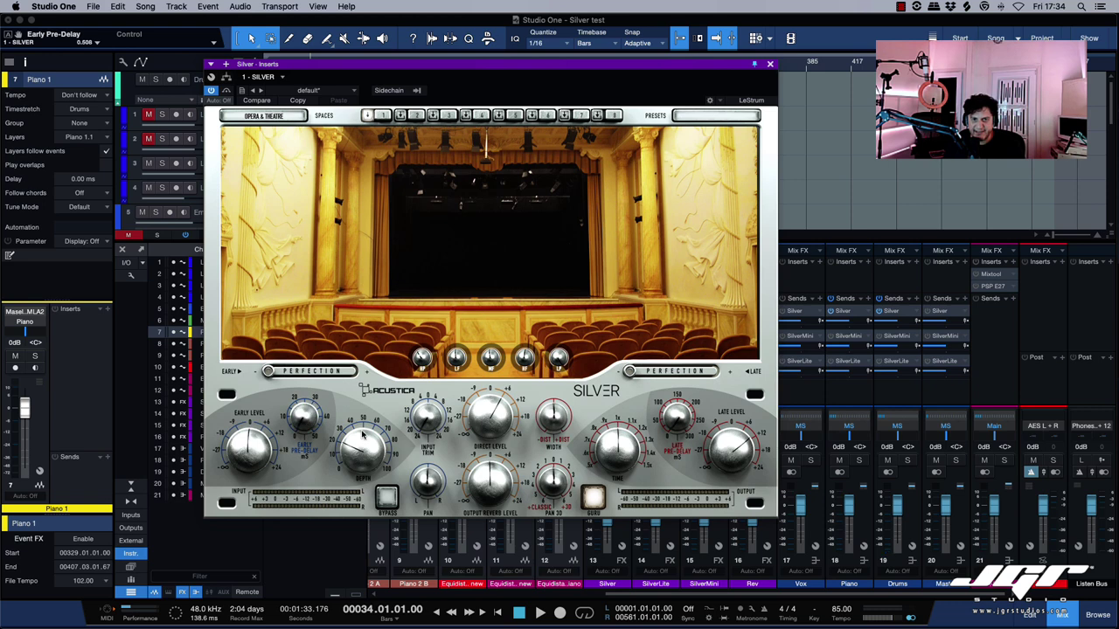
Step: Load the warehouse space from the Post Misc category and audition it on the drums from bar 34
click(262, 117)
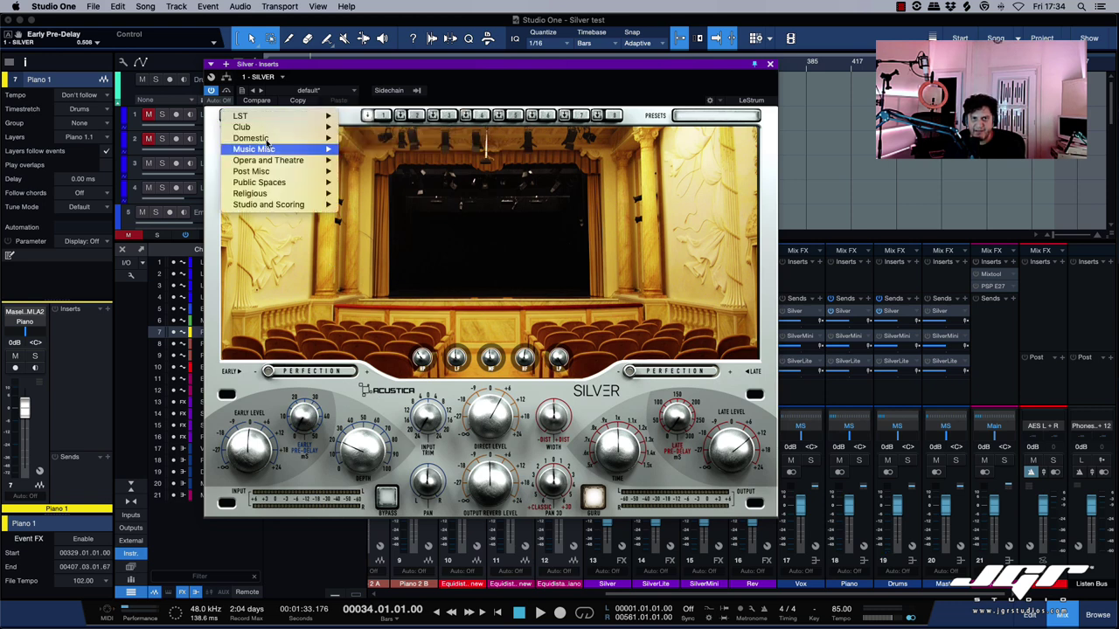
mouse_move(275, 163)
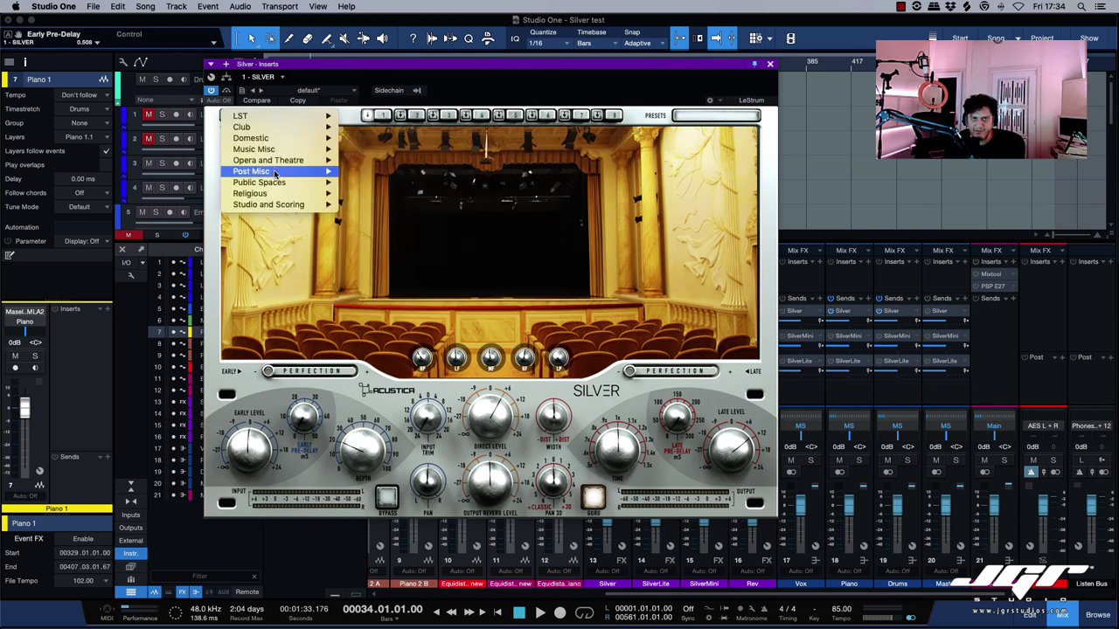
click(404, 173)
key(space)
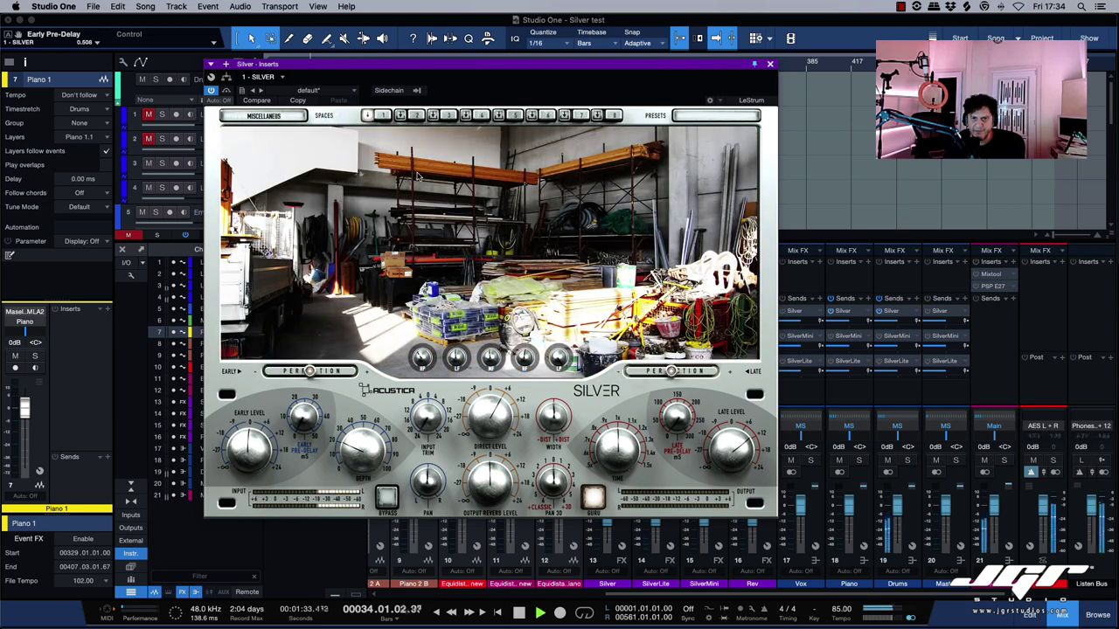
key(space)
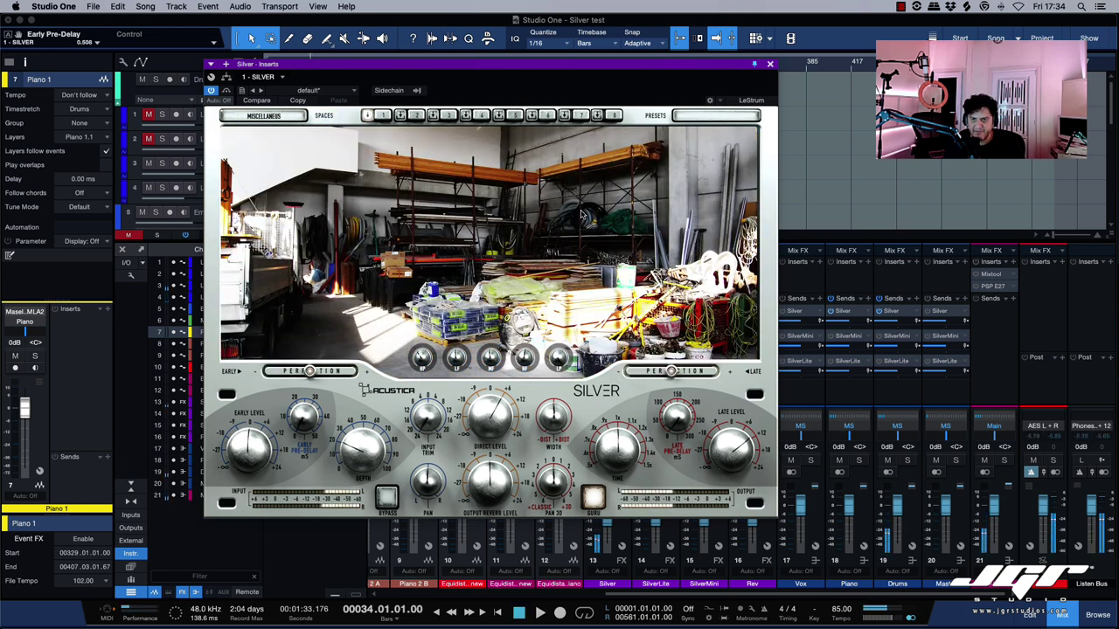
key(space)
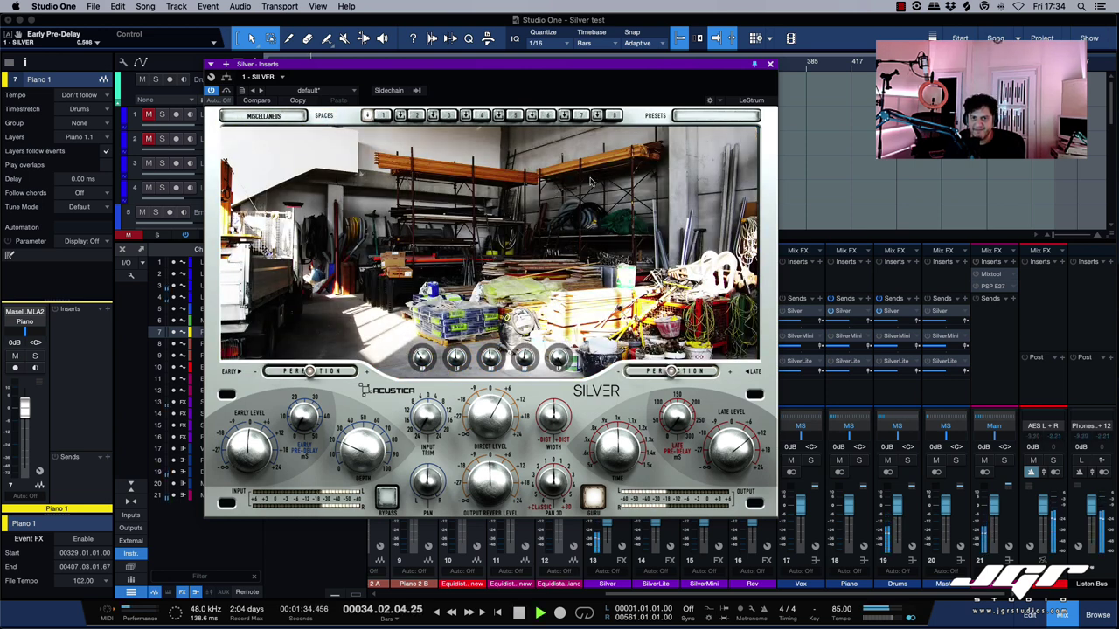
Step: Readjust the Late Level and Depth knobs, set the Late Perfection slider to maximum and restart the drums from bar 34
drag(741, 446, 739, 470)
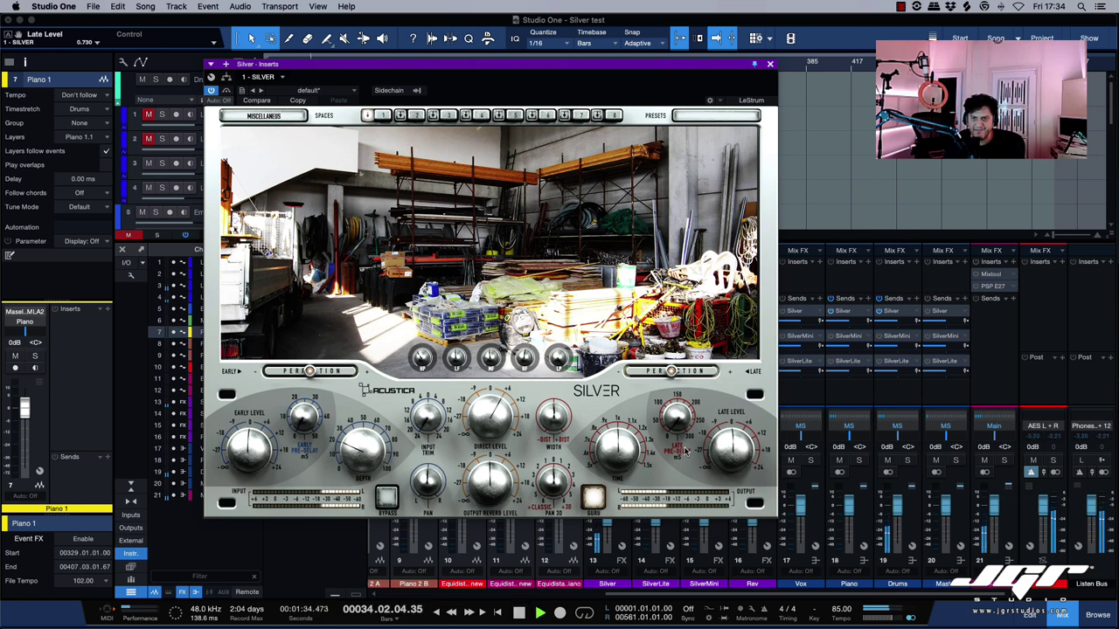
drag(734, 468, 716, 505)
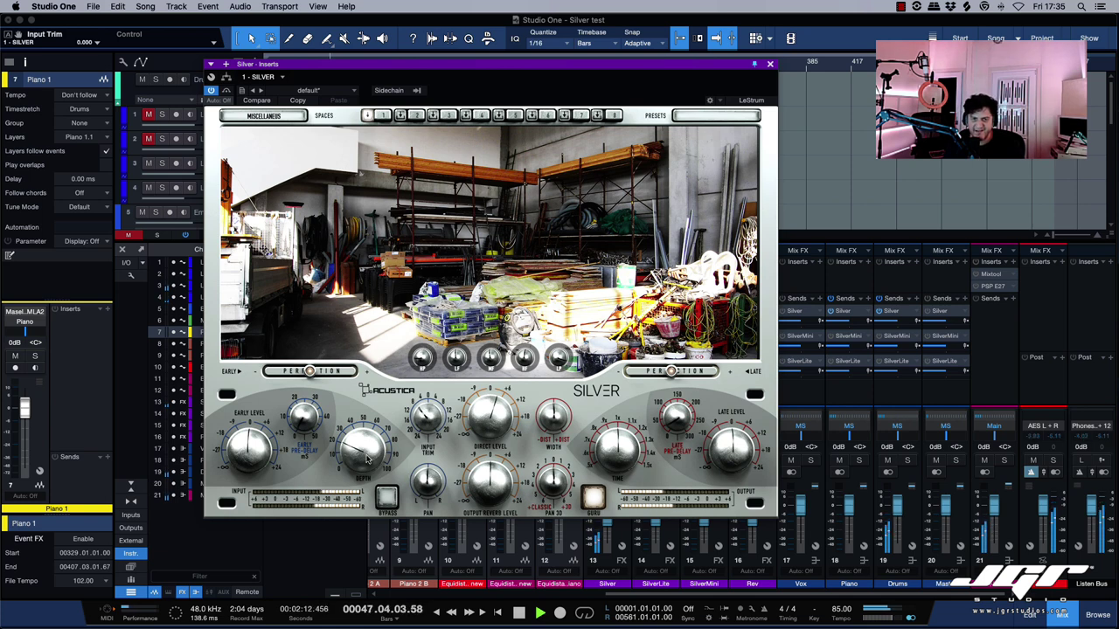
drag(367, 458, 369, 458)
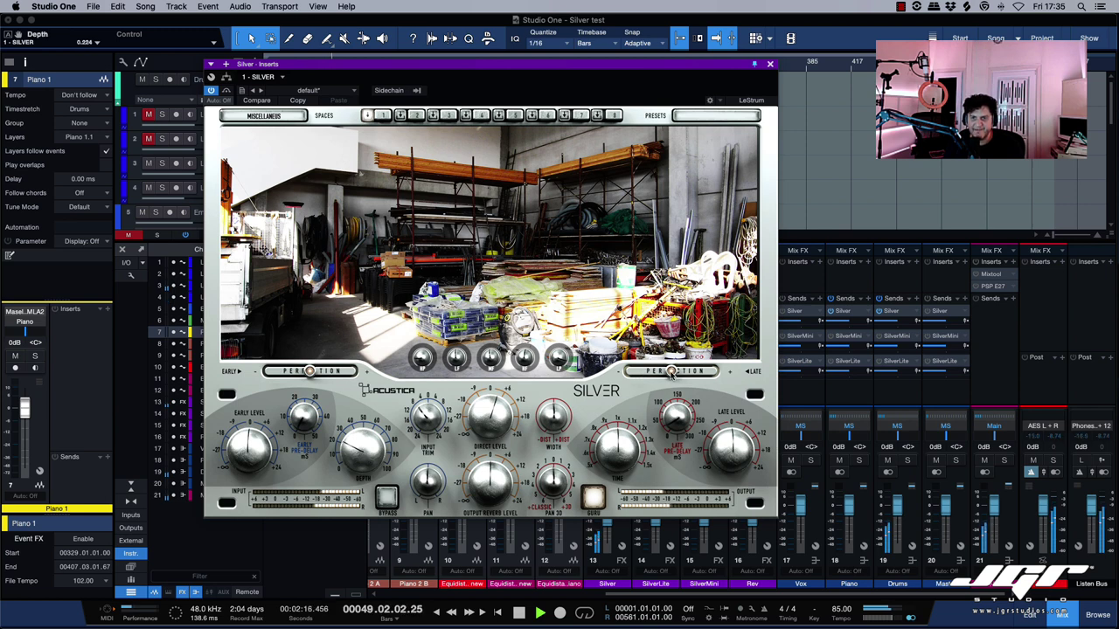
drag(671, 374, 713, 373)
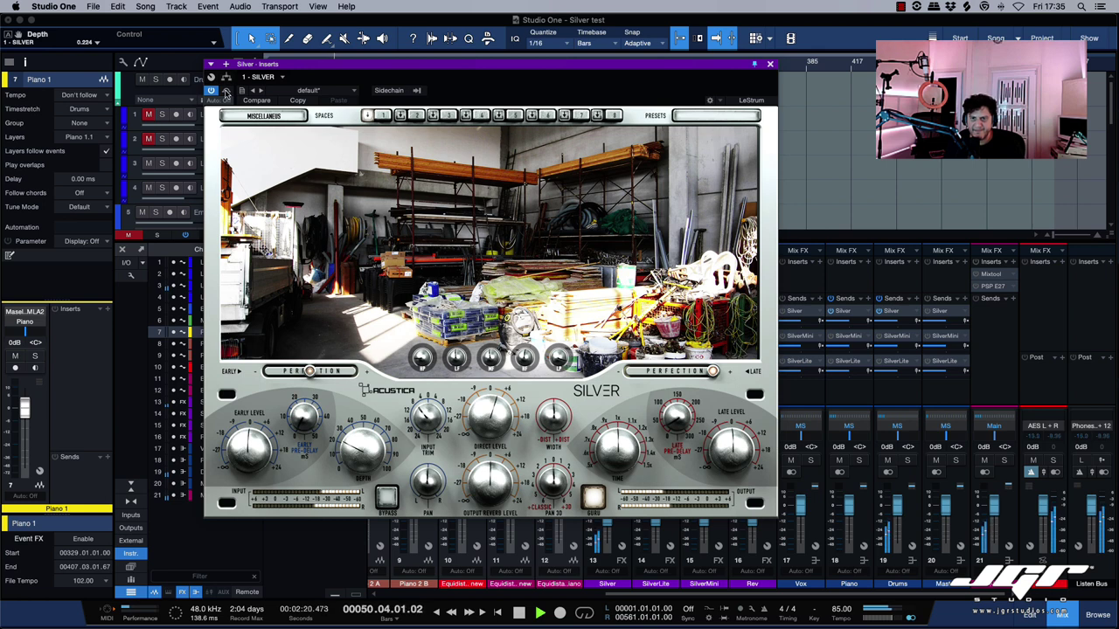
key(space)
key(space)
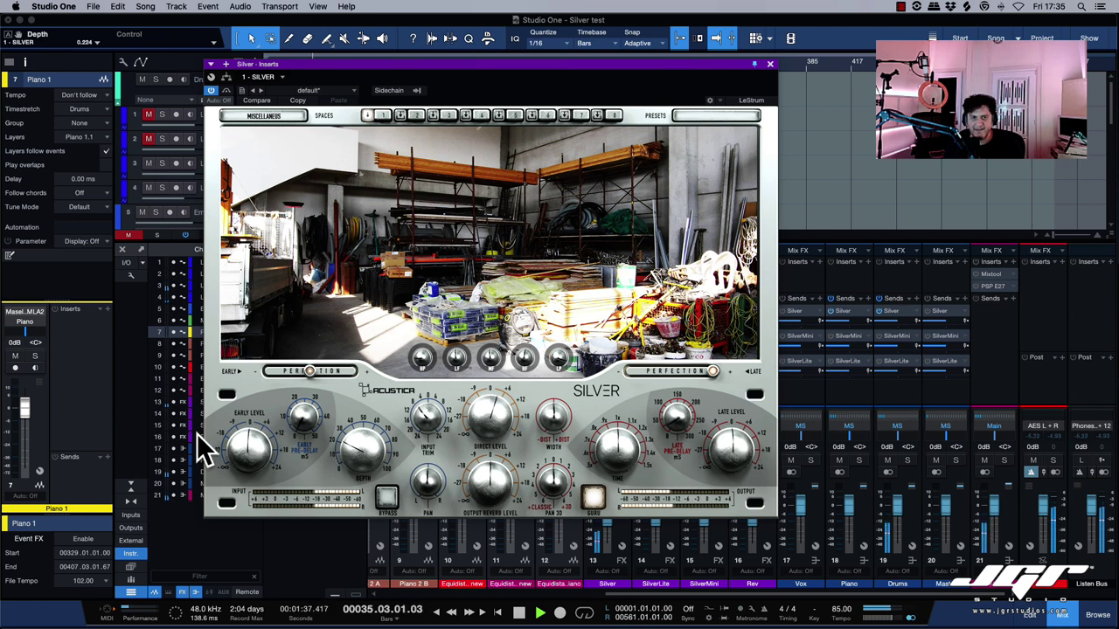
Step: Raise the Early Level to 0.608 with the Early Pre-Delay at 0, and replay the drums from bar 34
drag(249, 450, 289, 454)
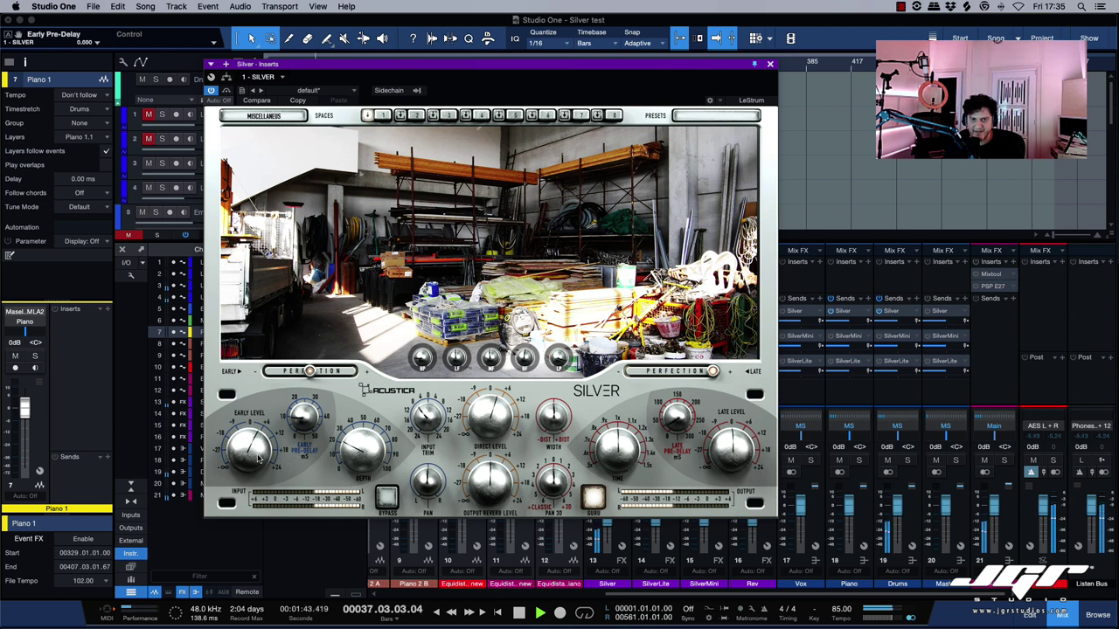
click(259, 458)
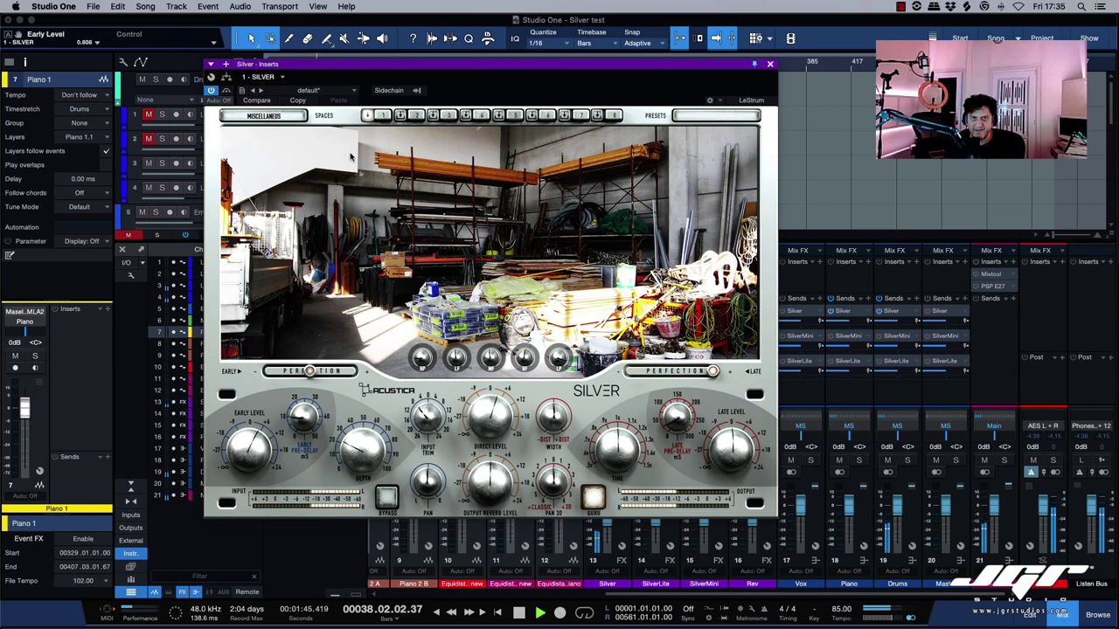
key(space)
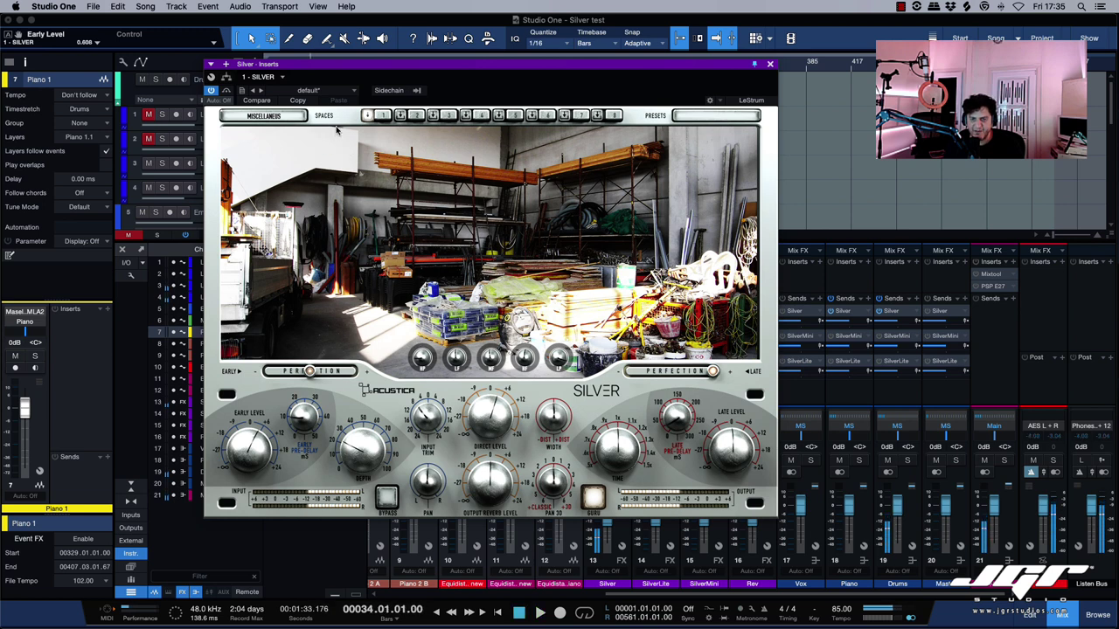
key(space)
key(space)
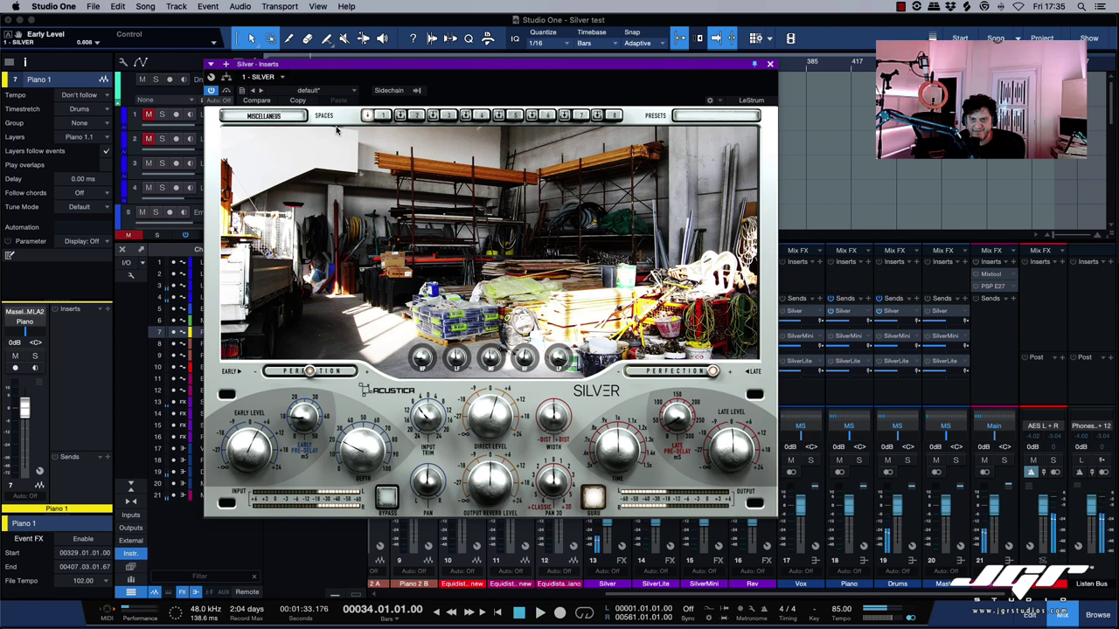
Step: Load the church space from the Religious category and play the drums through it from bar 34
click(277, 116)
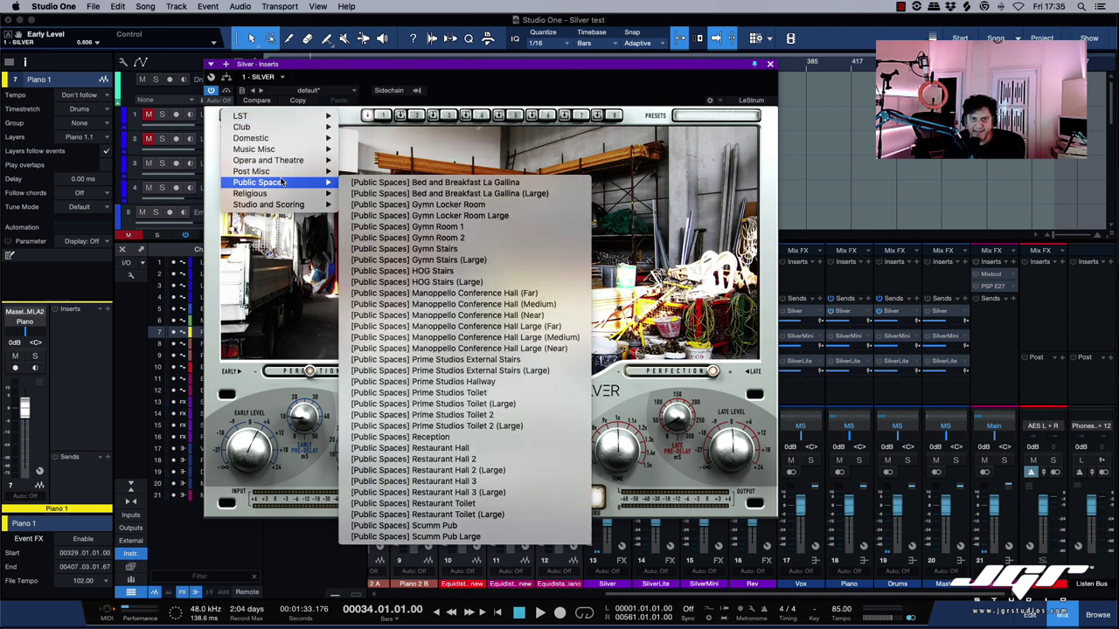
click(262, 193)
key(space)
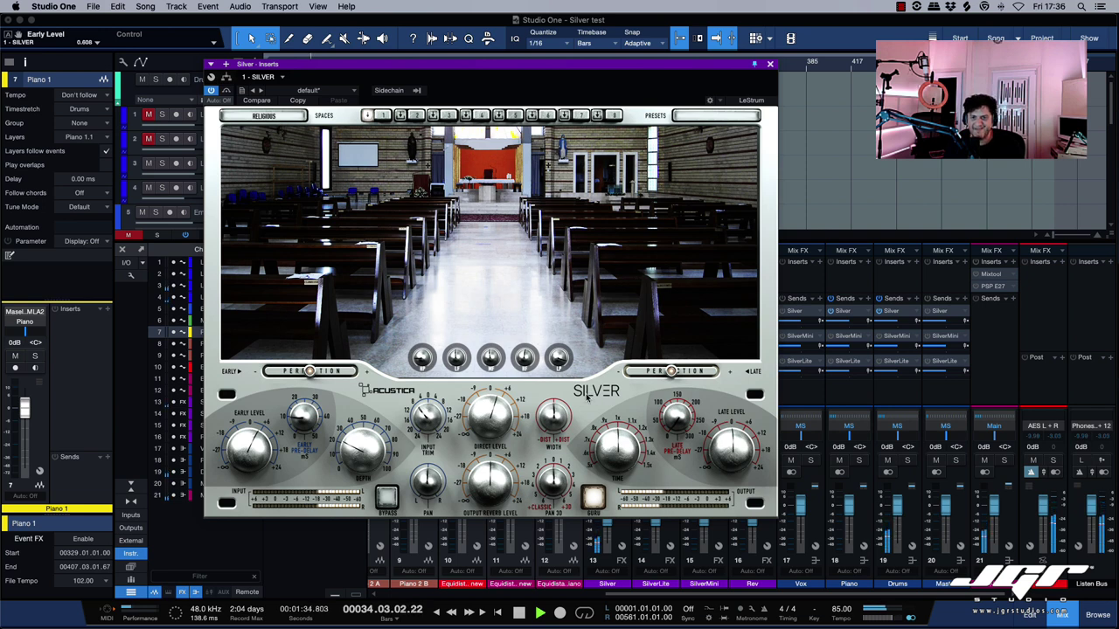
Step: Raise the Output Reverb Level and set both the Early and Late Perfection sliders to minimum
mouse_move(490, 479)
mouse_down()
mouse_move(488, 455)
mouse_move(492, 496)
mouse_up()
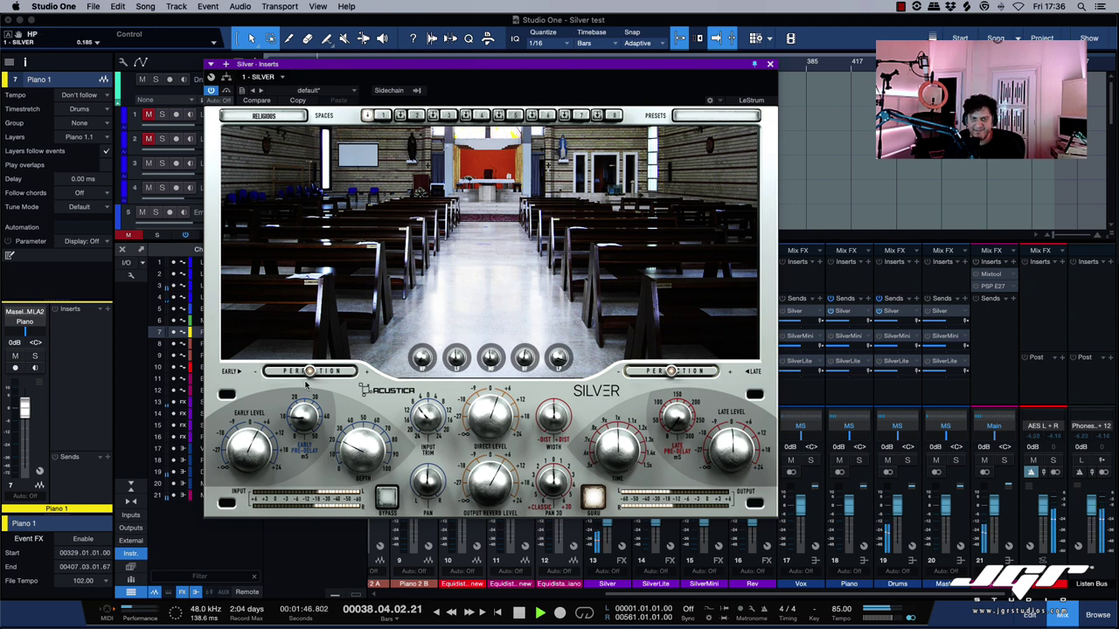
drag(309, 370, 268, 371)
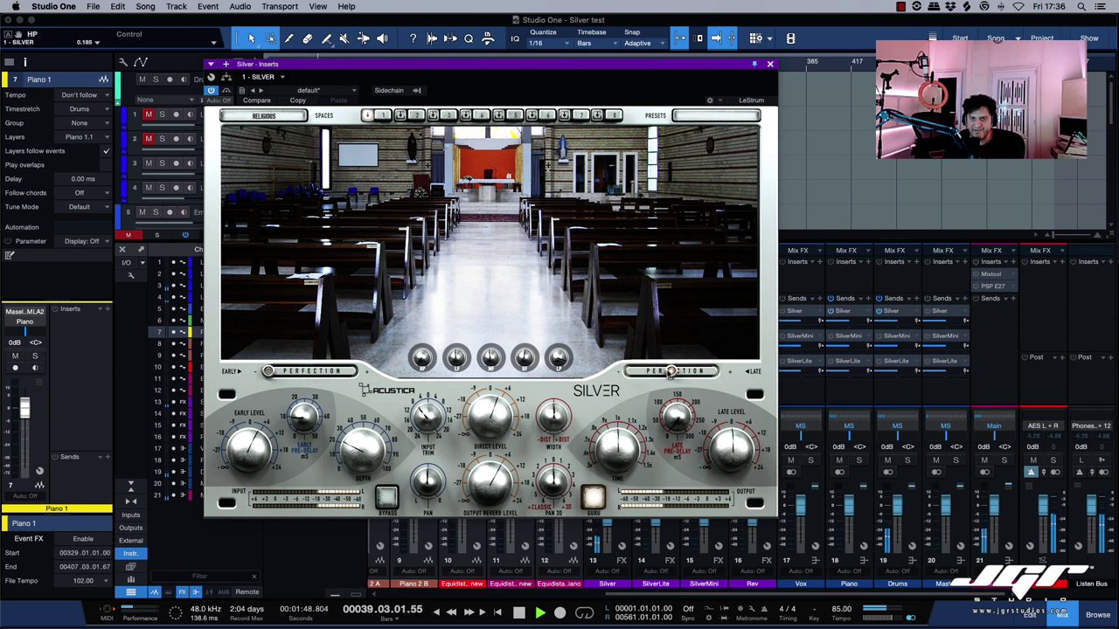
drag(670, 370, 630, 370)
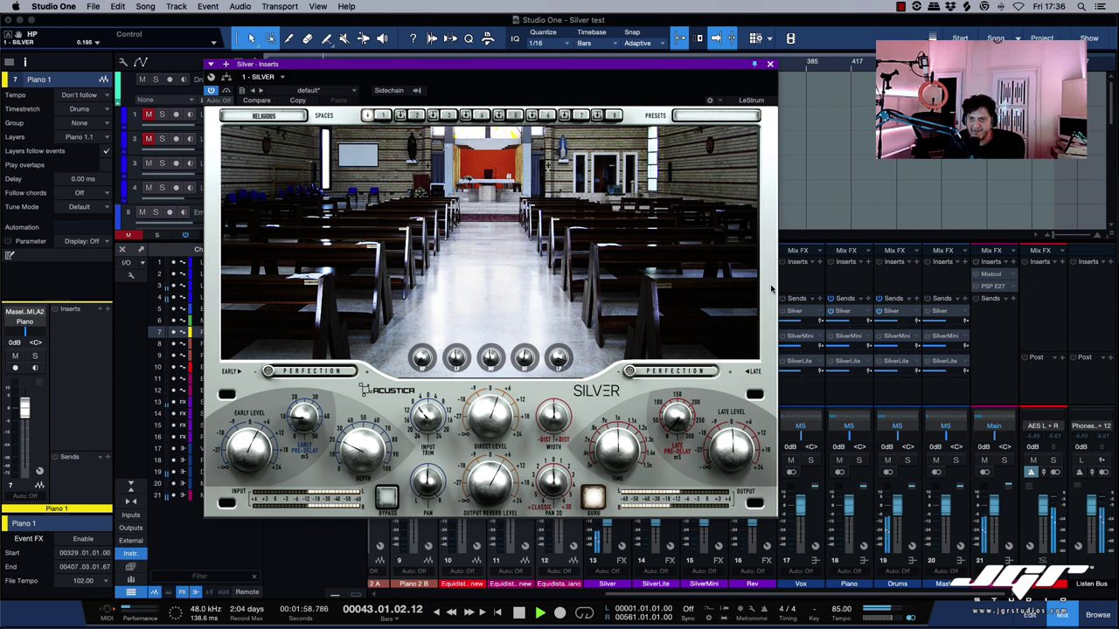
Step: Compare the drums with and without reverb by toggling the Drums channel's Silver send, and stop playback
click(880, 312)
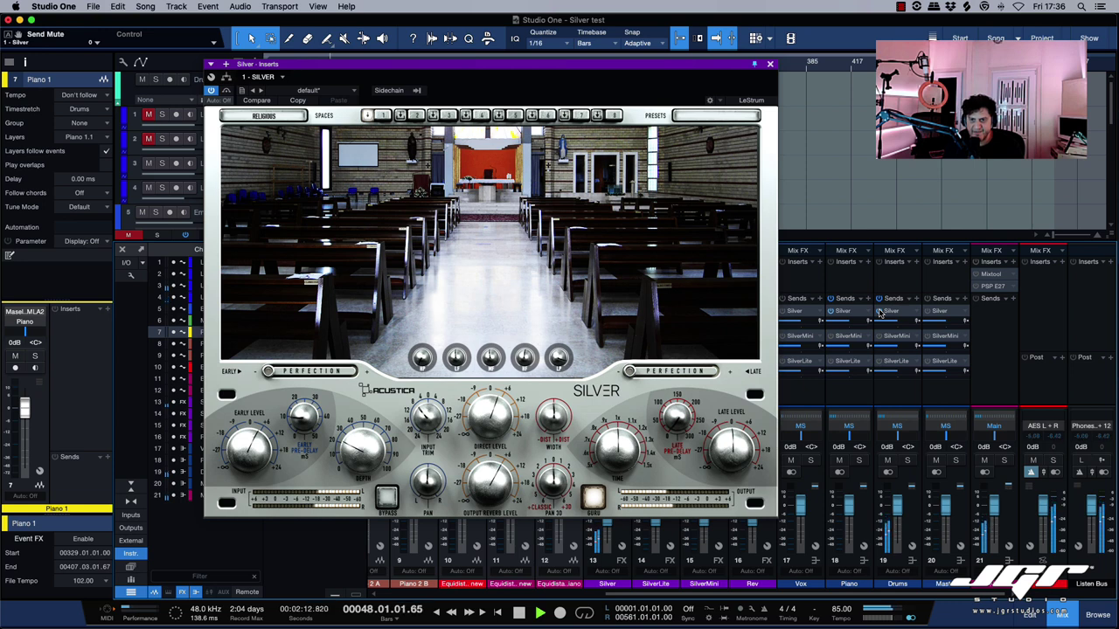
key(space)
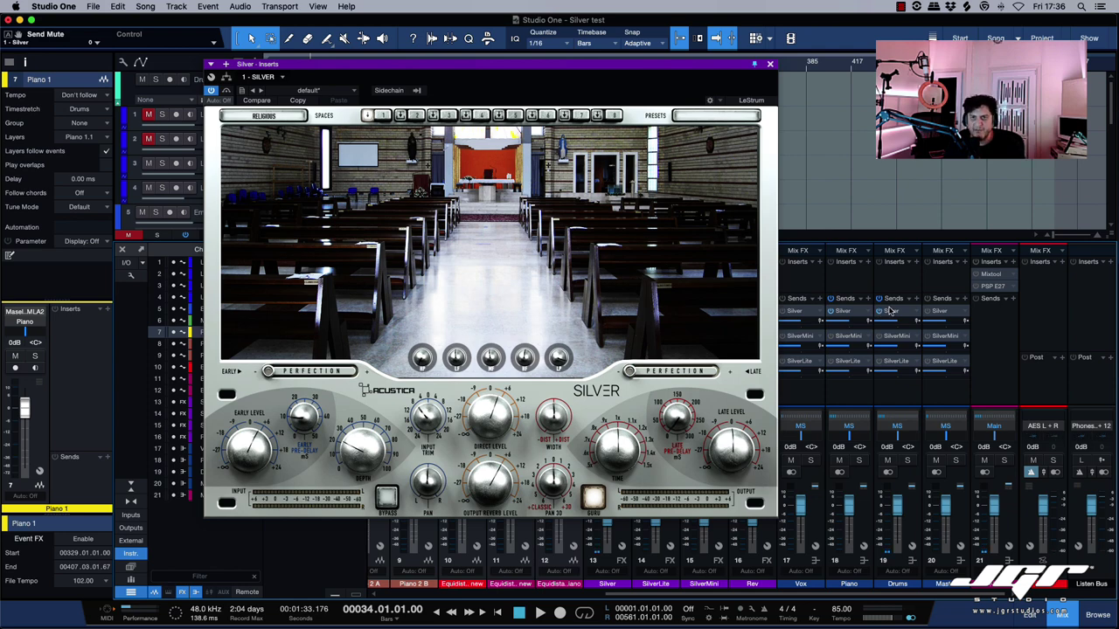
Step: Move the Silver window off the arrangement and play the Emozioni Piano test from bar 97
drag(666, 66, 978, 102)
mouse_move(800, 94)
mouse_down()
mouse_move(794, 161)
mouse_move(862, 89)
mouse_move(791, 90)
mouse_up()
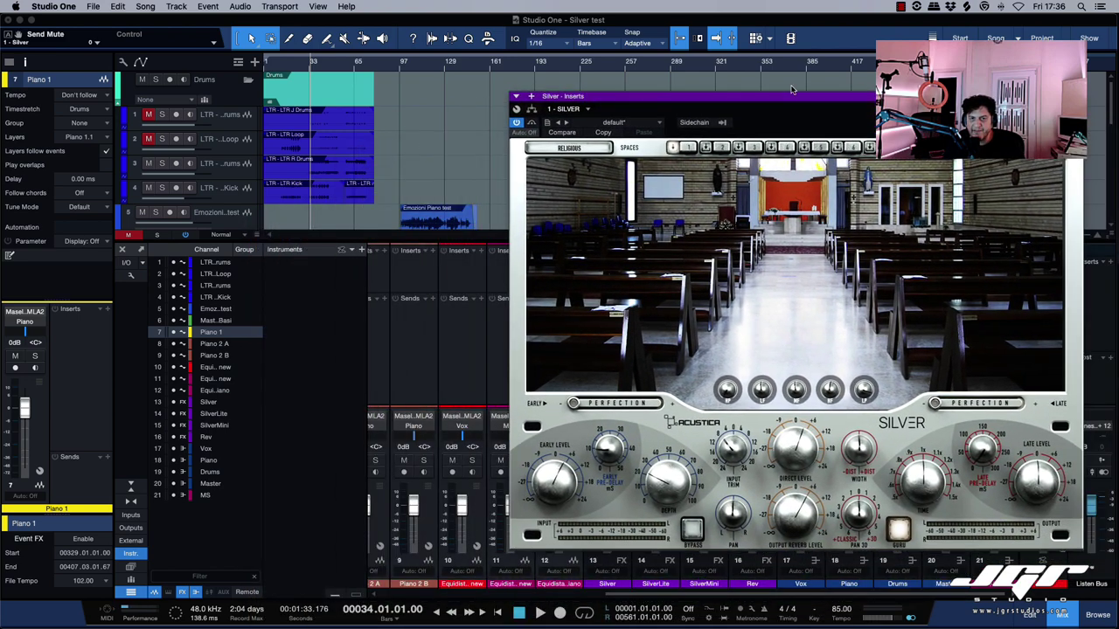
click(400, 68)
key(space)
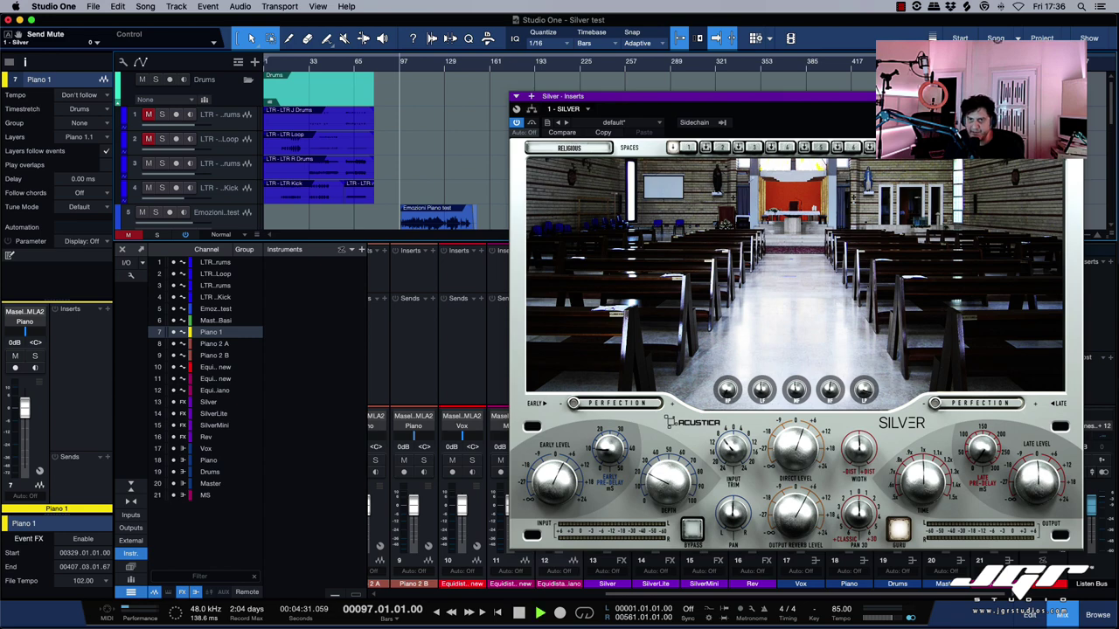
Step: Move the Silver window clear of the mixer's send slots and deactivate the Silver send on the Drums channel
drag(604, 105, 110, 73)
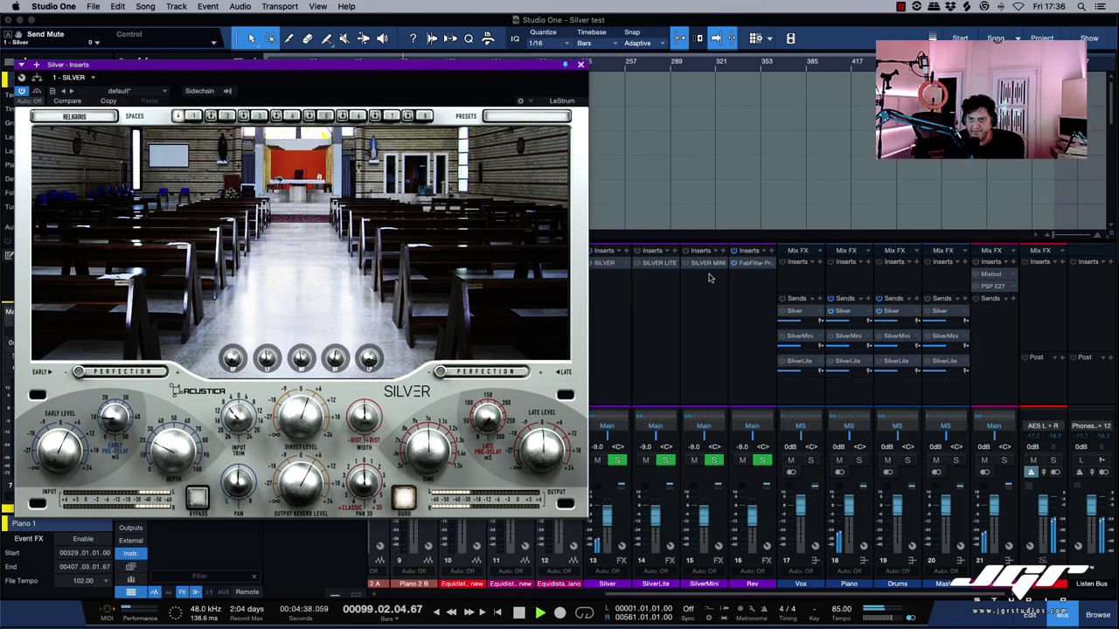
click(879, 311)
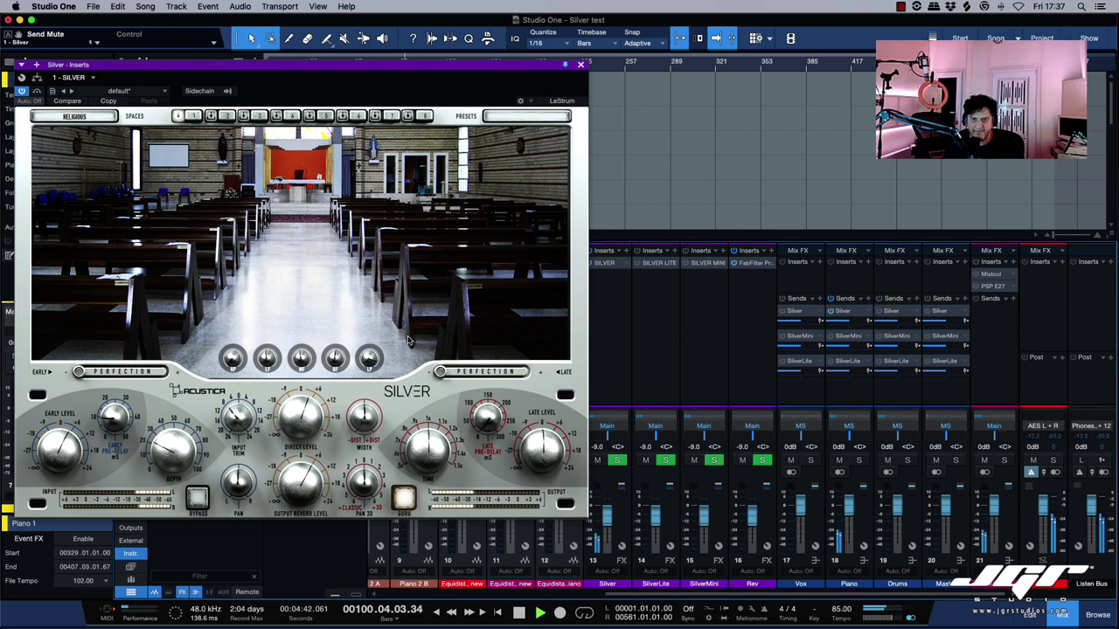
Step: Toggle the Piano channel's Silver send for comparison and restart the Emozioni Piano test from bar 97
click(831, 312)
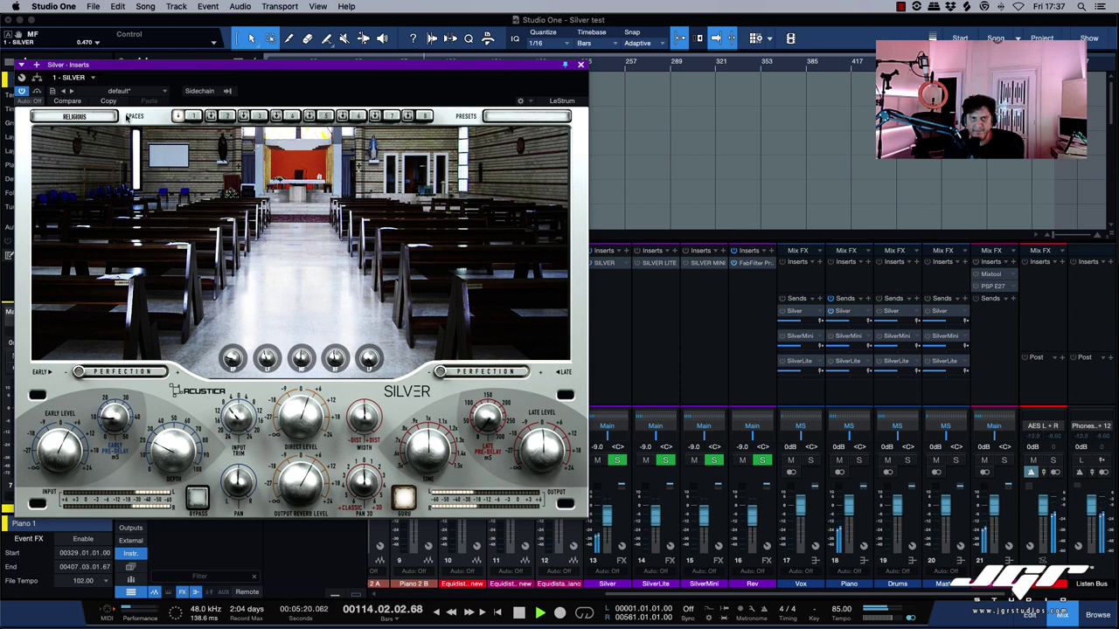
key(space)
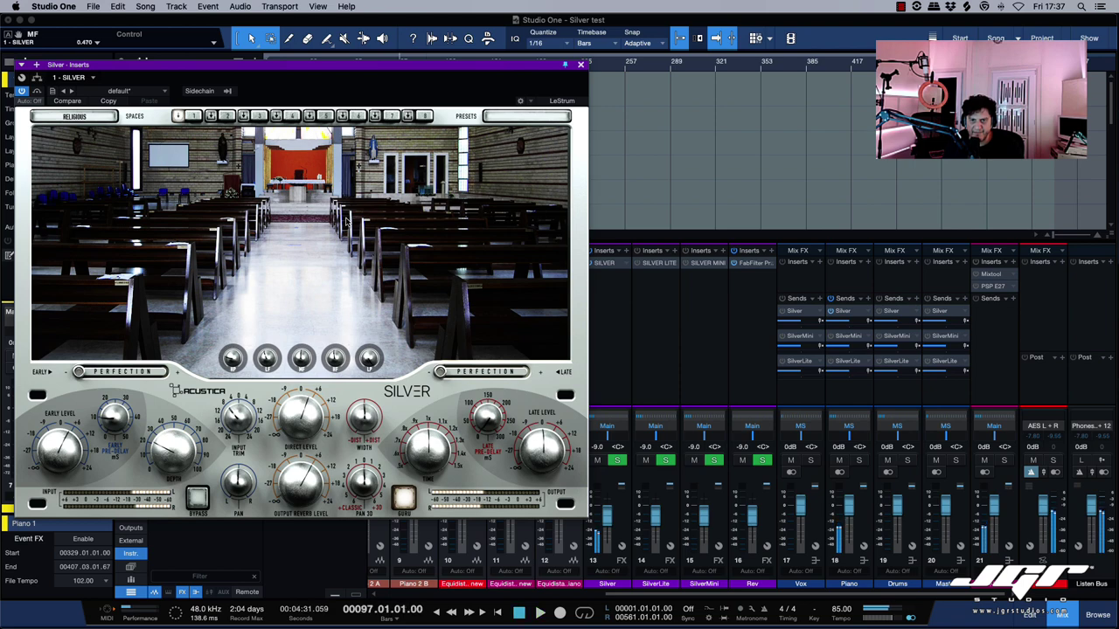
key(space)
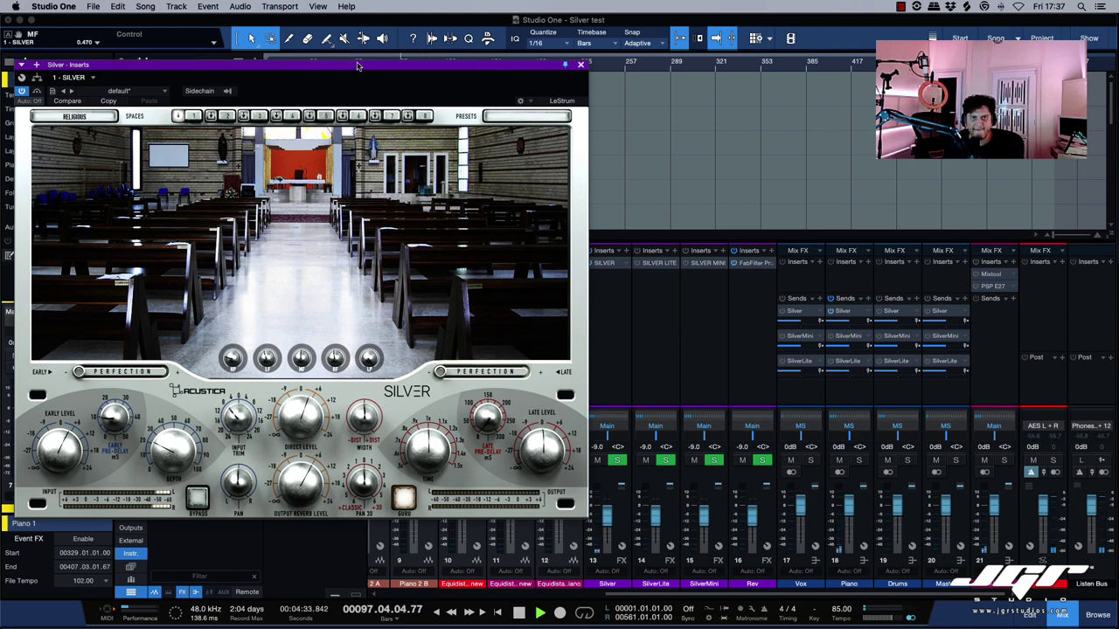
Step: Move the Silver window aside and load a Fonoprint Studio space from the Studio and Scoring category
drag(352, 65, 424, 82)
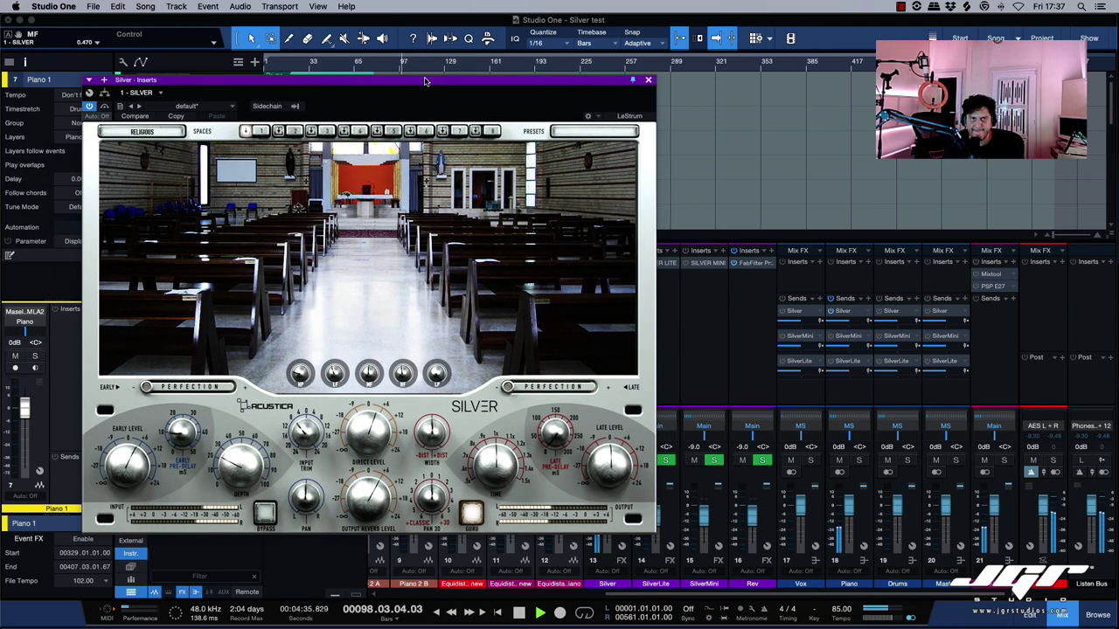
click(135, 132)
mouse_move(137, 132)
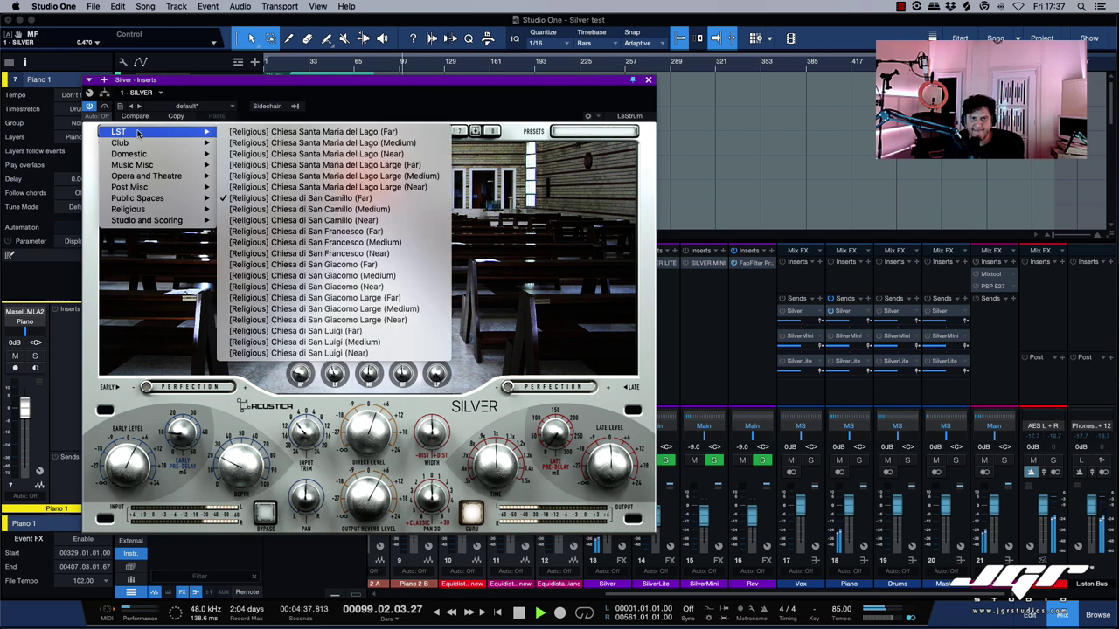
mouse_move(180, 220)
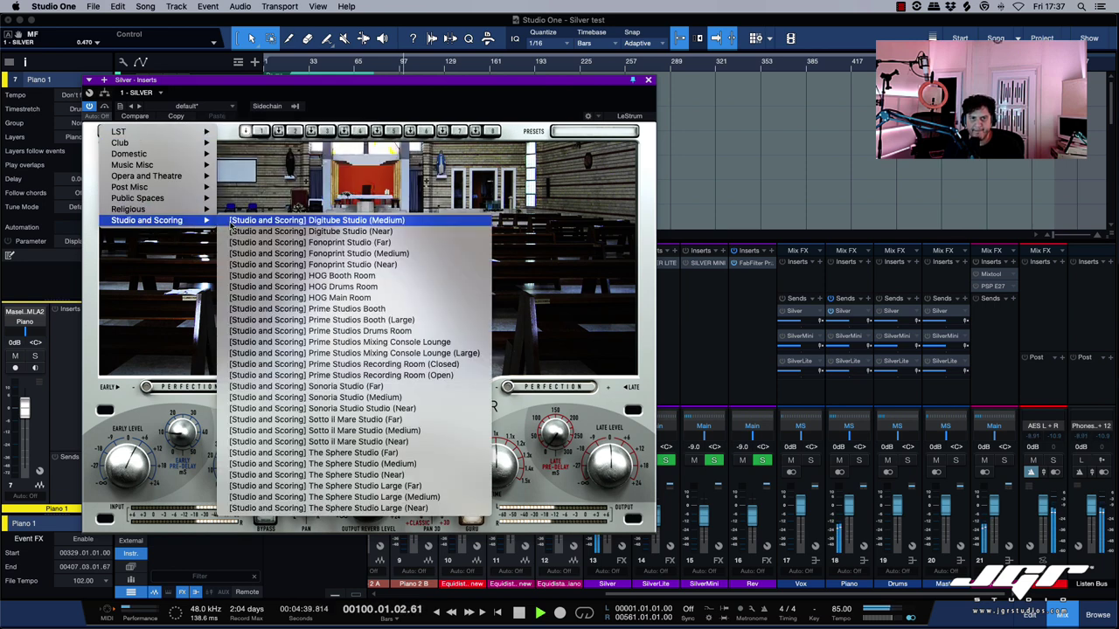
click(284, 248)
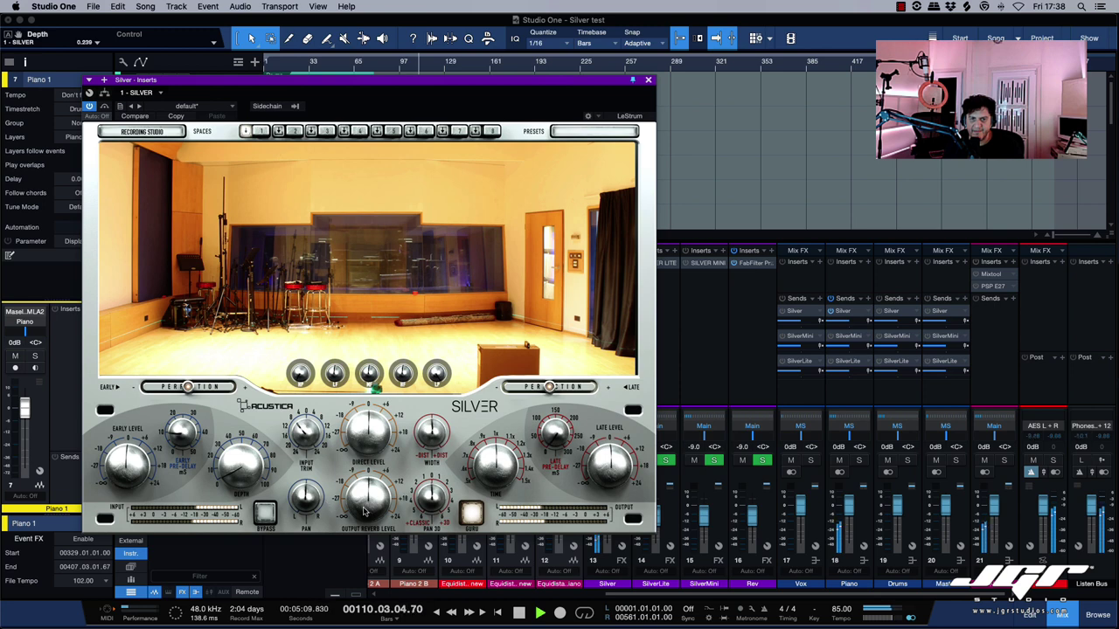
Step: Raise the Output Reverb Level, then toggle the Piano channel's Silver send and replay the piano test from bar 97
drag(372, 505, 360, 477)
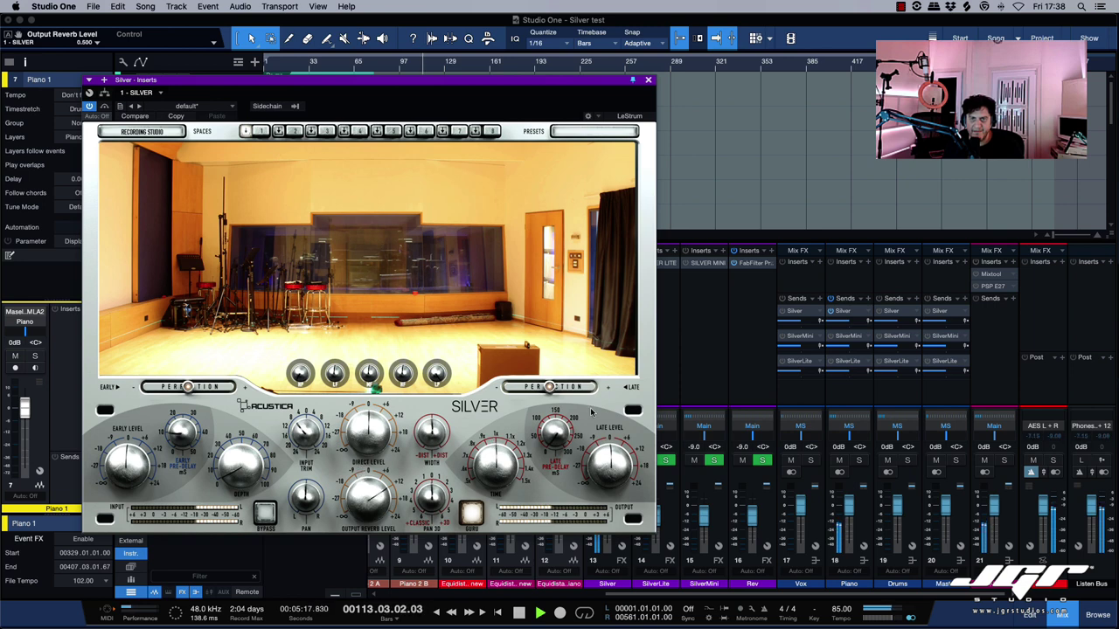
click(831, 313)
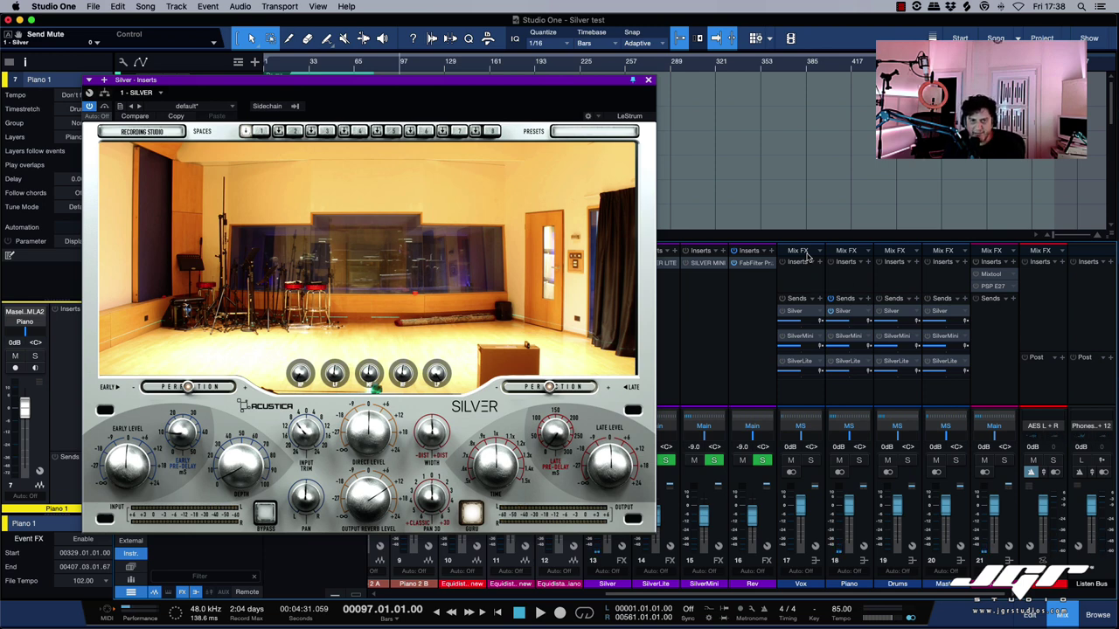
key(space)
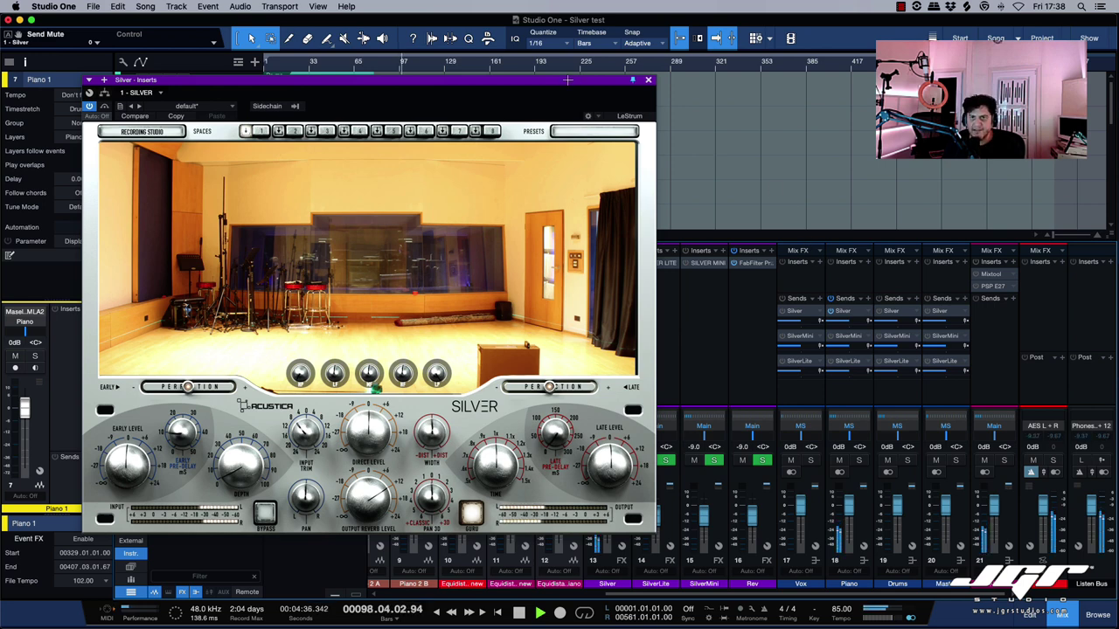
Step: Uncover the arrangement, start playback at the Piano 1 clip from bar 331, and move the Silver window back clear of the mixer sends
drag(560, 80, 953, 280)
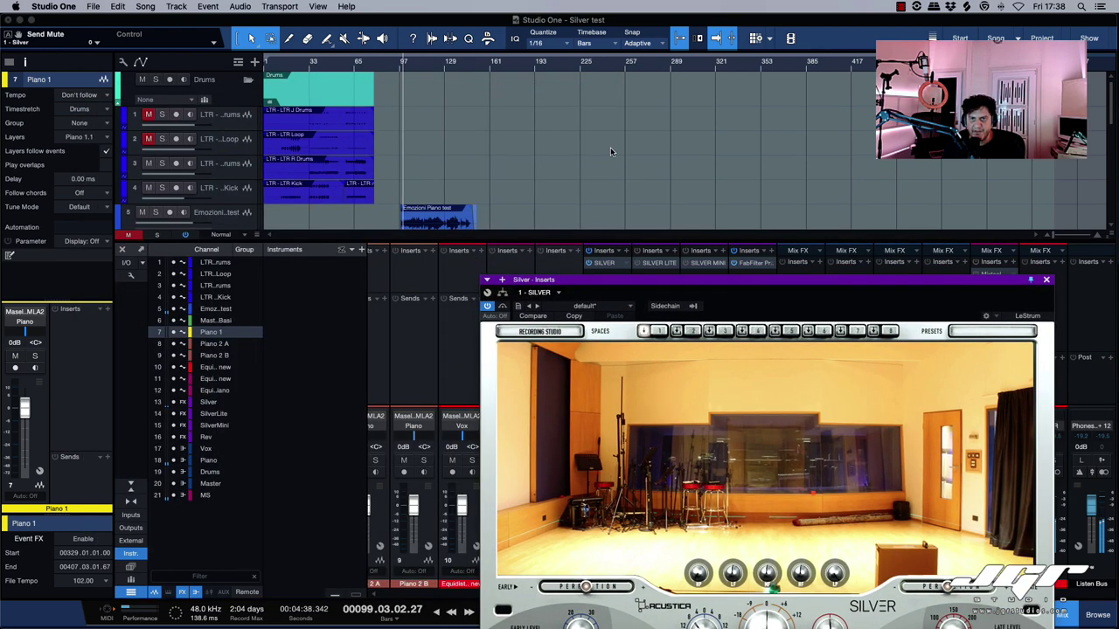
scroll(610, 151, down, 3)
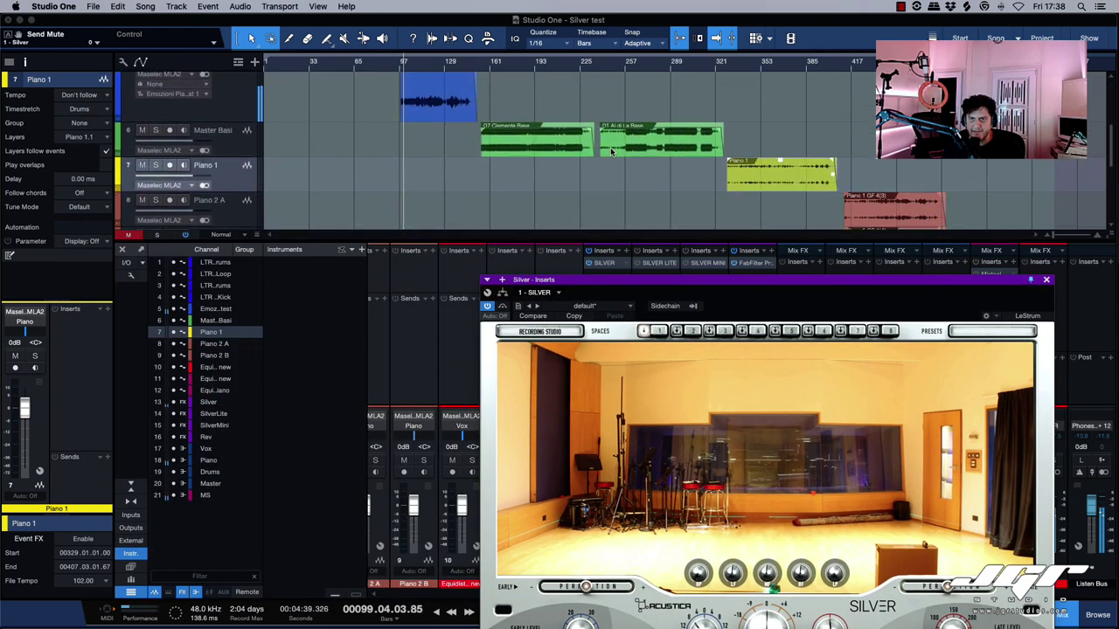
click(733, 65)
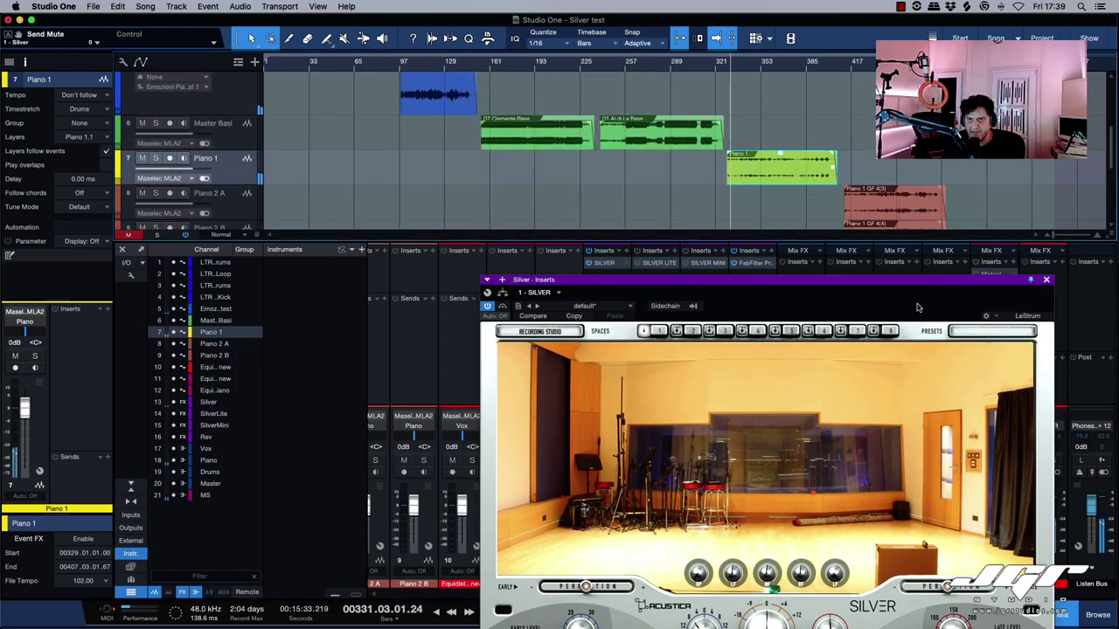
drag(918, 287, 580, 98)
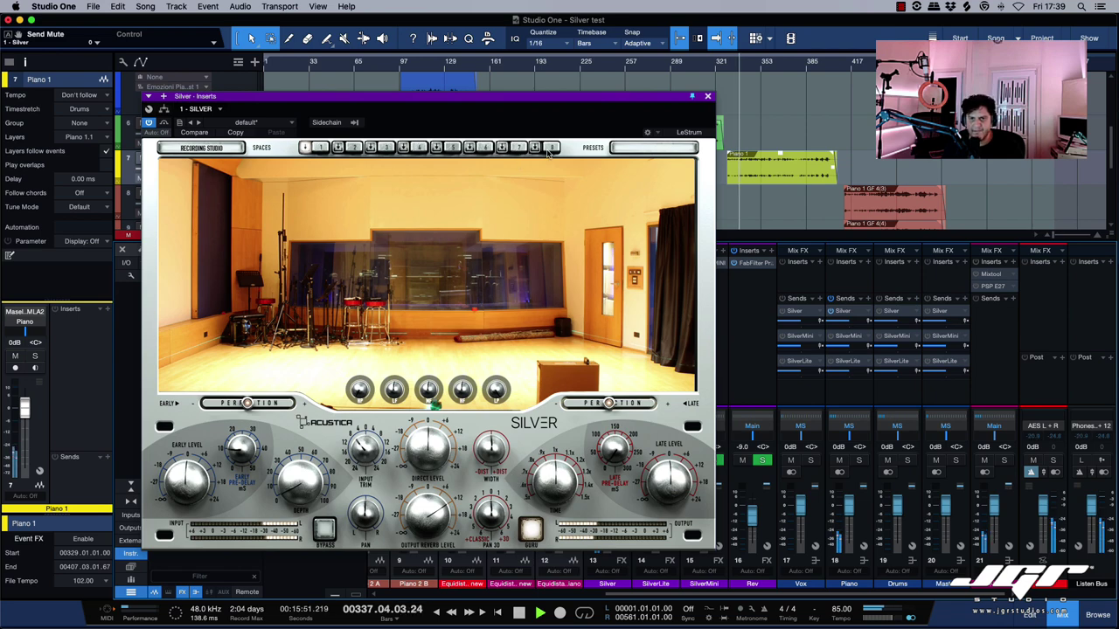
drag(666, 99, 701, 104)
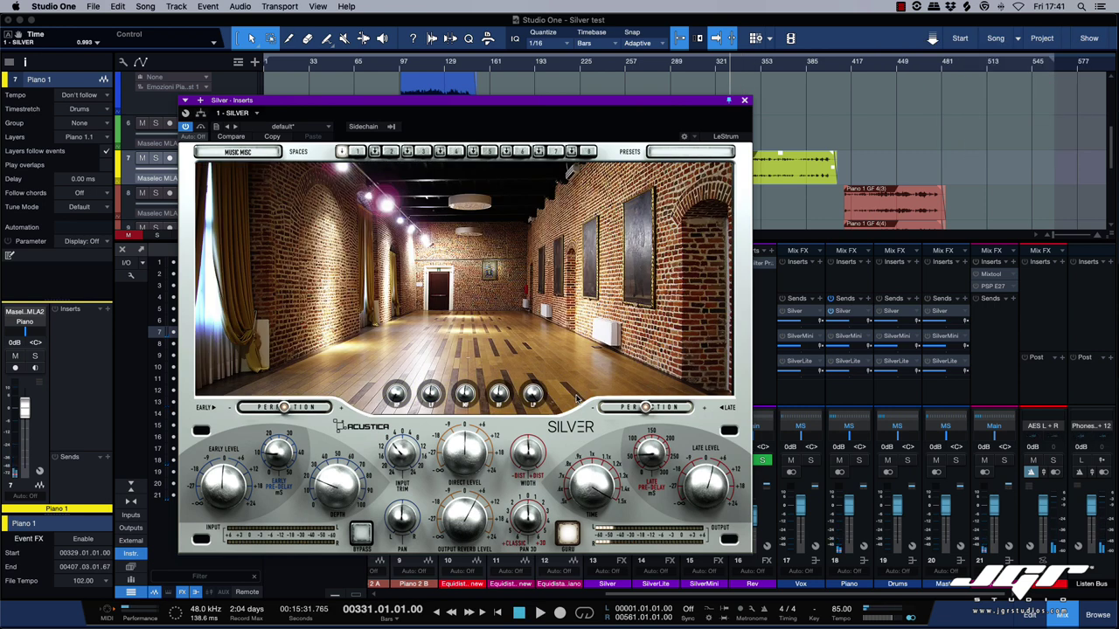
Step: Raise the Output Reverb Level to 0.625 and start and stop Piano 1 repeatedly to hear the reverb tail
key(space)
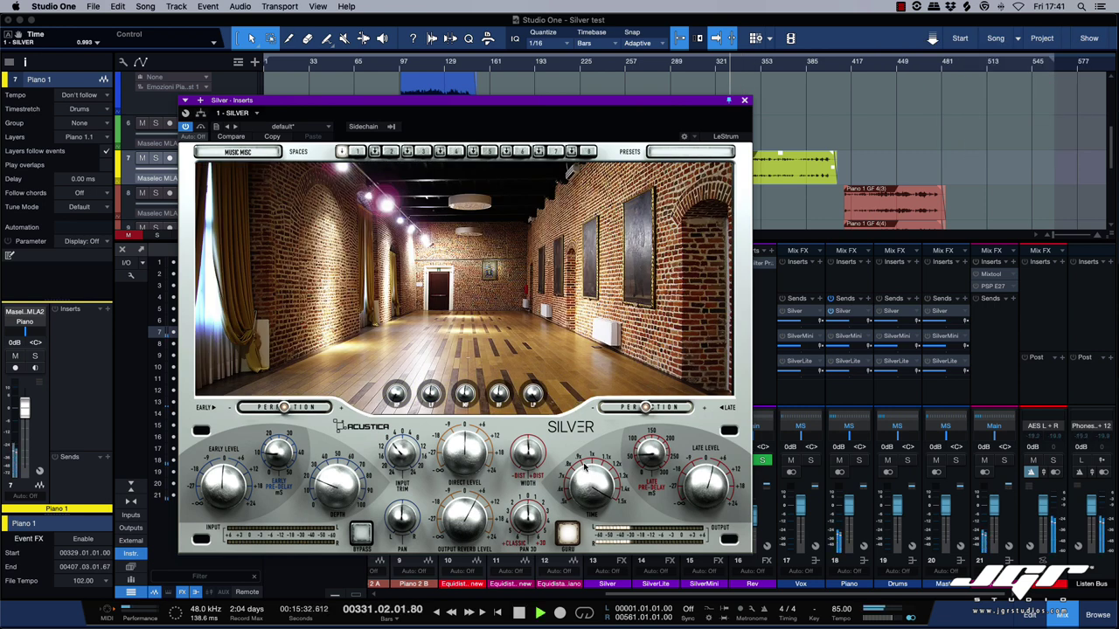
key(space)
key(space)
key(space)
drag(457, 533, 462, 523)
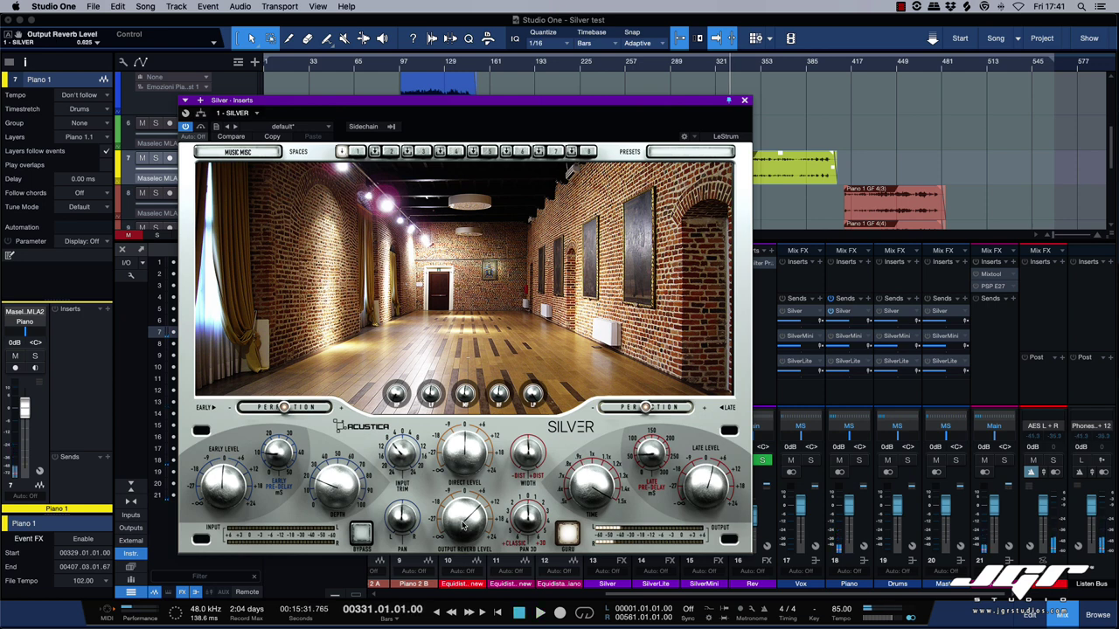
key(space)
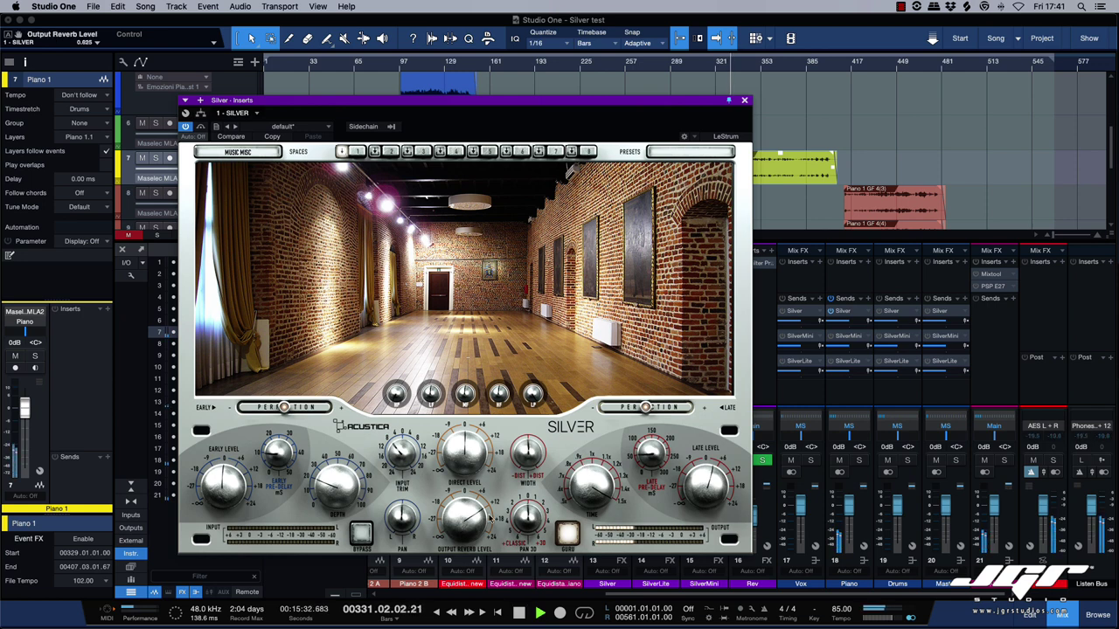
key(space)
key(space)
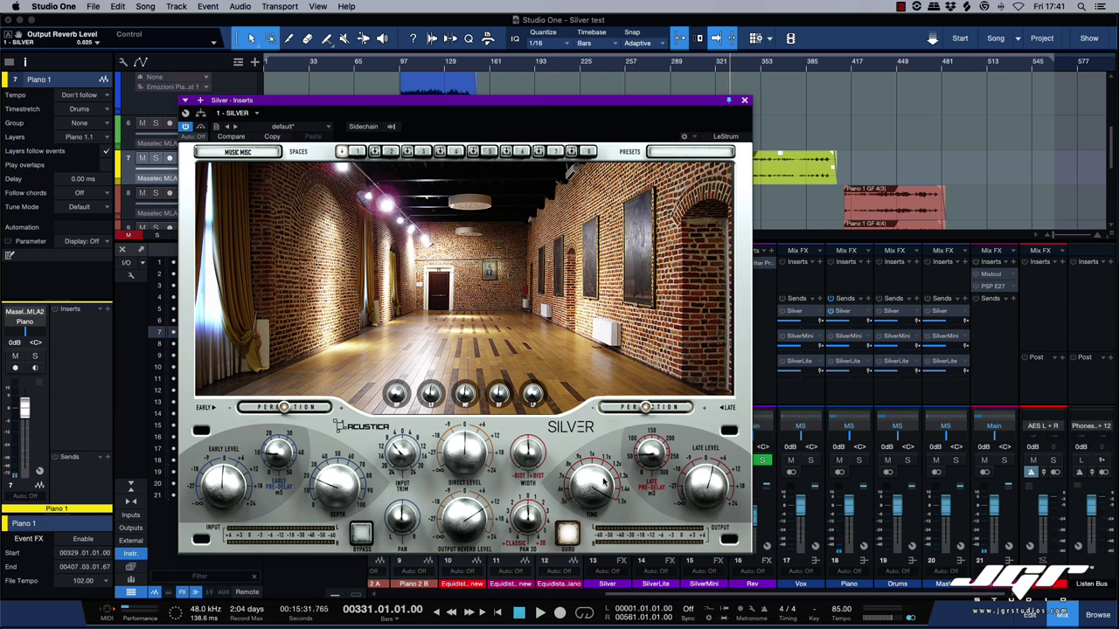
Step: Play Piano 1 from bar 331, check the Late Level control, and set Time to 1.000
key(space)
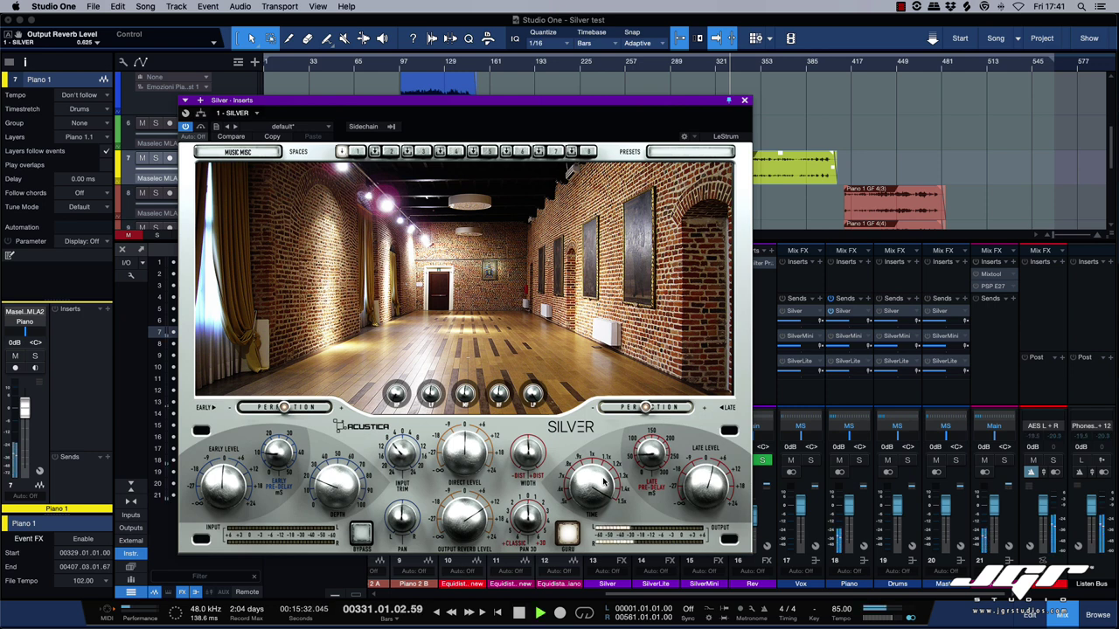
click(700, 501)
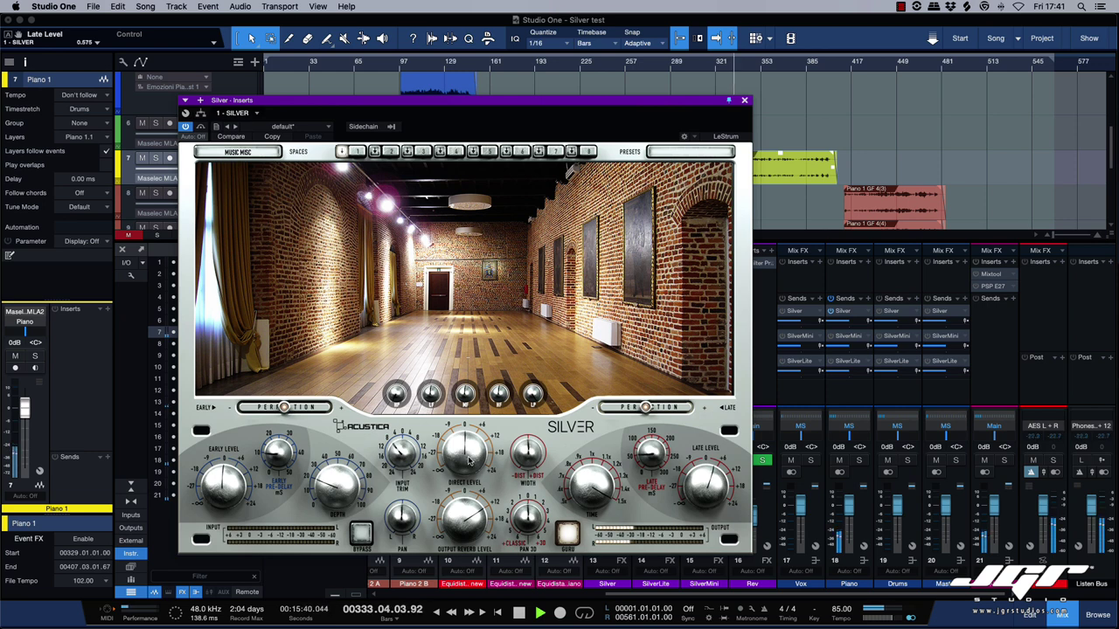
click(598, 500)
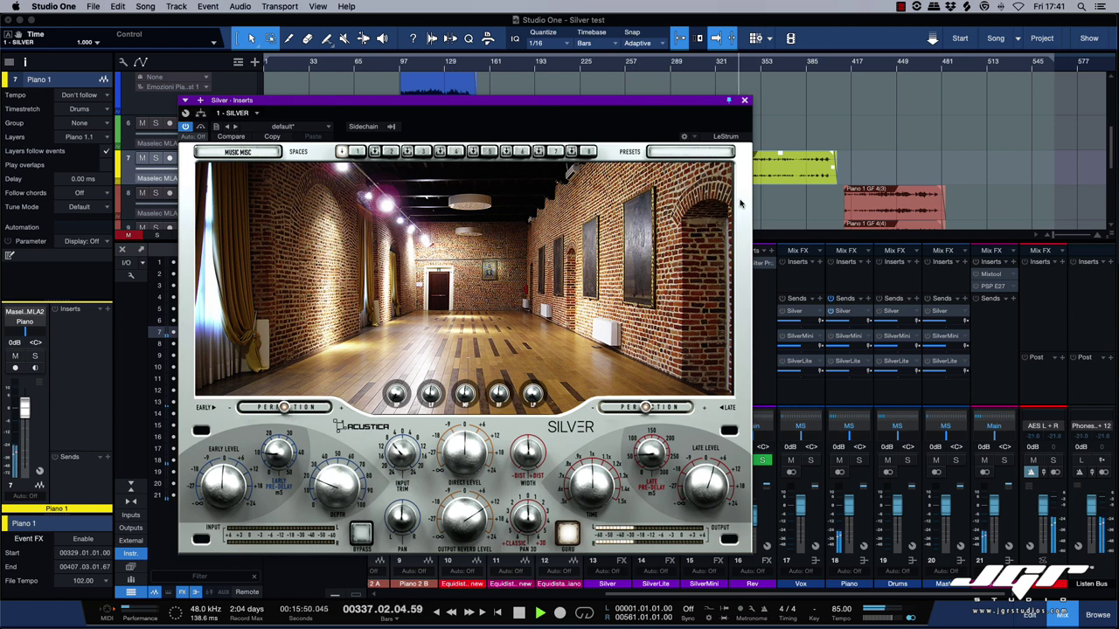
Step: Load the Religious space Chiesa di San Giacomo Large (Far) in Silver
click(259, 154)
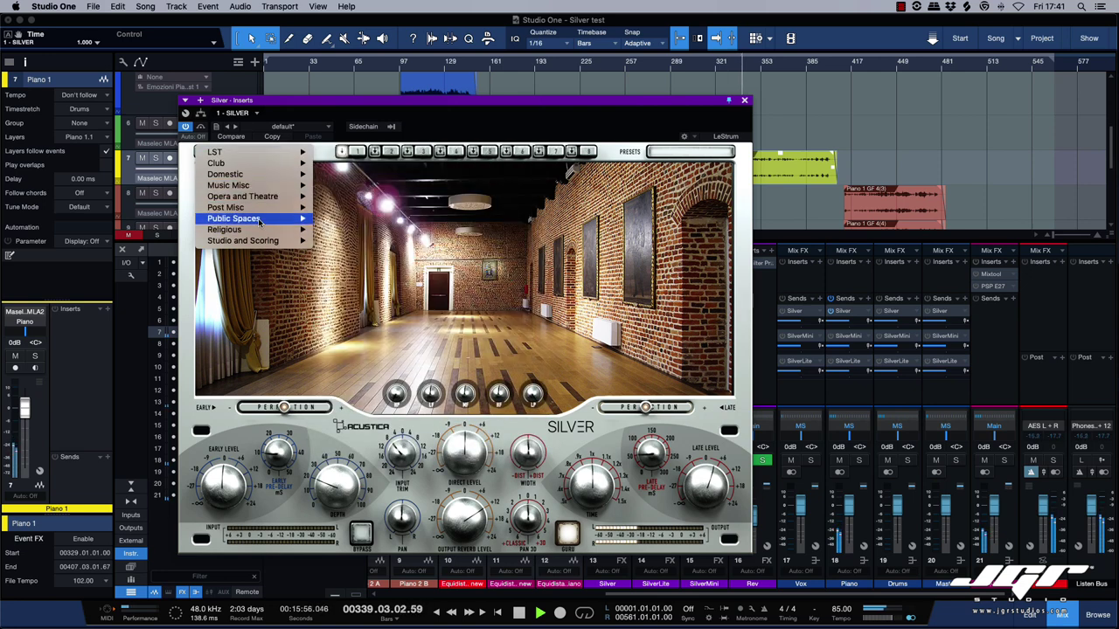
mouse_move(258, 231)
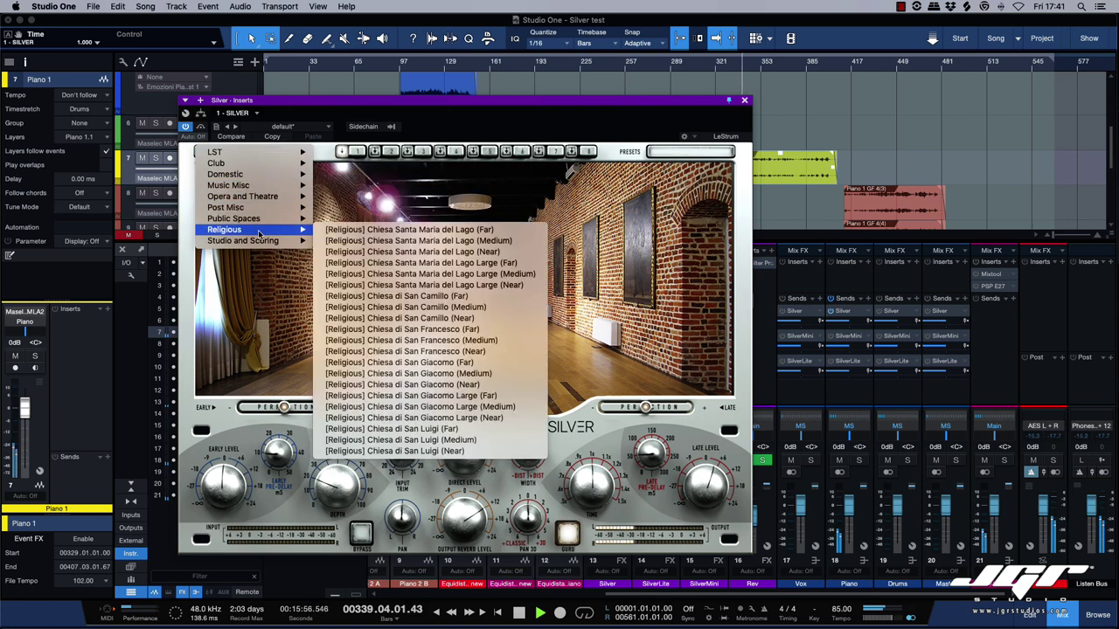
click(415, 399)
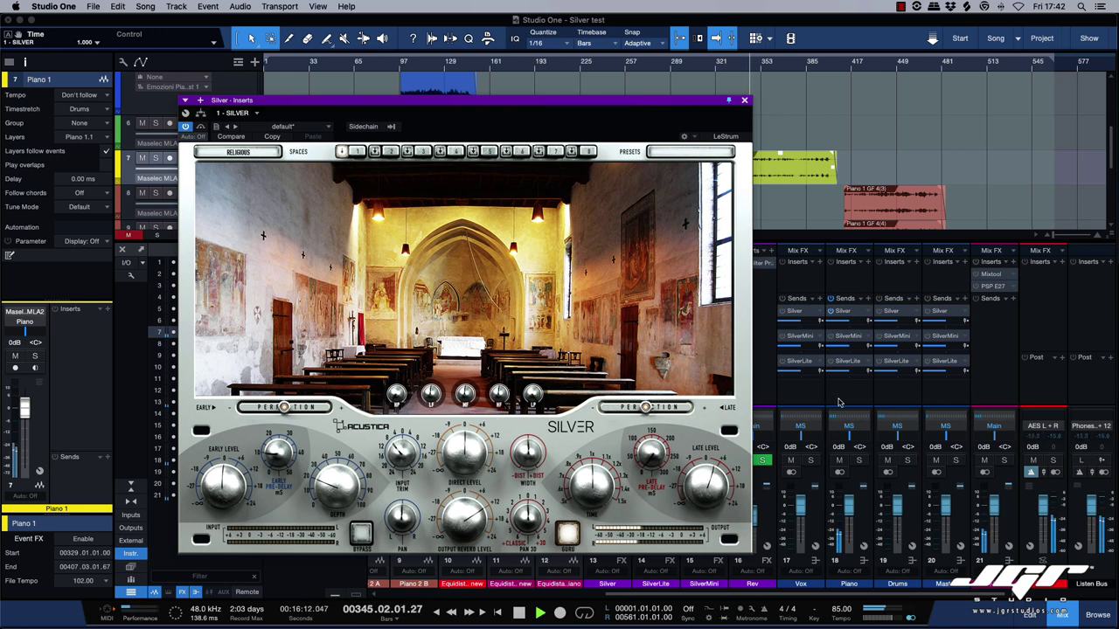
Step: Replay Piano 1 from bar 331 through the church space, then move playback to the Piano 2 clips
key(space)
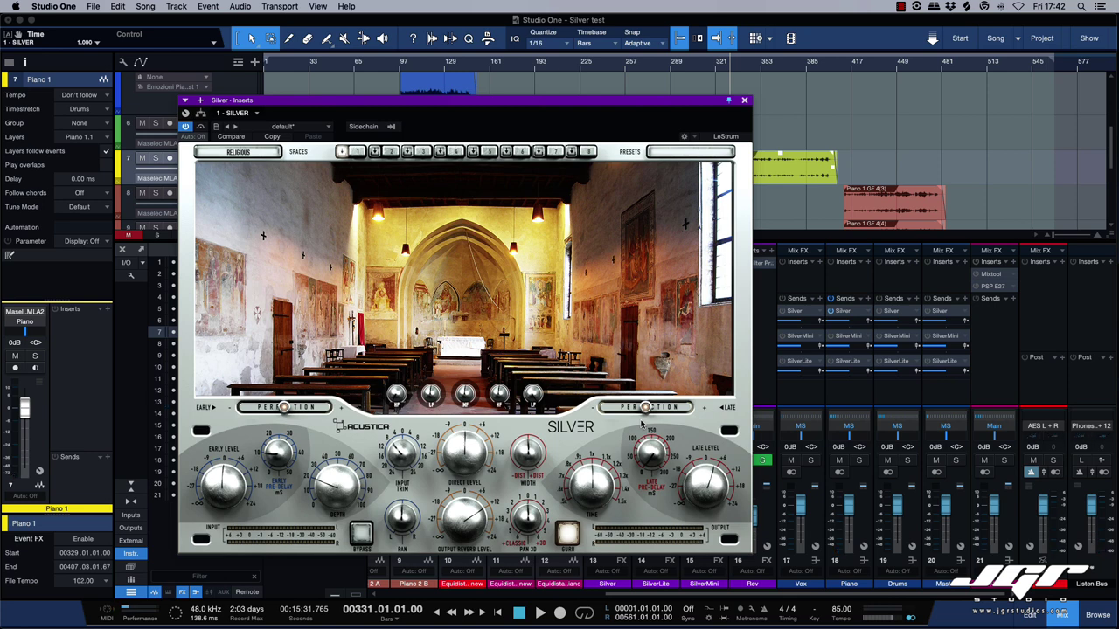
key(space)
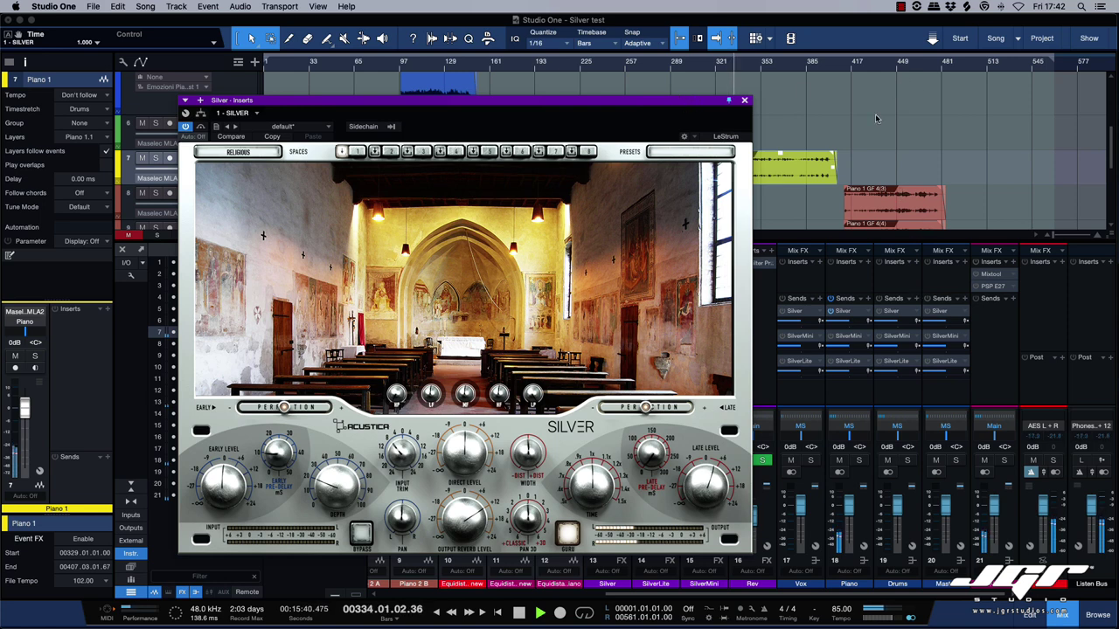
click(851, 67)
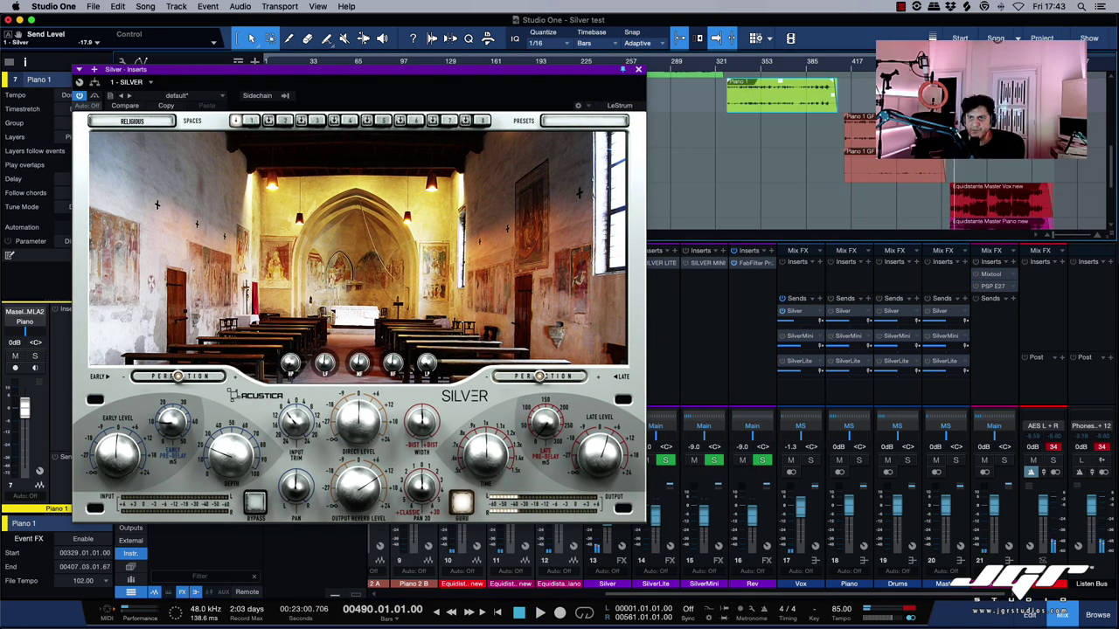
Step: Play the Equidistante clips with and without the Vox channel's Silver send, leaving the send activated
key(space)
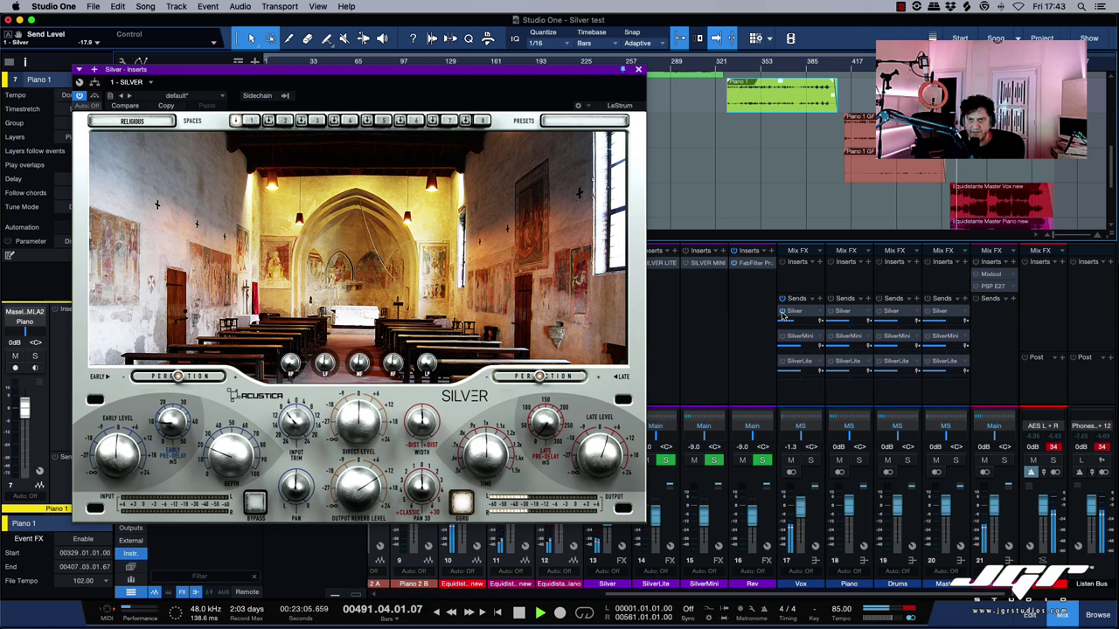
key(space)
key(space)
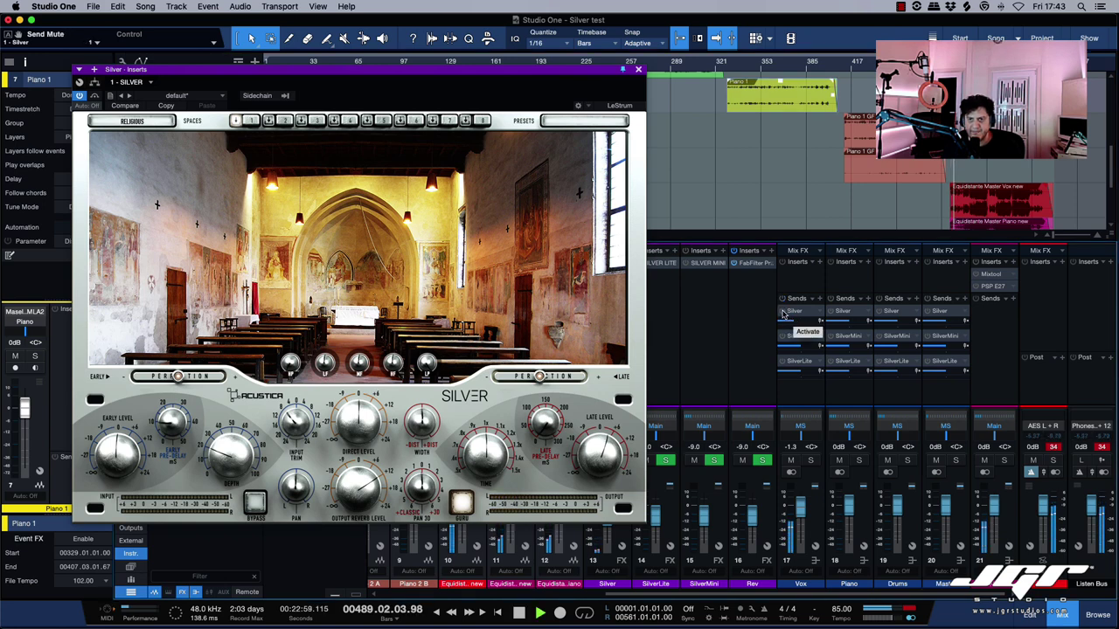
key(space)
click(783, 315)
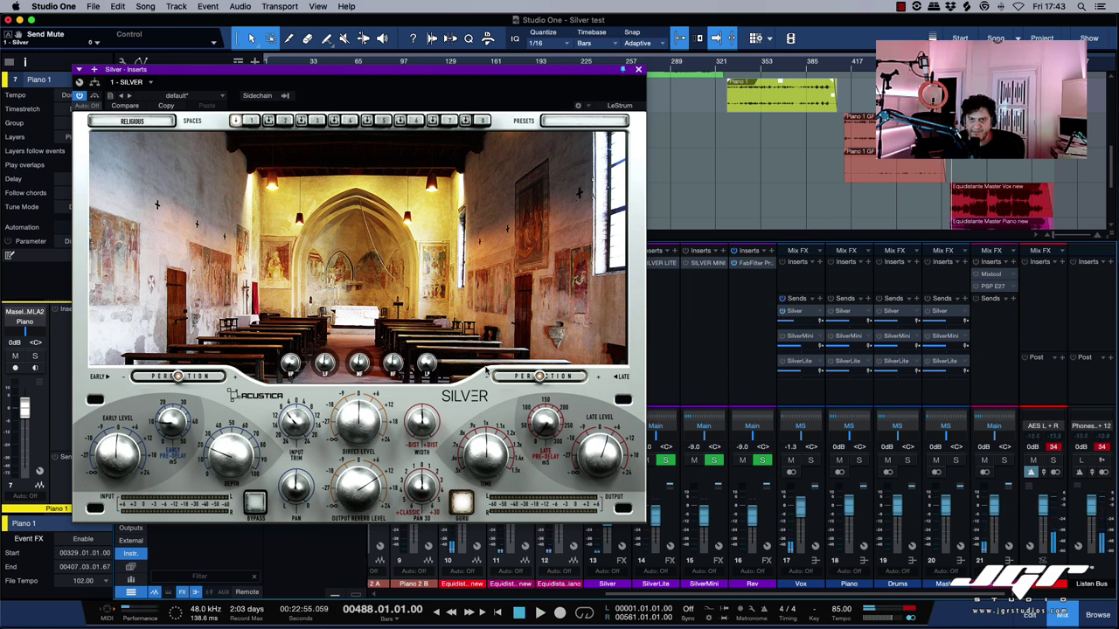
Step: Play the Equidistante clips from bar 488 through the church space, reposition the Silver window, and stop playback
key(space)
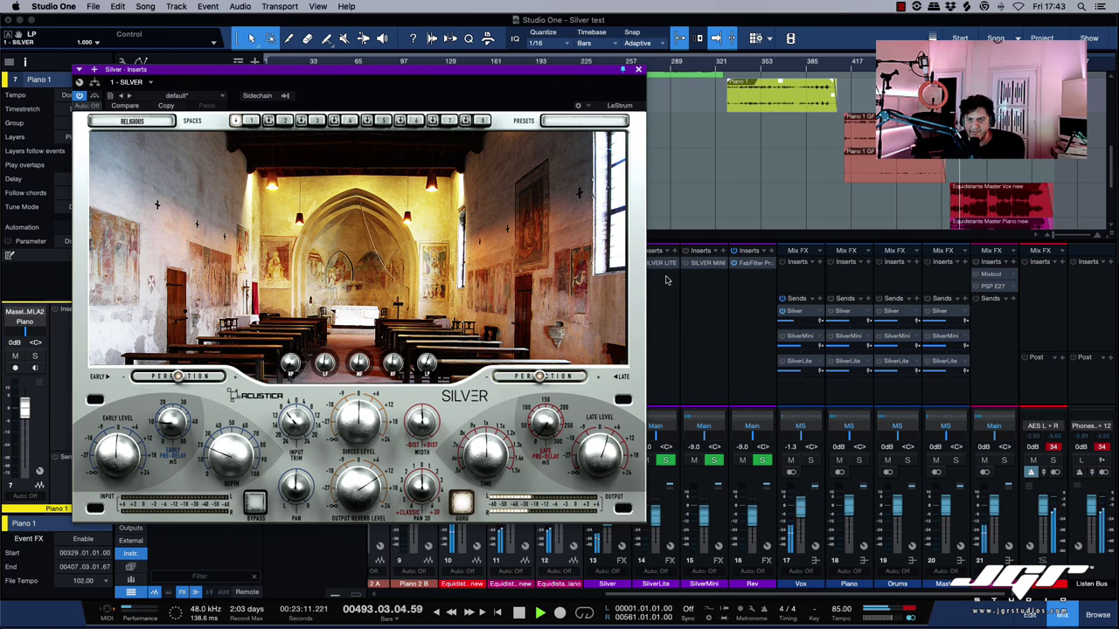
drag(627, 238, 577, 66)
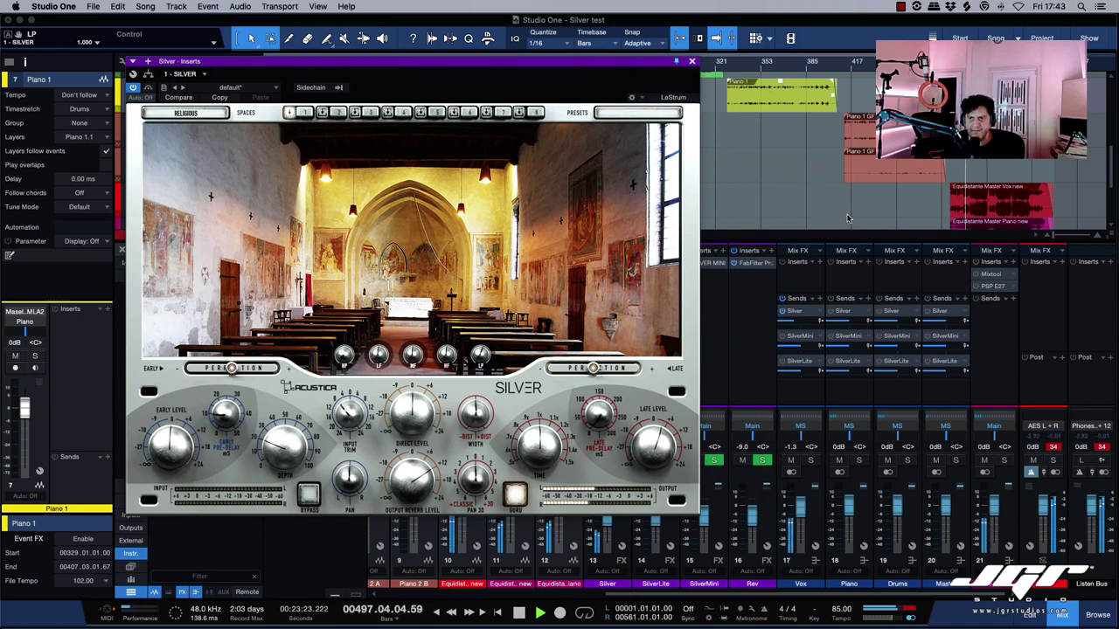
key(space)
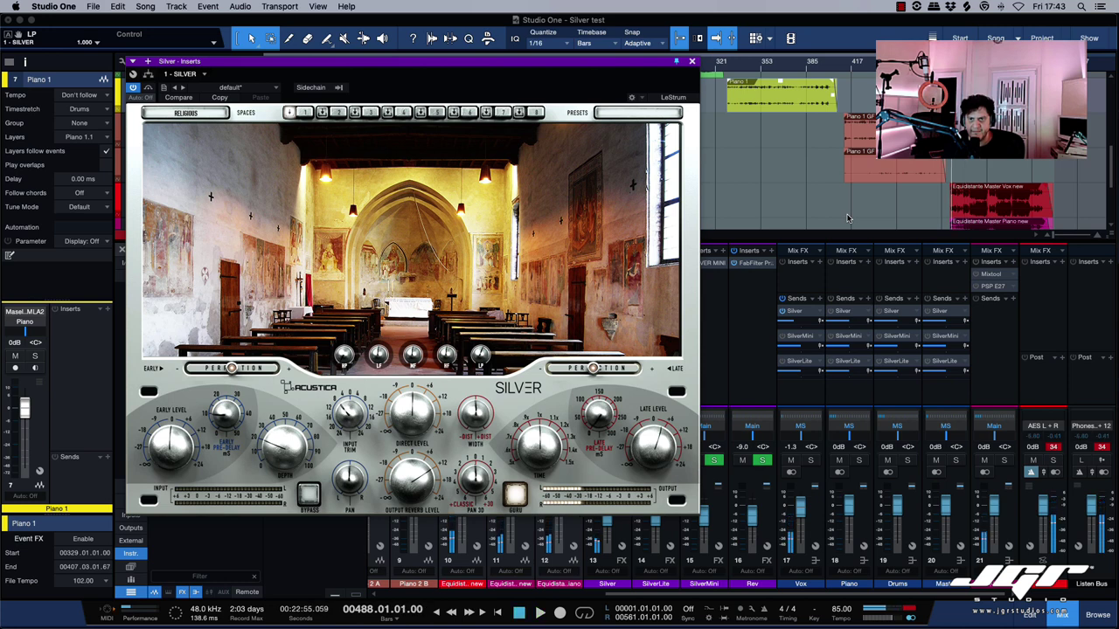
Step: Load the Studio and Scoring space Sonoria Studio (Far) in Silver and start playing the Equidistante clips from bar 488
click(186, 114)
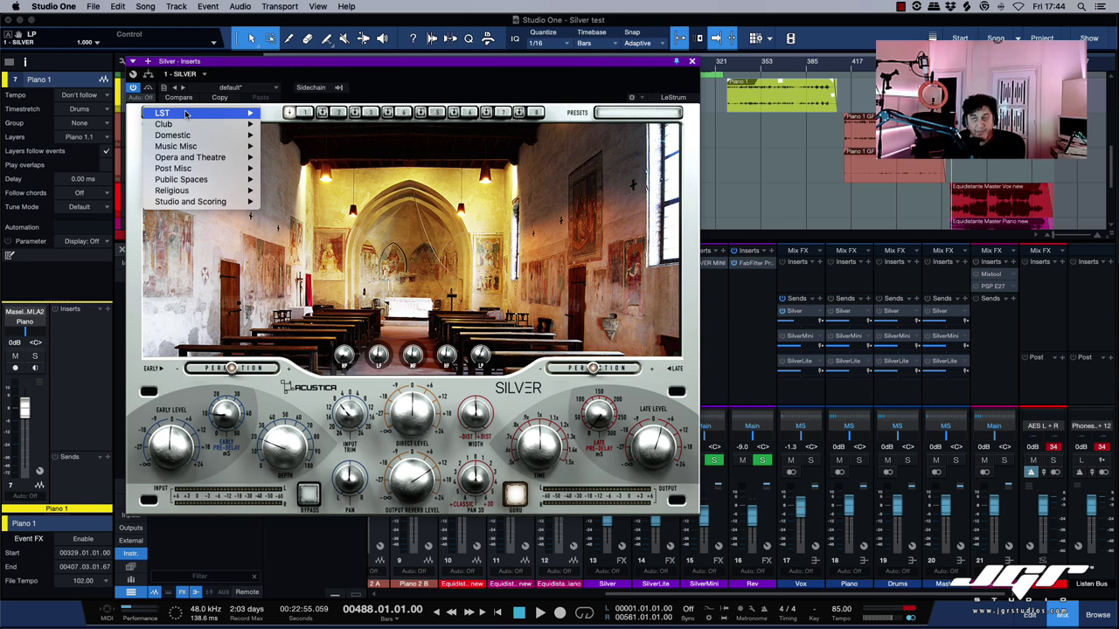
click(185, 113)
key(space)
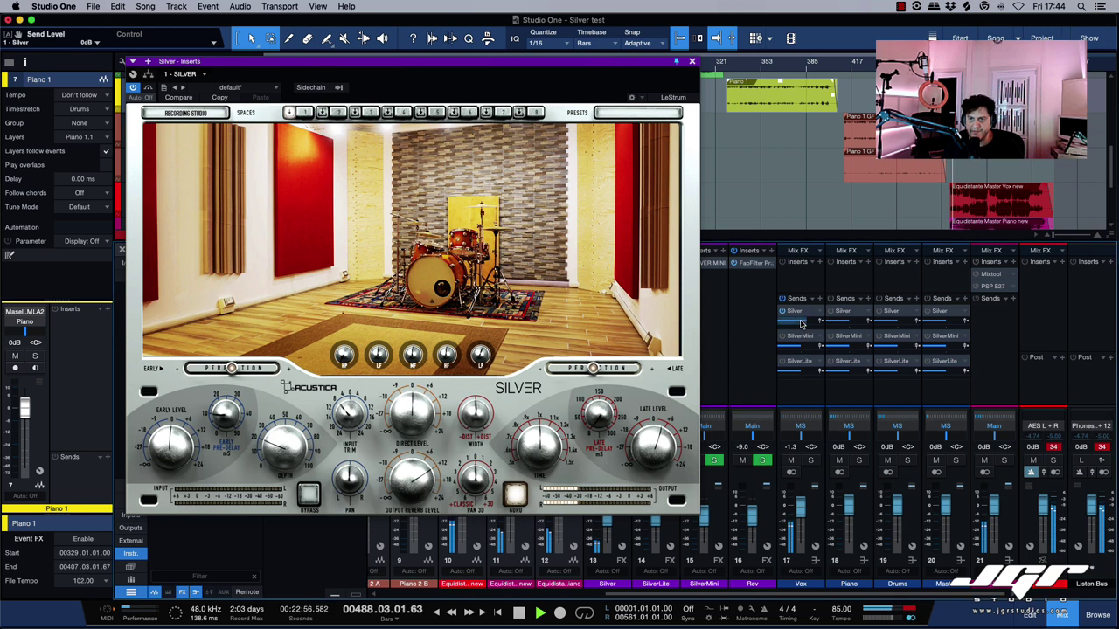
Step: Listen to the Vox channel soloed through the studio space, stopping playback and clearing the solo
click(811, 461)
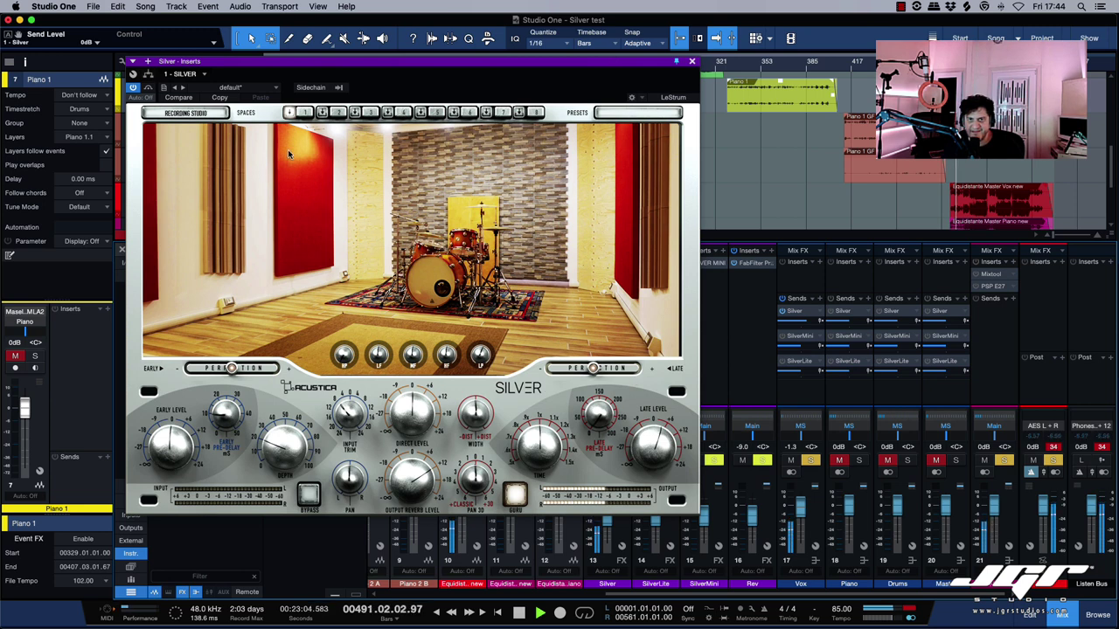
key(space)
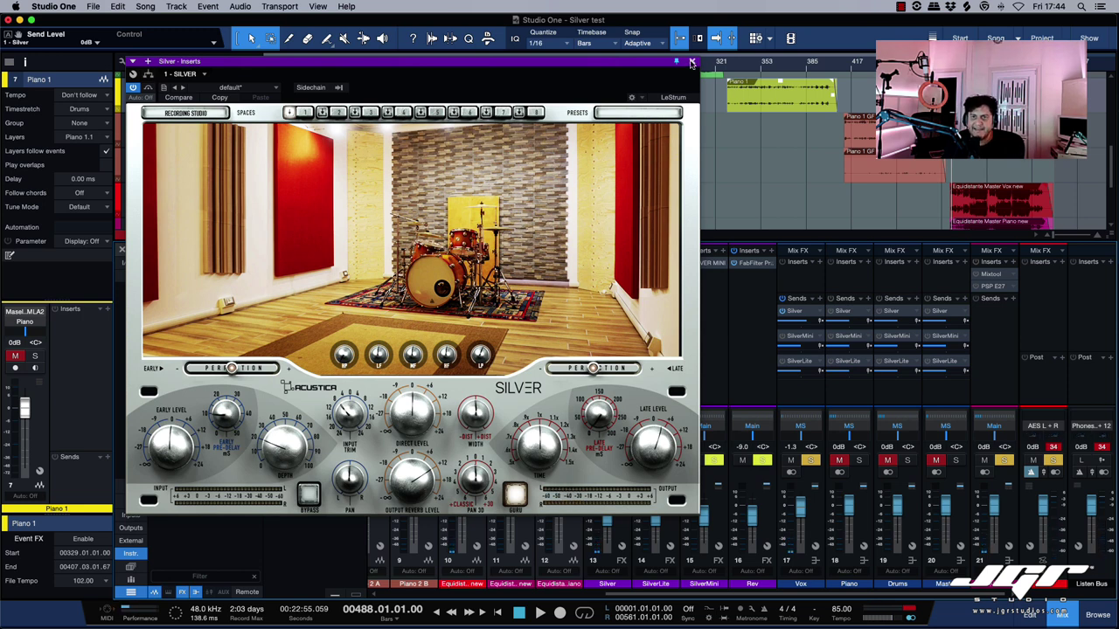
click(1052, 459)
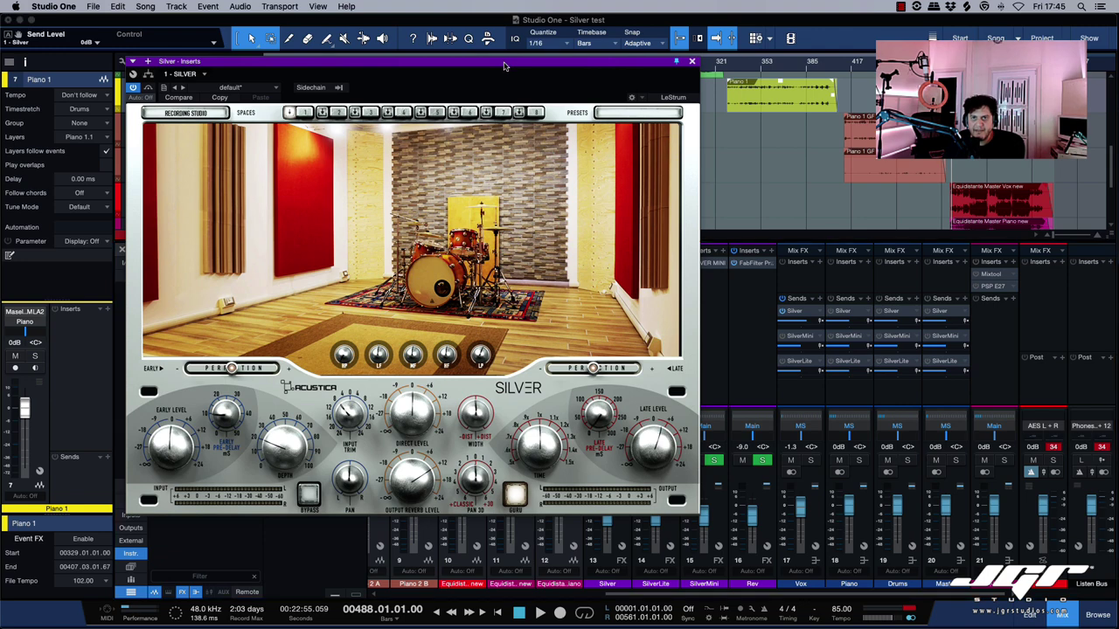
Step: Move the Silver window to uncover the arrangement and place the playhead at the start of the 07 Clemente Base clip
drag(504, 64, 585, 163)
scroll(574, 122, up, 2)
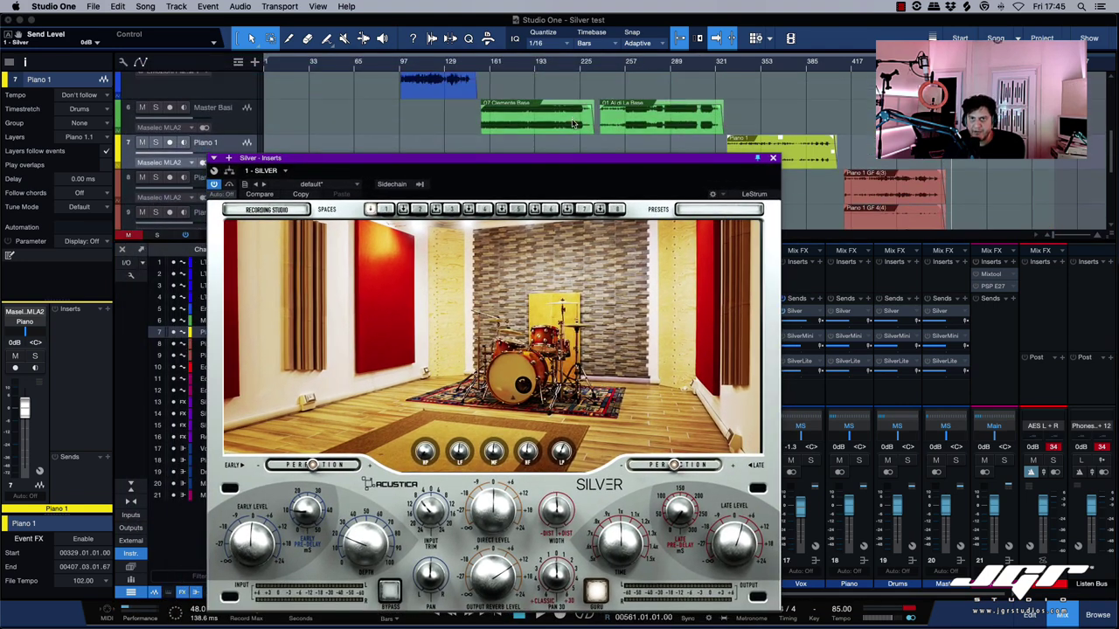
click(481, 66)
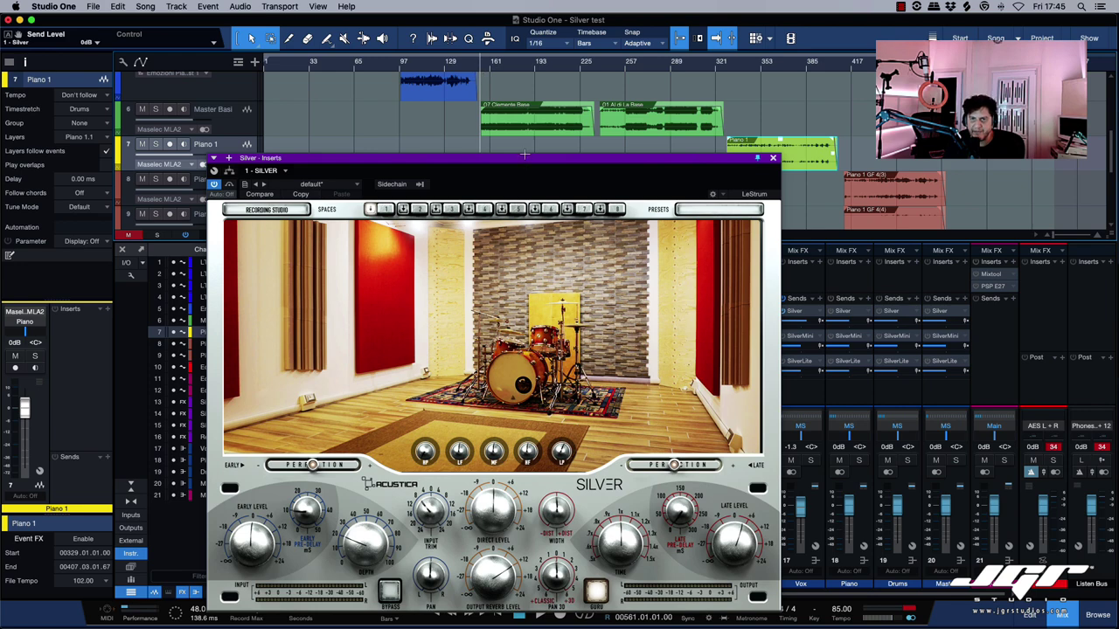
drag(526, 162, 688, 88)
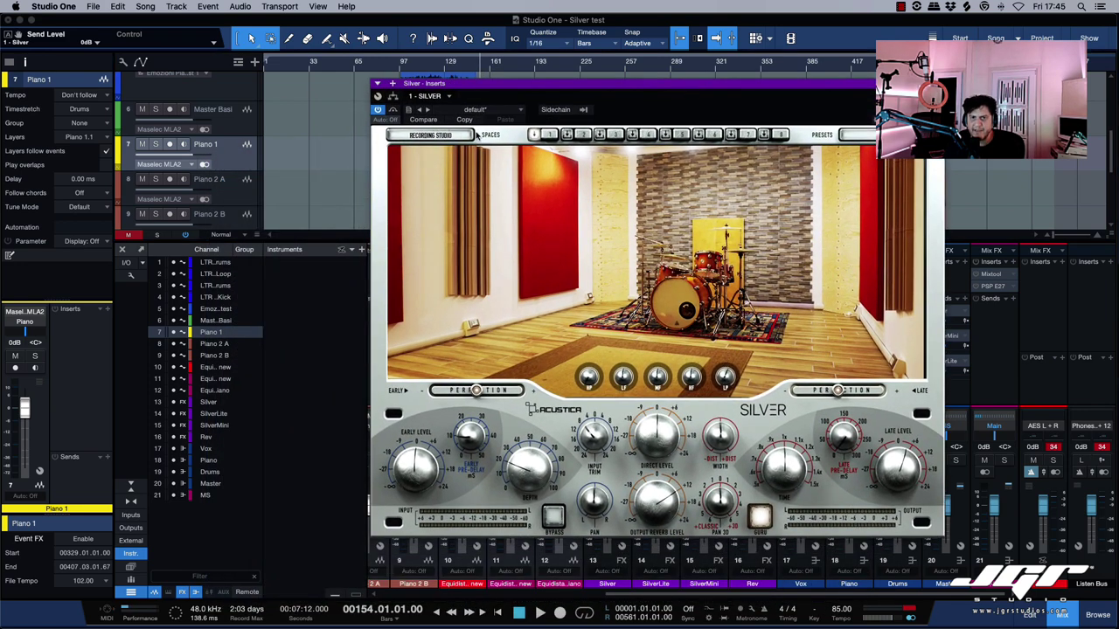
Step: Load the Post Misc space Warehouse Large (Far) in Silver
click(431, 137)
mouse_move(434, 138)
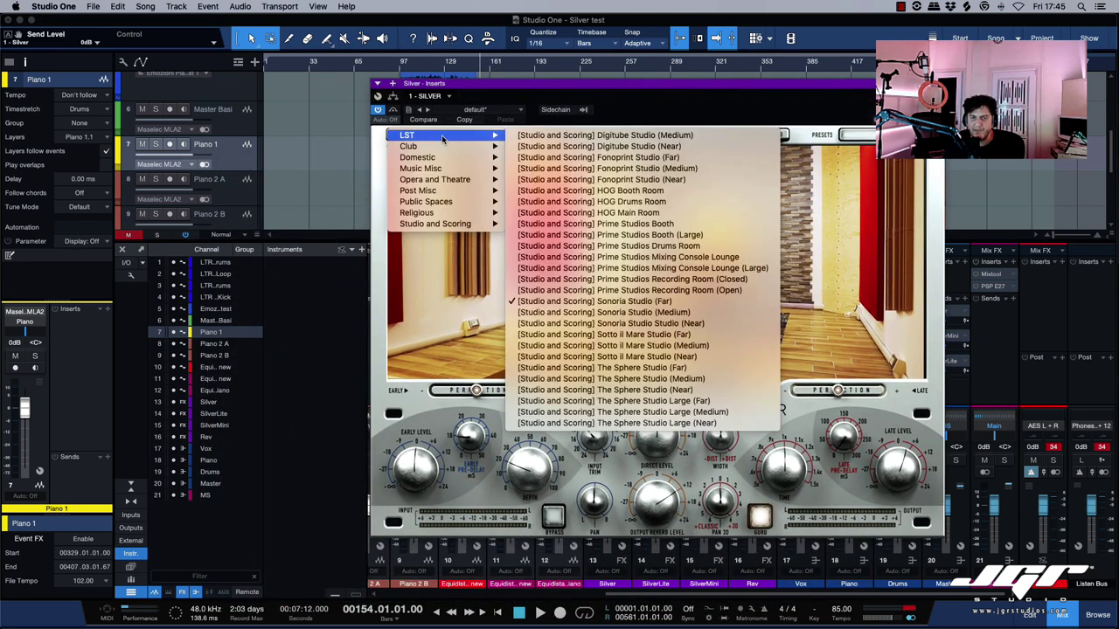
mouse_move(449, 214)
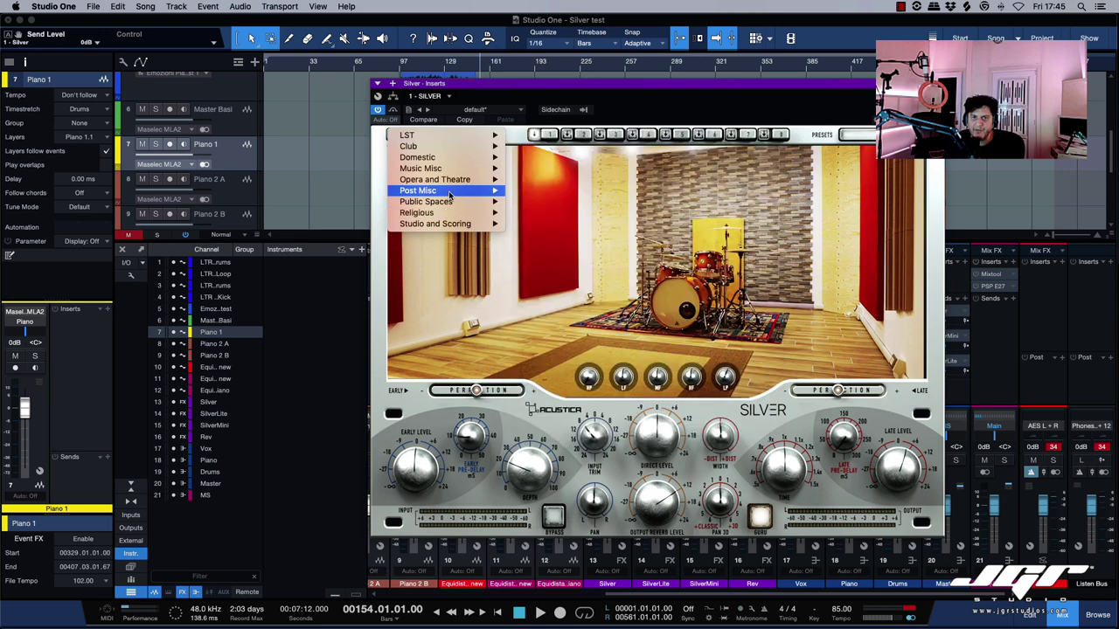
mouse_move(449, 192)
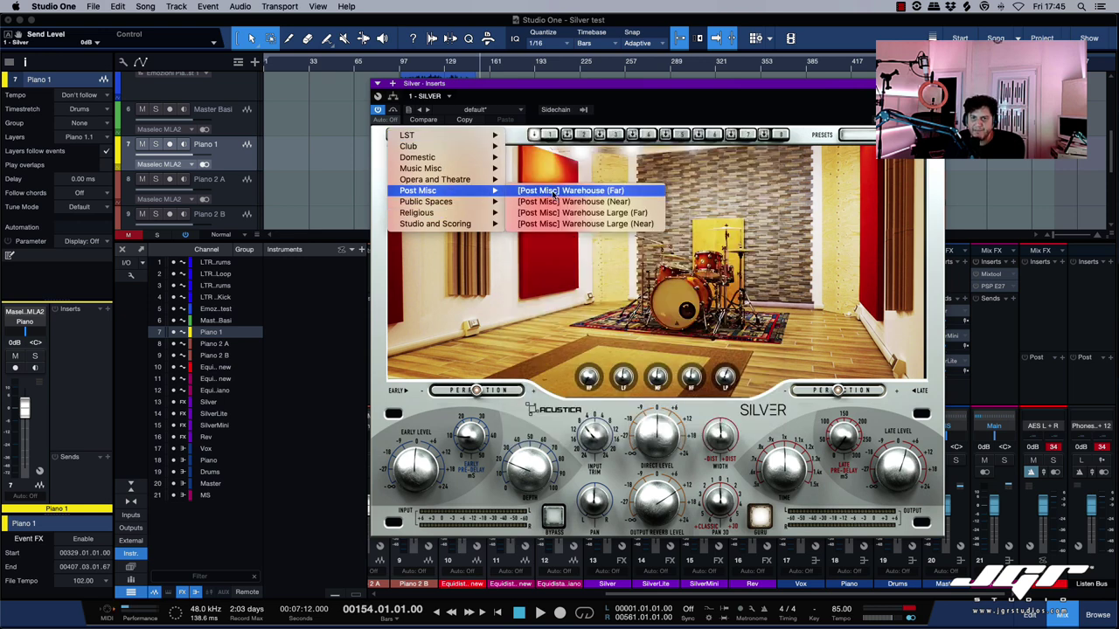
click(577, 212)
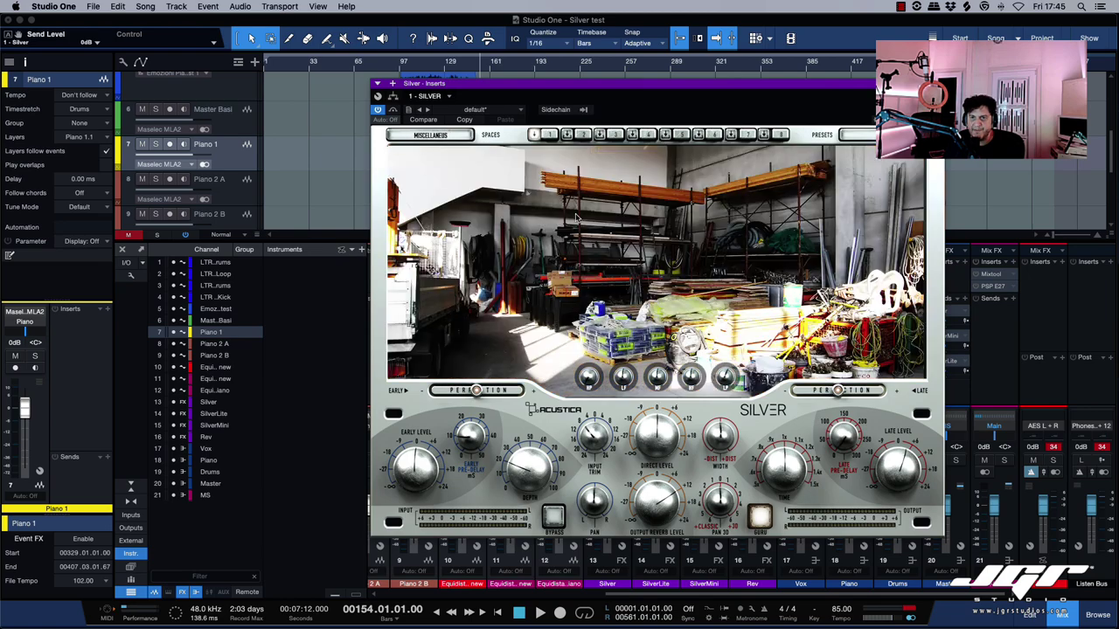
Step: Activate the Master channel's Silver send and play the 07 Clemente Base clip through the warehouse space
drag(631, 87, 347, 98)
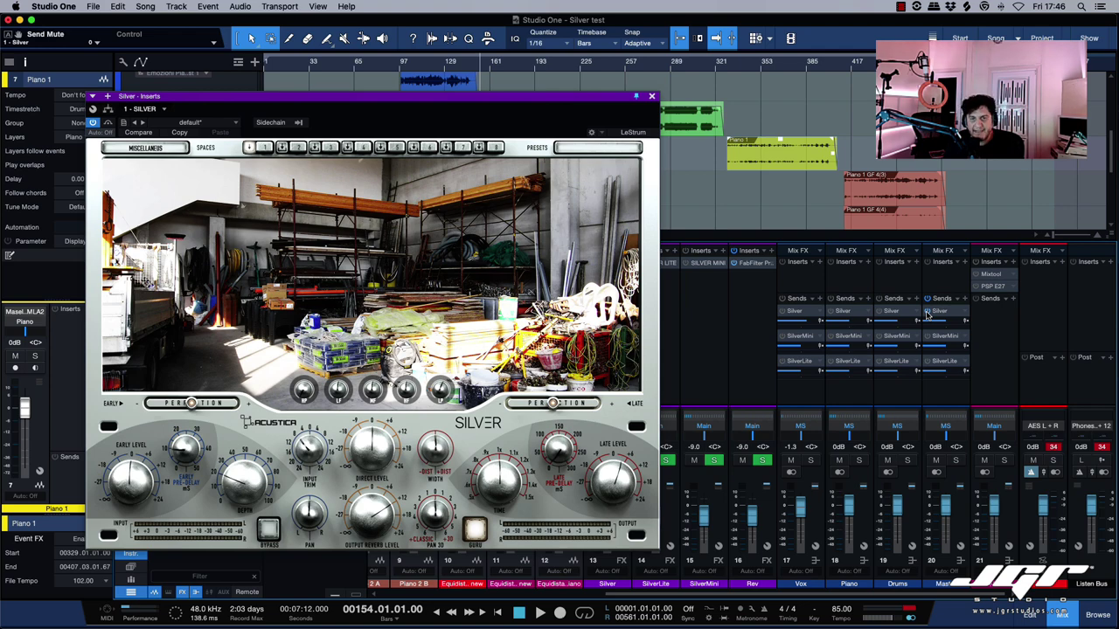
drag(594, 103, 632, 157)
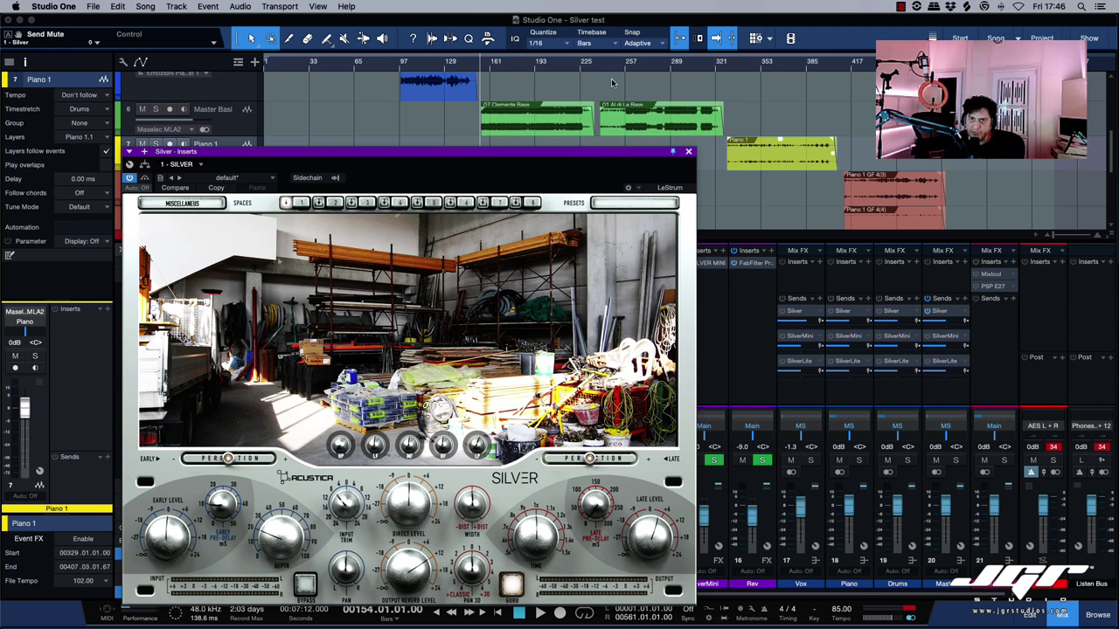
scroll(515, 112, up, 3)
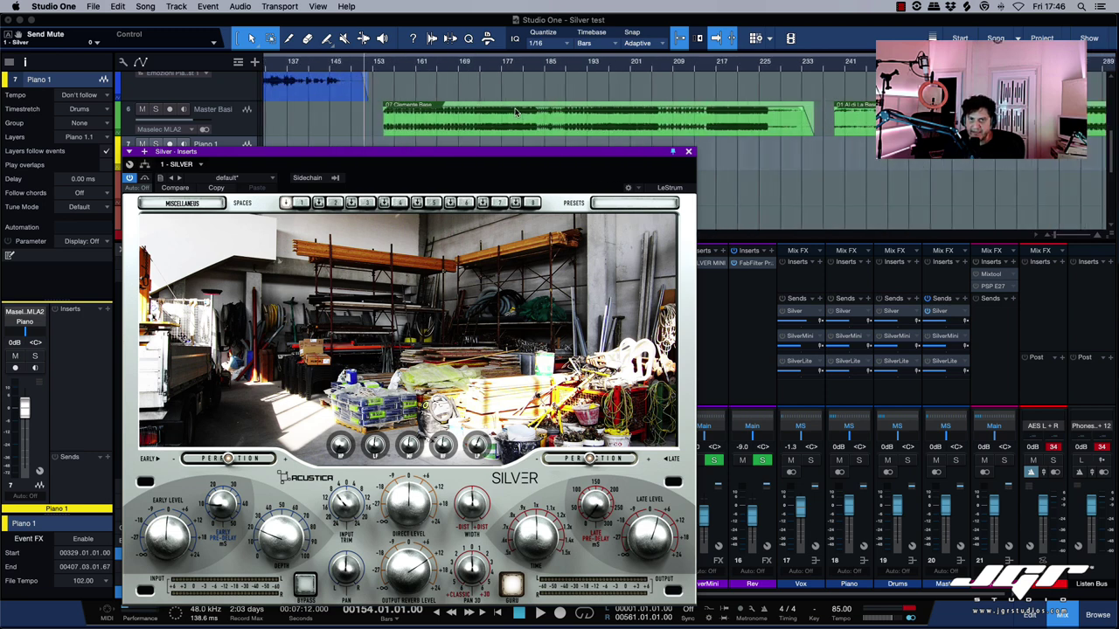
scroll(516, 112, up, 2)
key(space)
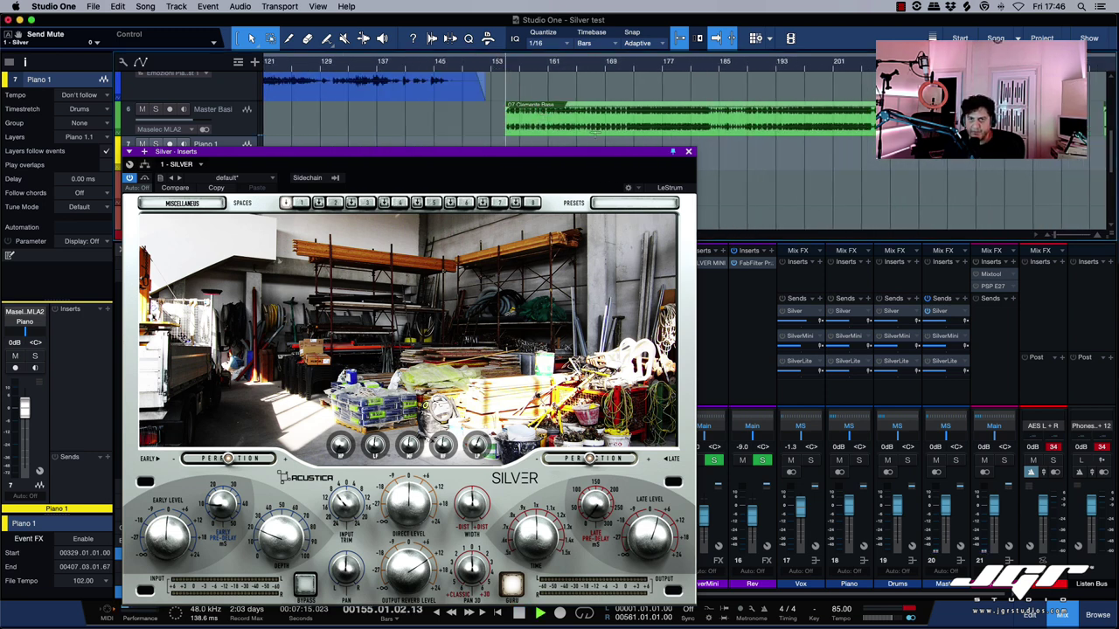
Step: Compare the Clemente Base clip with Silver bypassed and active, leaving the reverb active
drag(609, 156, 606, 48)
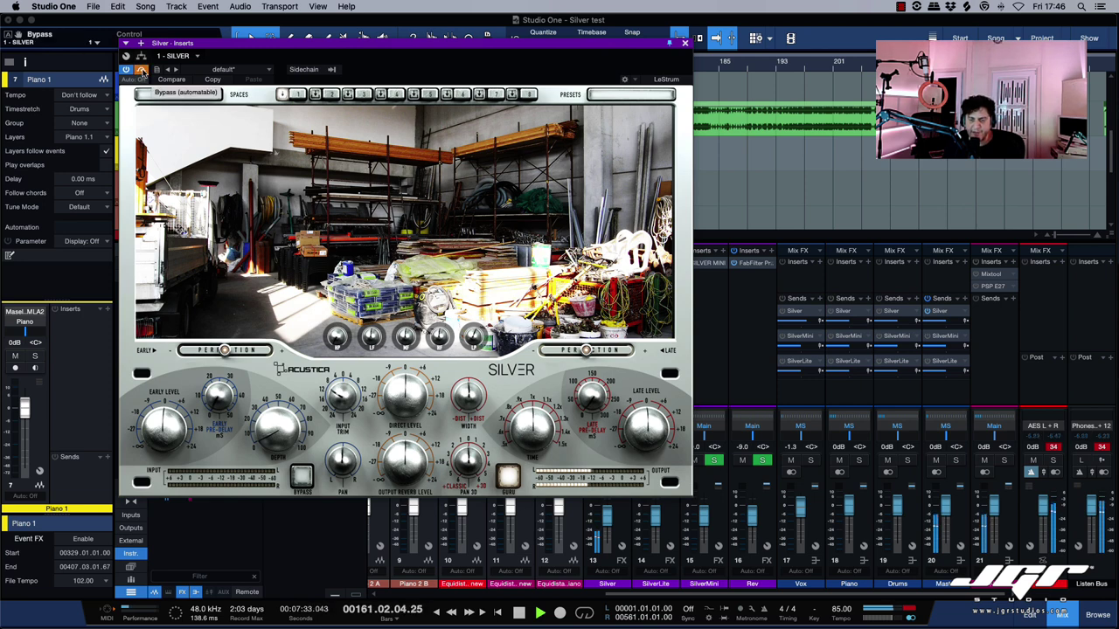
click(142, 70)
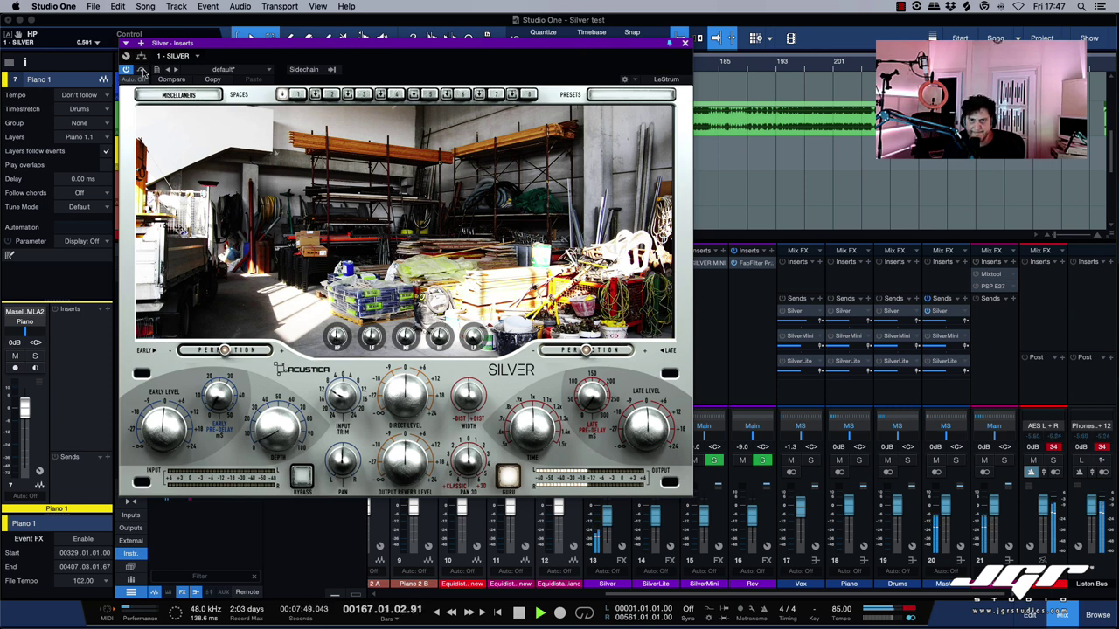
click(141, 70)
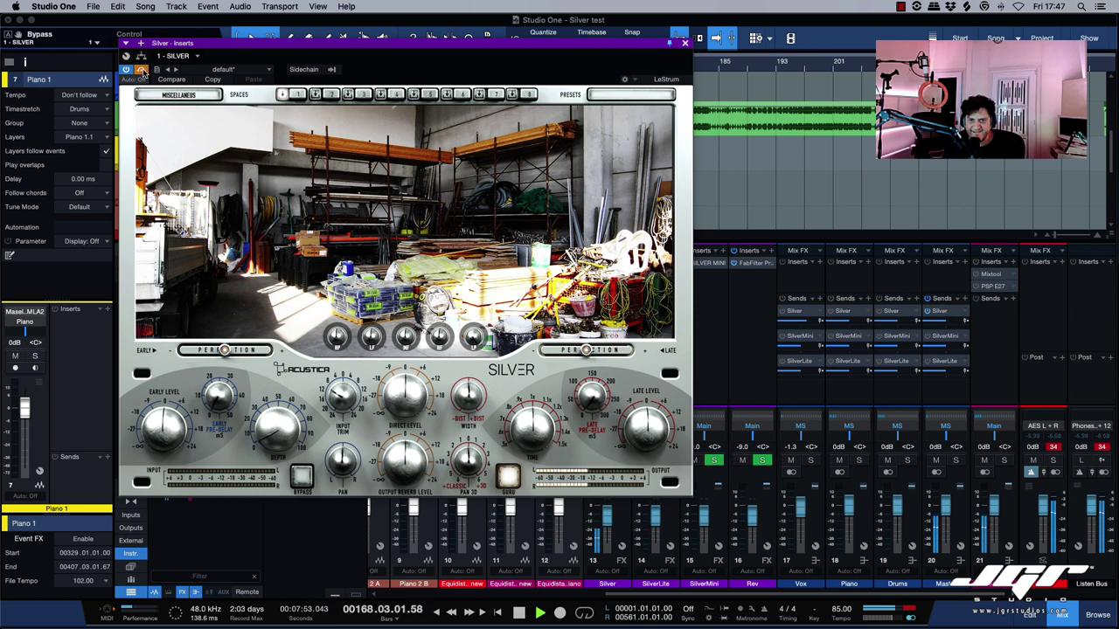
click(141, 70)
drag(234, 46, 233, 53)
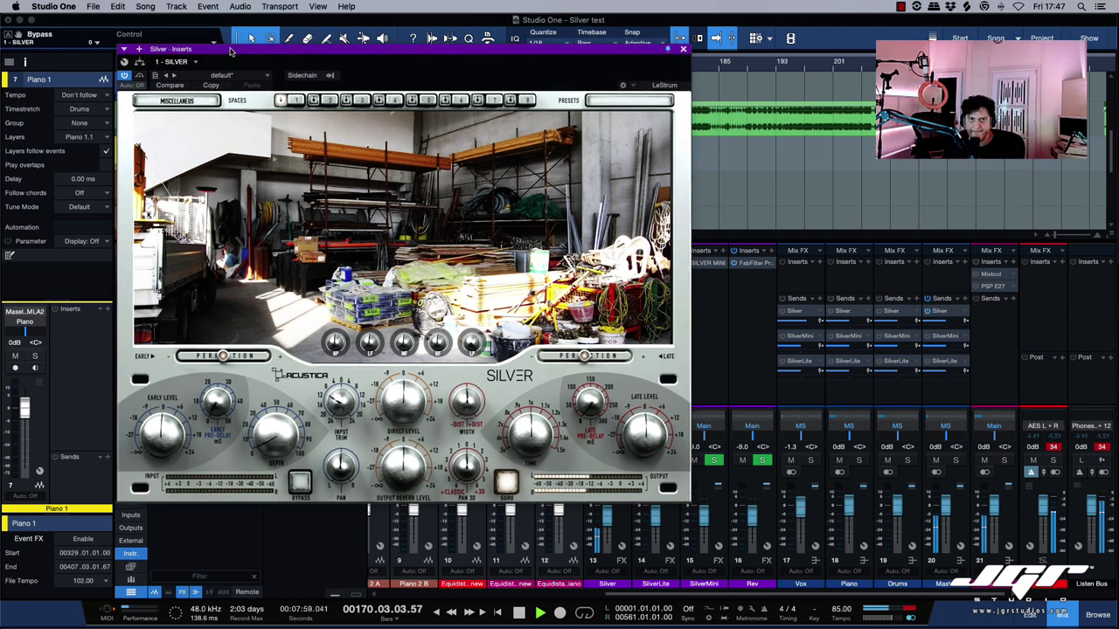
Step: Load the Music Misc space The Shelter Lobby (Far) during playback
click(182, 103)
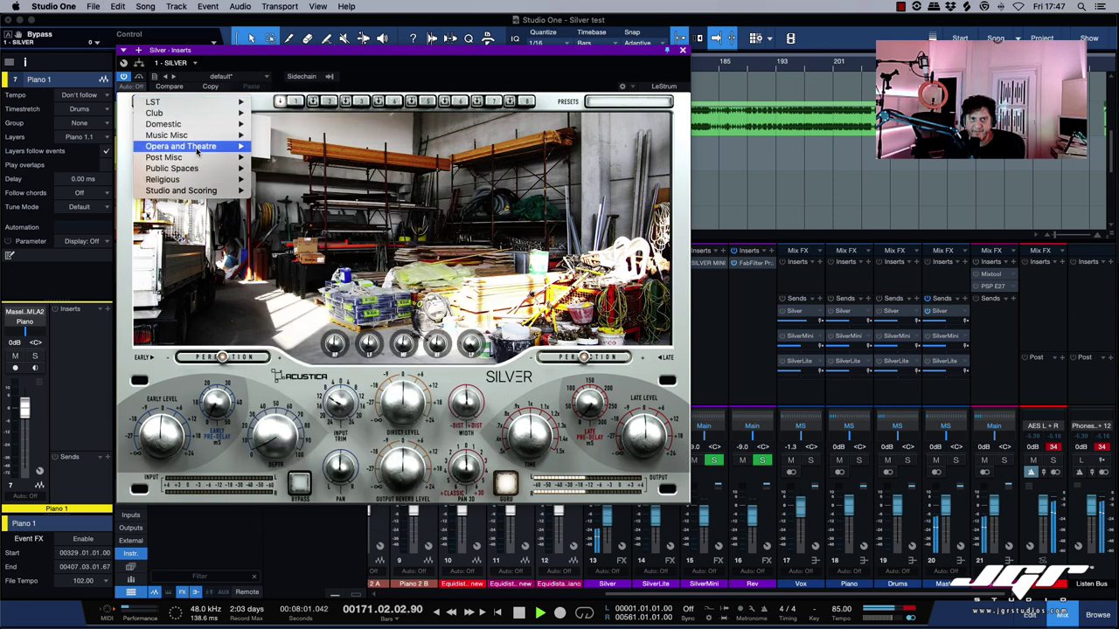
mouse_move(200, 134)
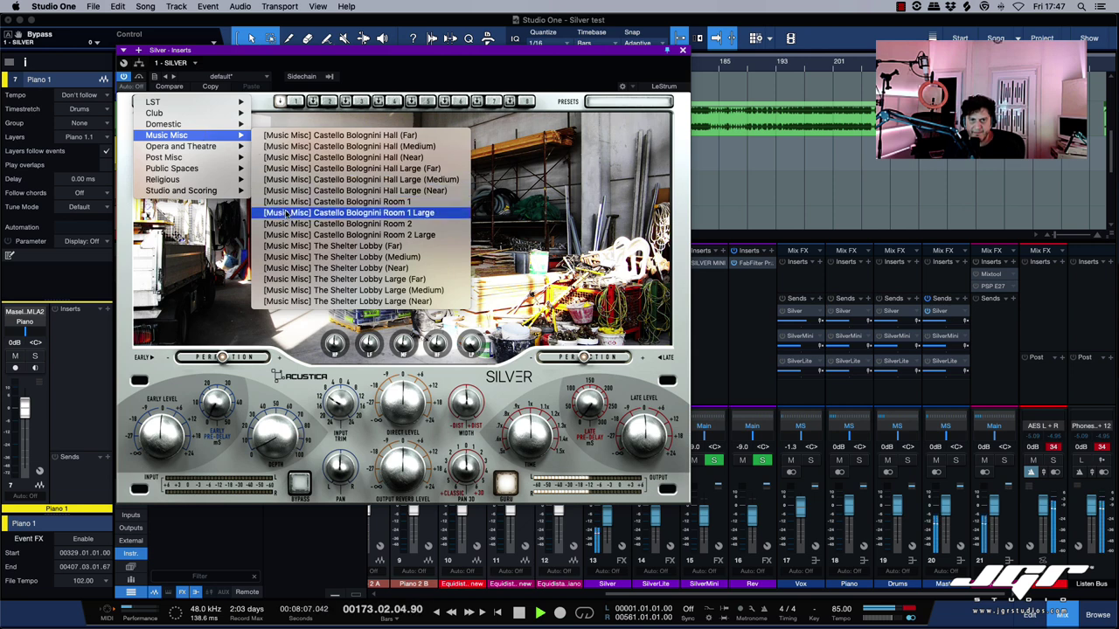
click(317, 247)
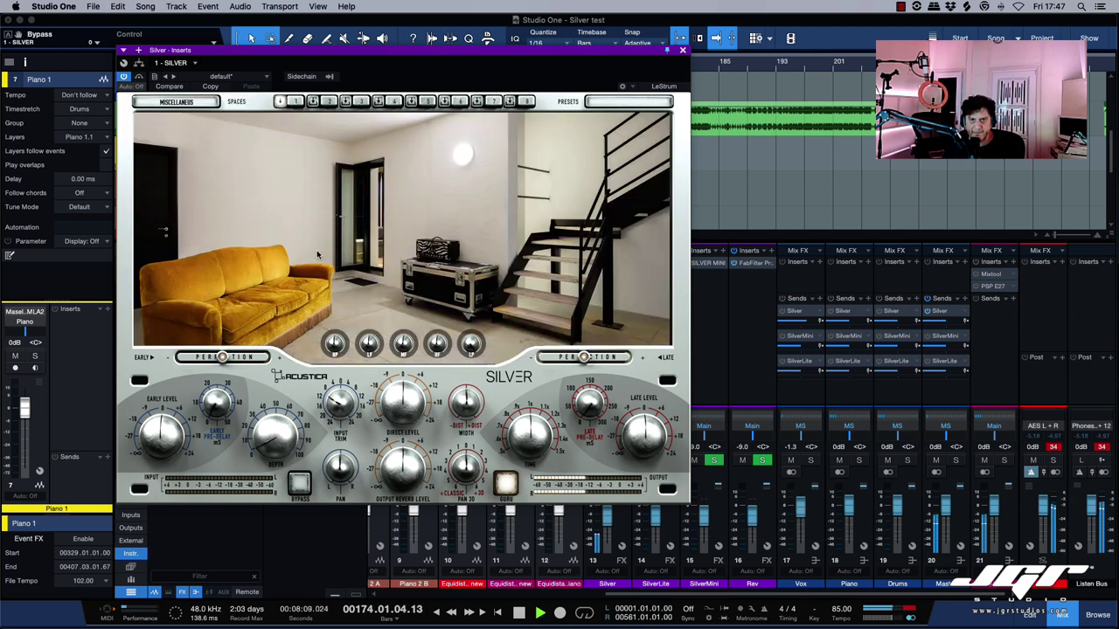
Step: Load the Club space Jamming (Far) in Silver while the clip keeps playing
click(172, 101)
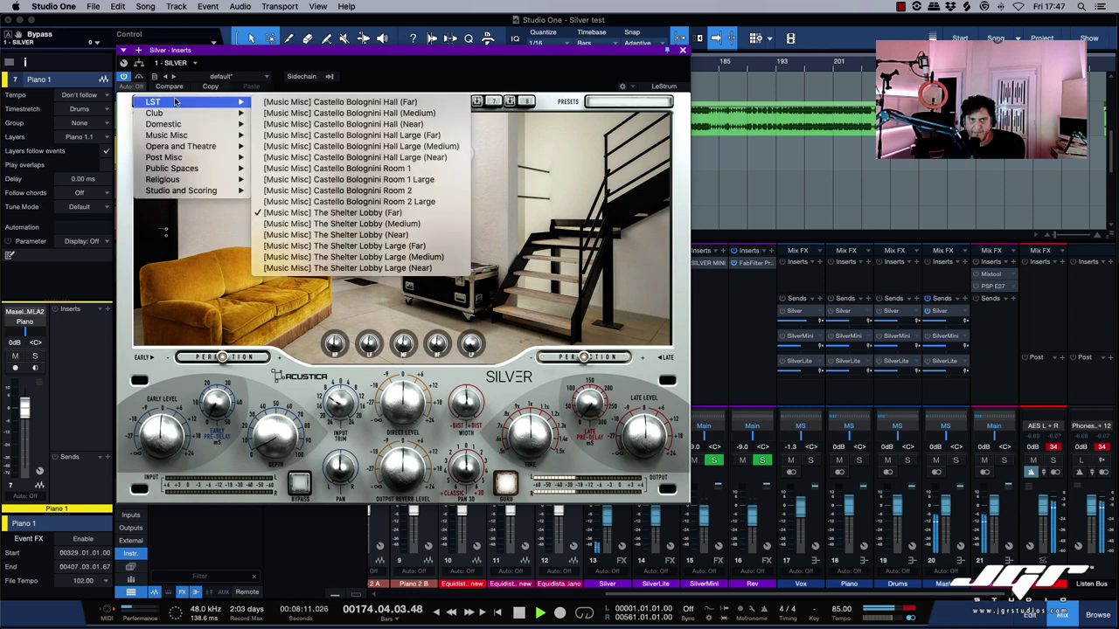
mouse_move(179, 116)
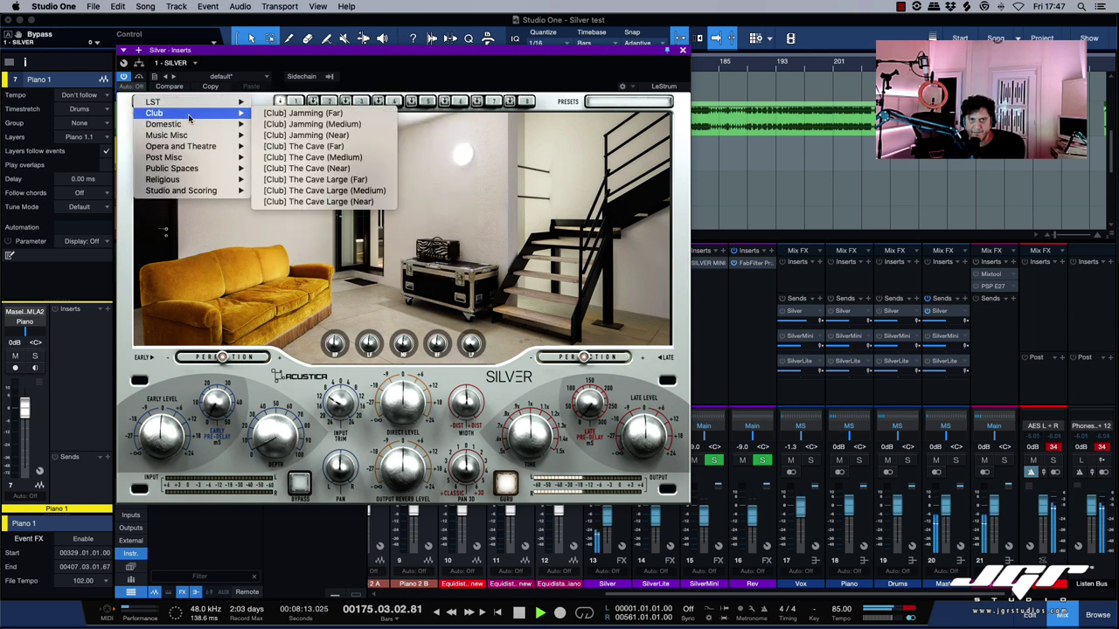
click(301, 113)
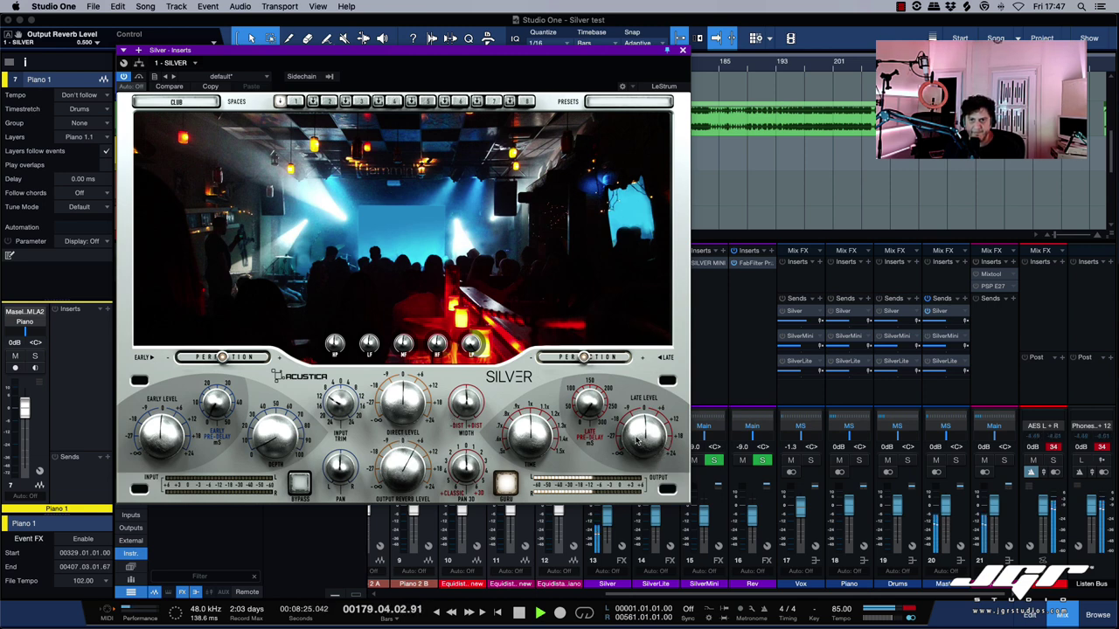
Step: Raise the late and early Perfection sliders to their maximum and stop playback
drag(584, 359, 625, 358)
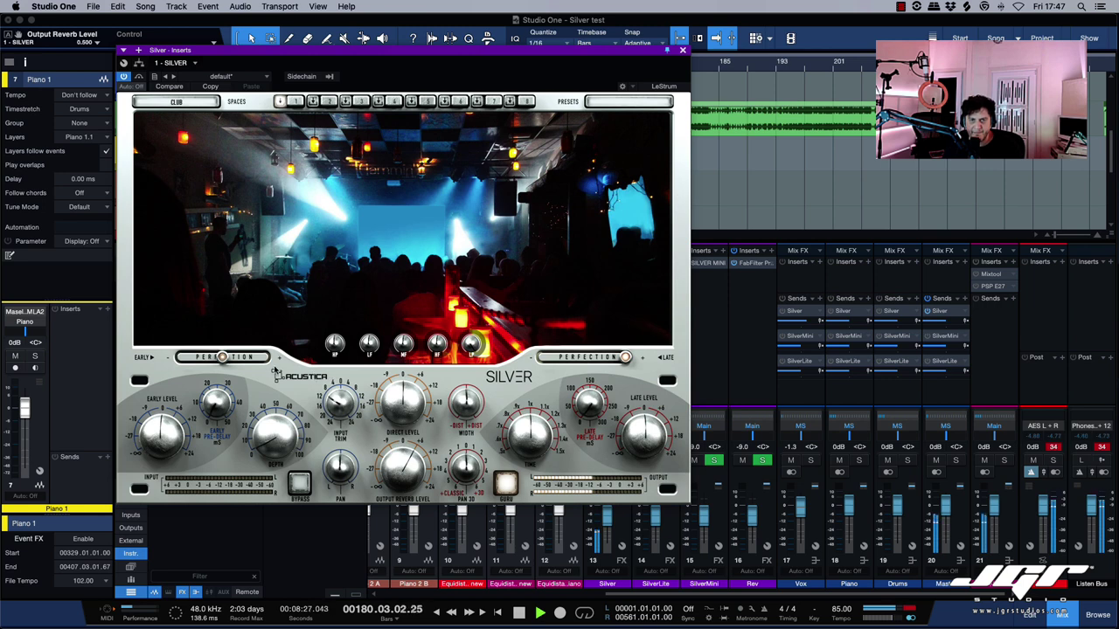
drag(225, 359, 263, 357)
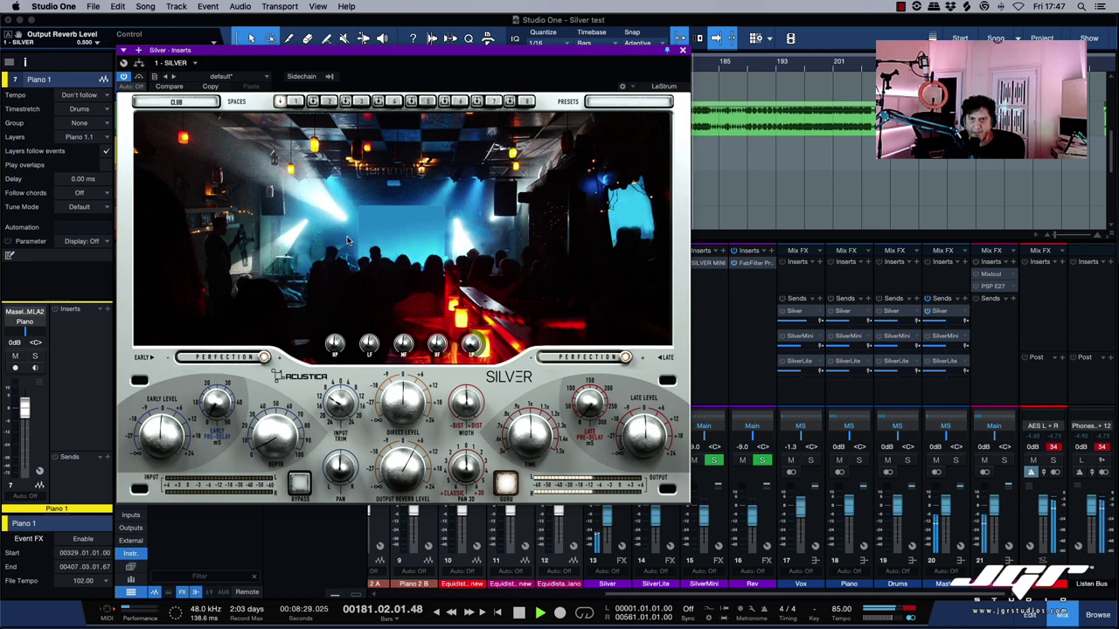
key(space)
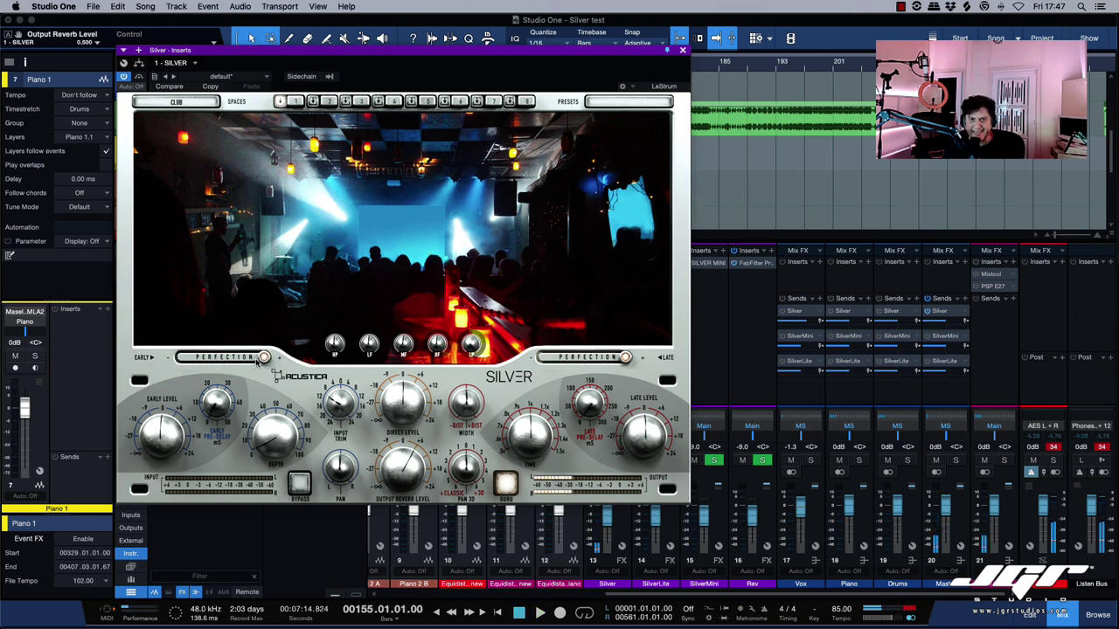
Step: Play a short passage of the Clemente Base clip from bar 197 with Silver bypassed
key(shift+n)
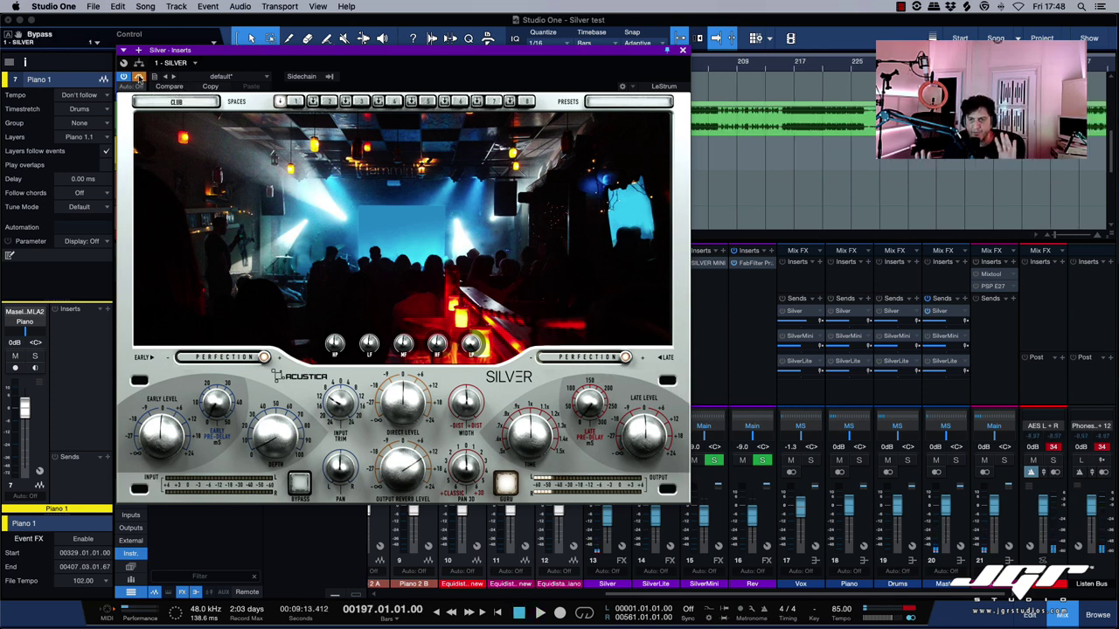
key(space)
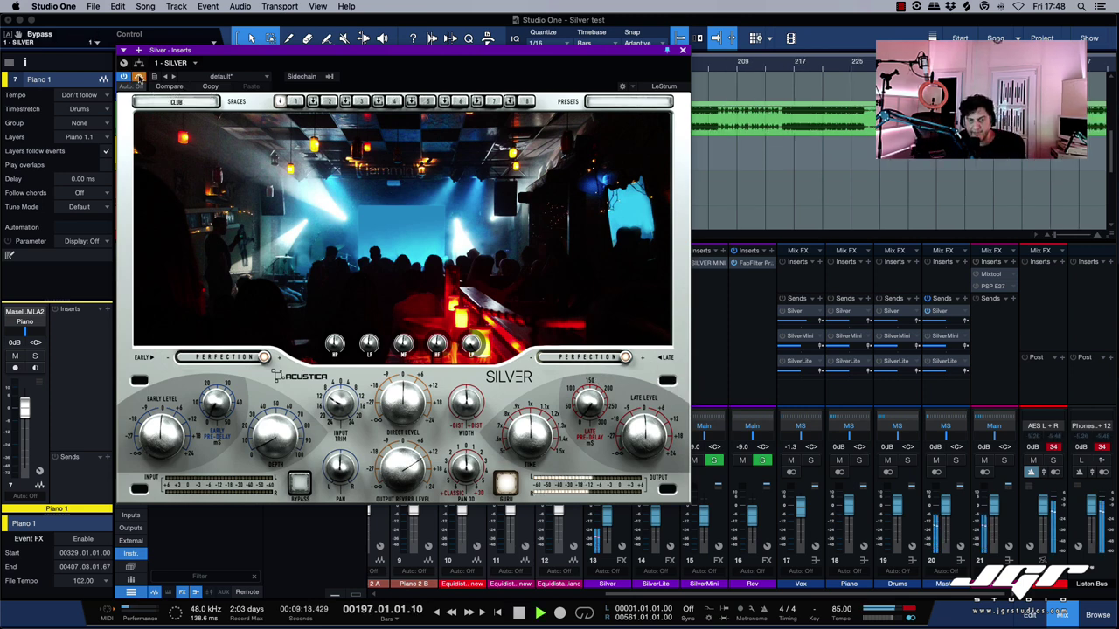
key(space)
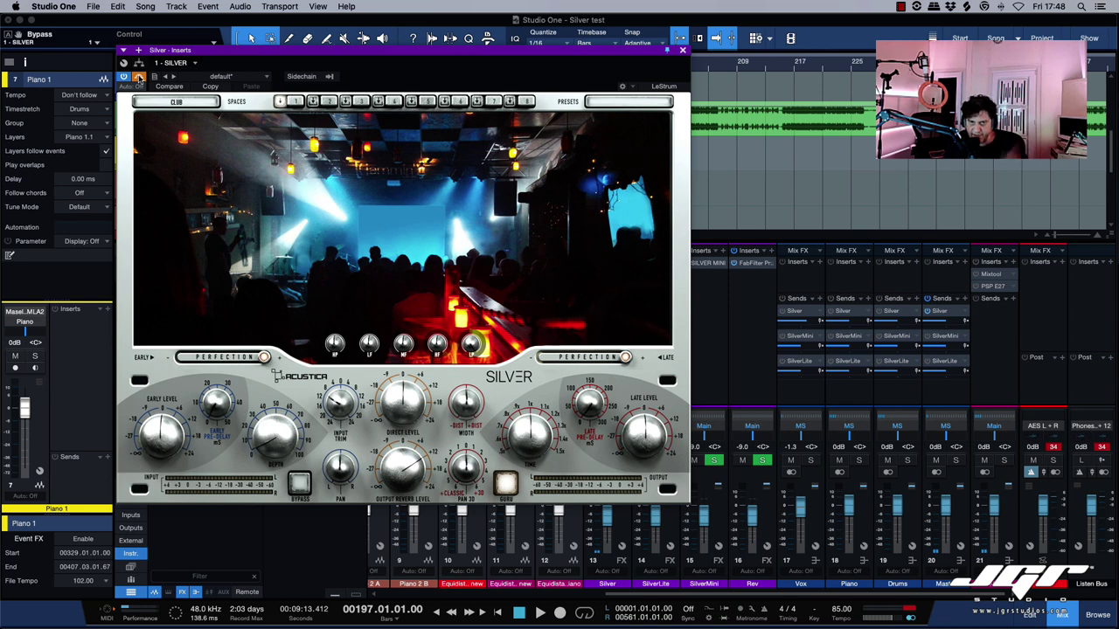
Step: Replay the passage from bar 197 with Silver active and reset the clip indicators on the AES L + R and Phones outputs
key(space)
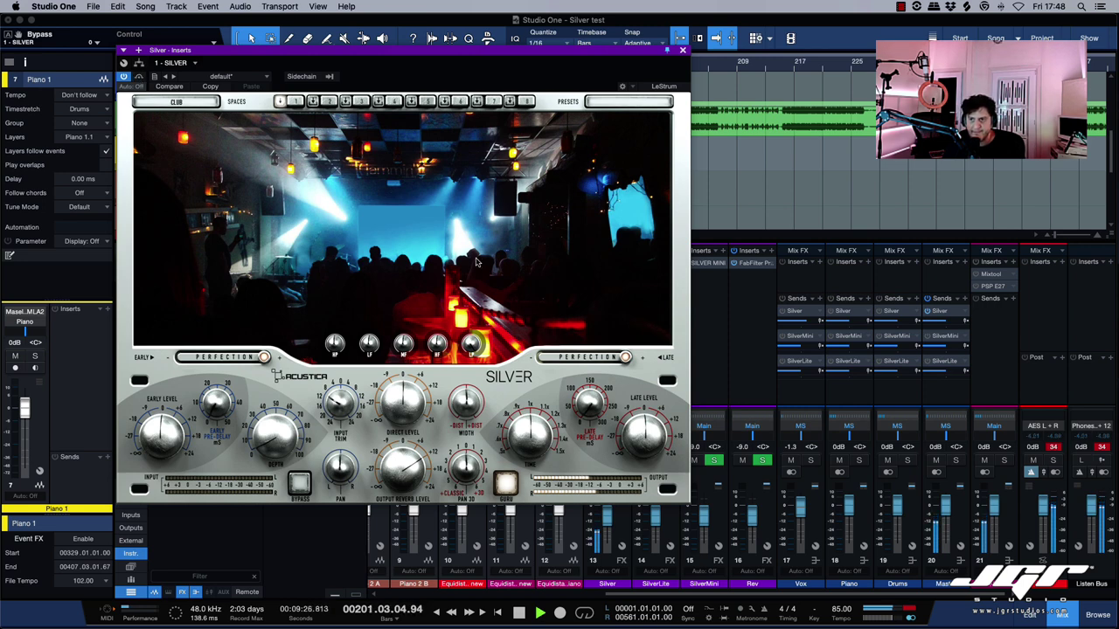
click(1054, 446)
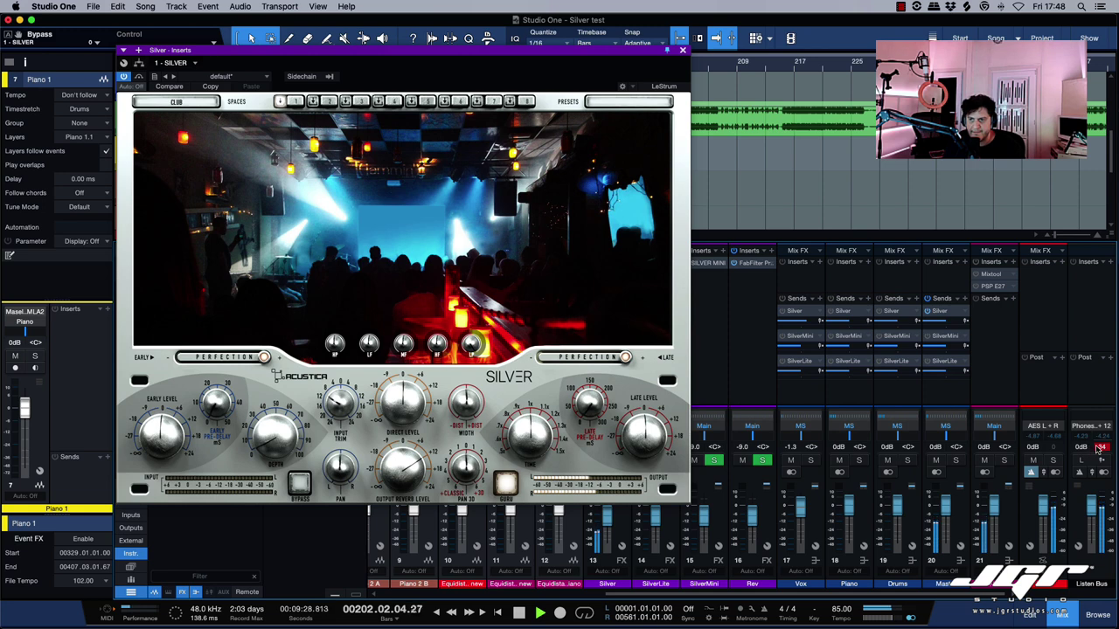
click(1099, 448)
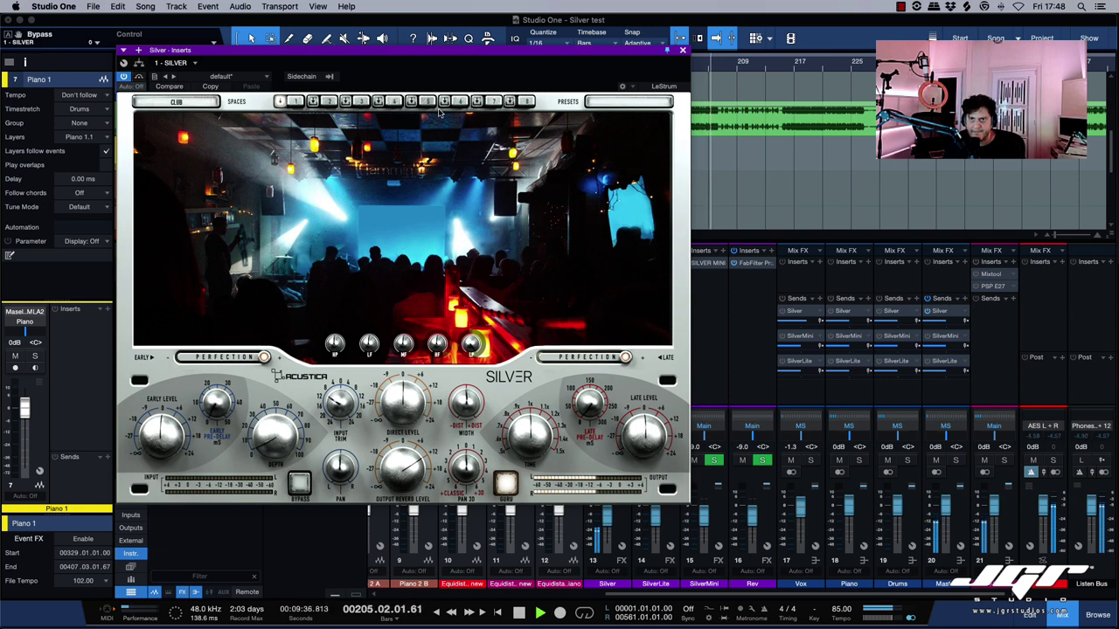
Step: Play the Master Basi clip around bar 257, comparing Silver bypassed and active
click(730, 38)
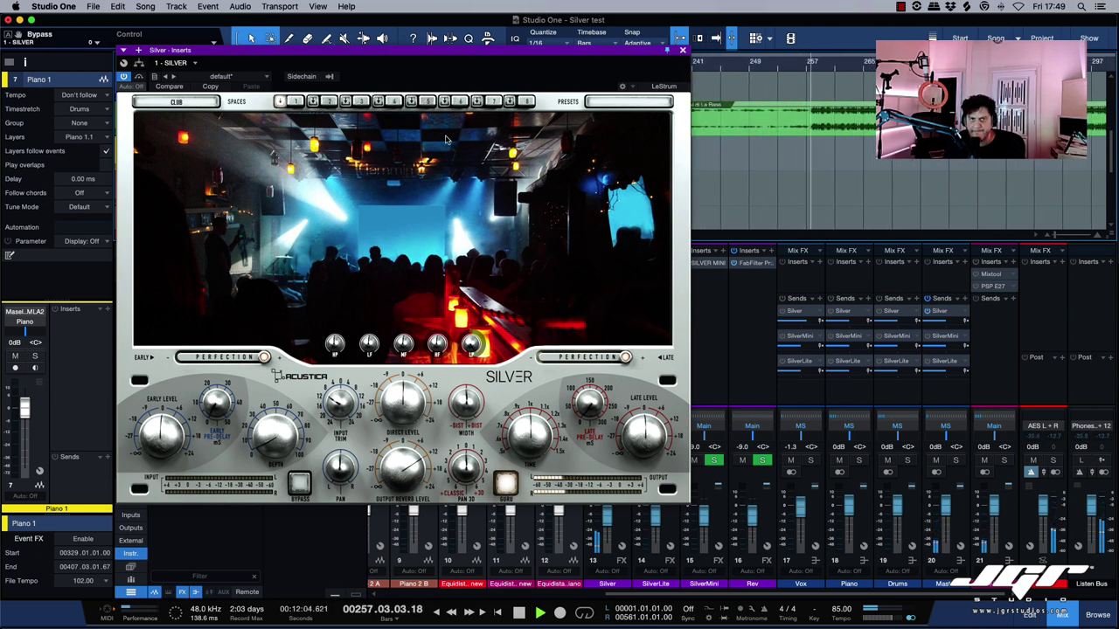
click(138, 78)
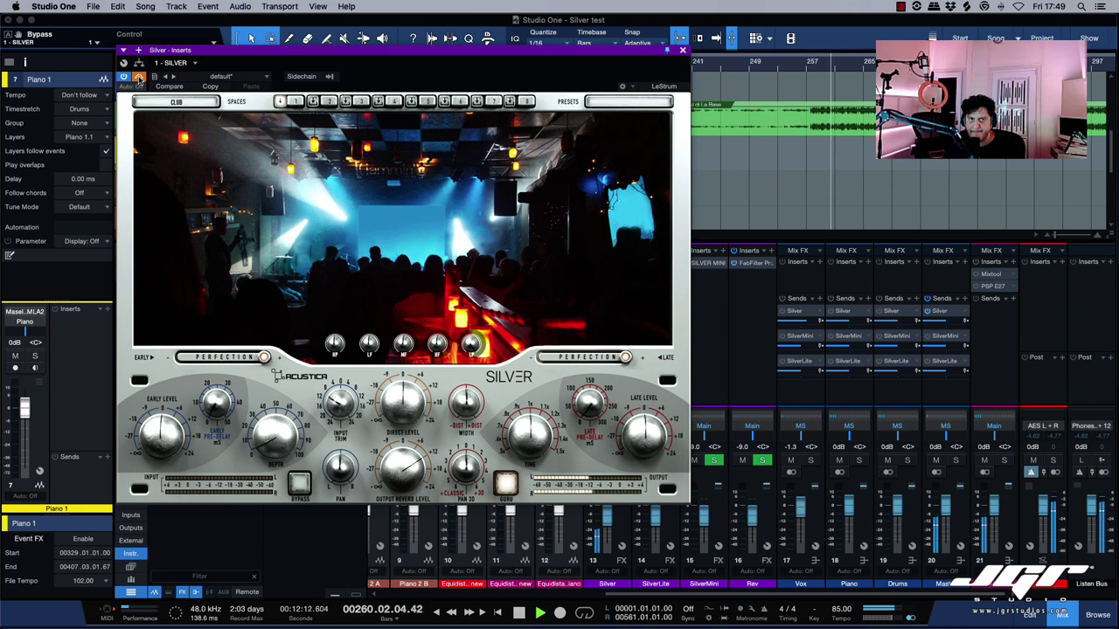
click(139, 78)
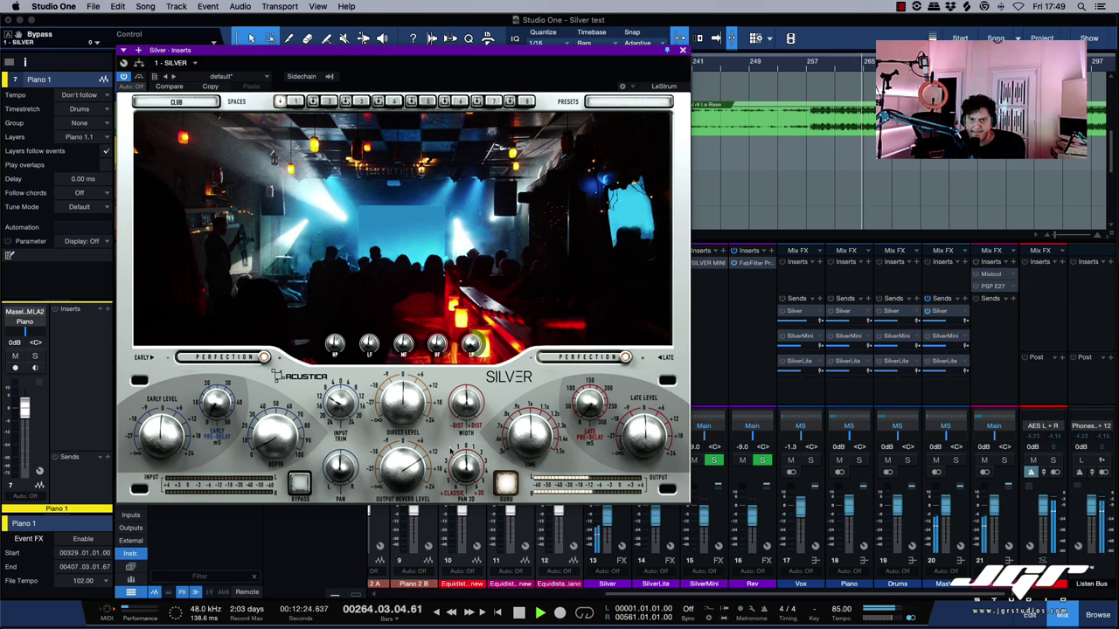
Step: Load the Club space The Cave in Silver while the clip keeps playing
click(175, 101)
mouse_move(199, 180)
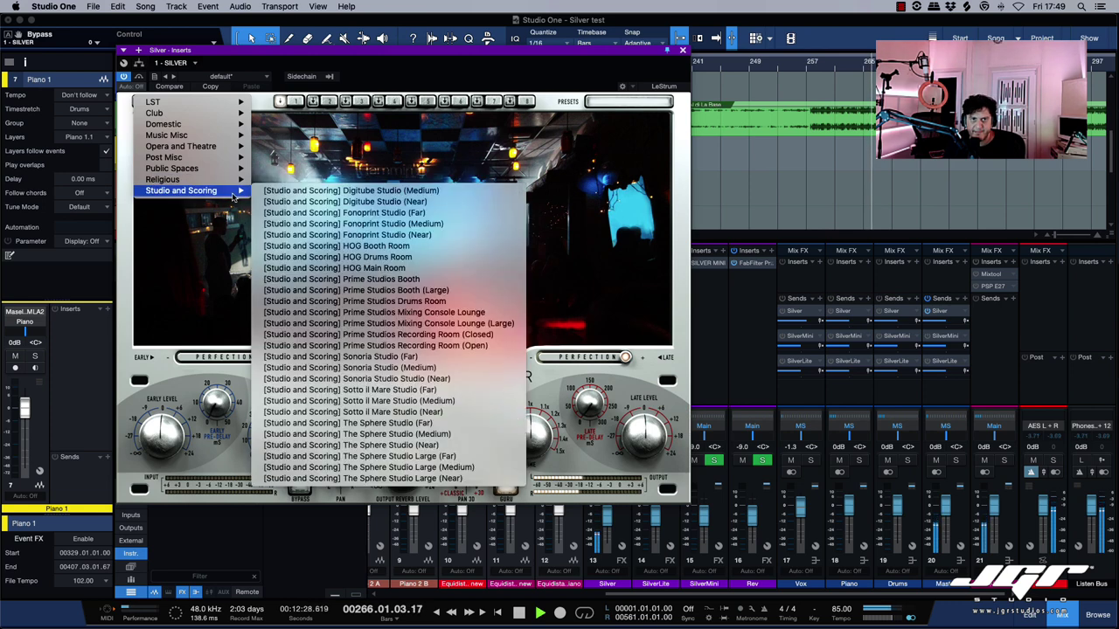
mouse_move(225, 151)
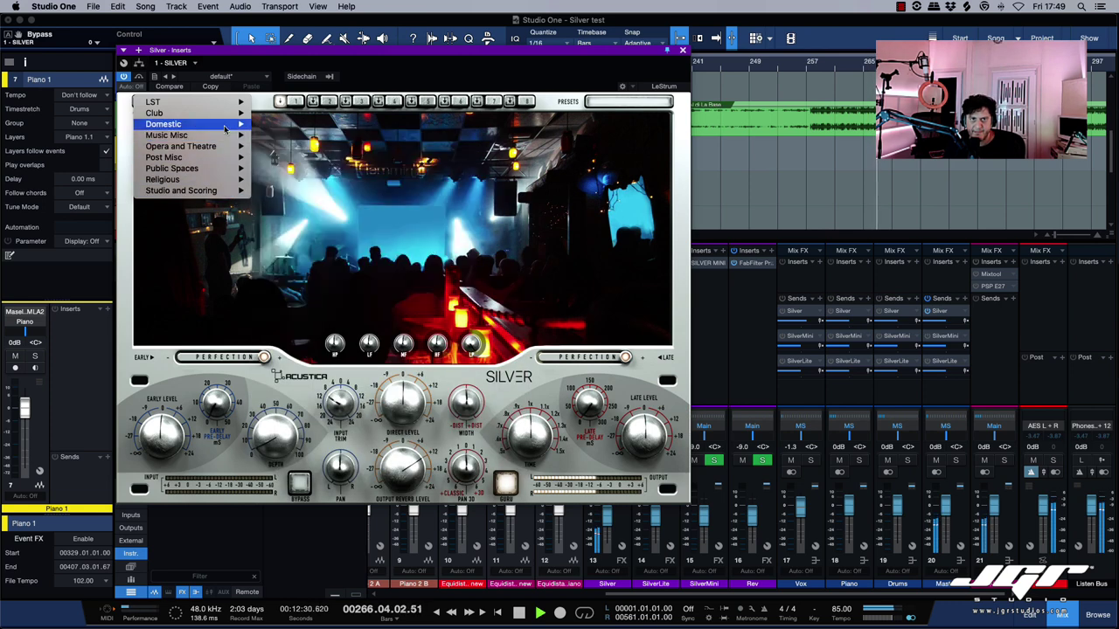
mouse_move(226, 114)
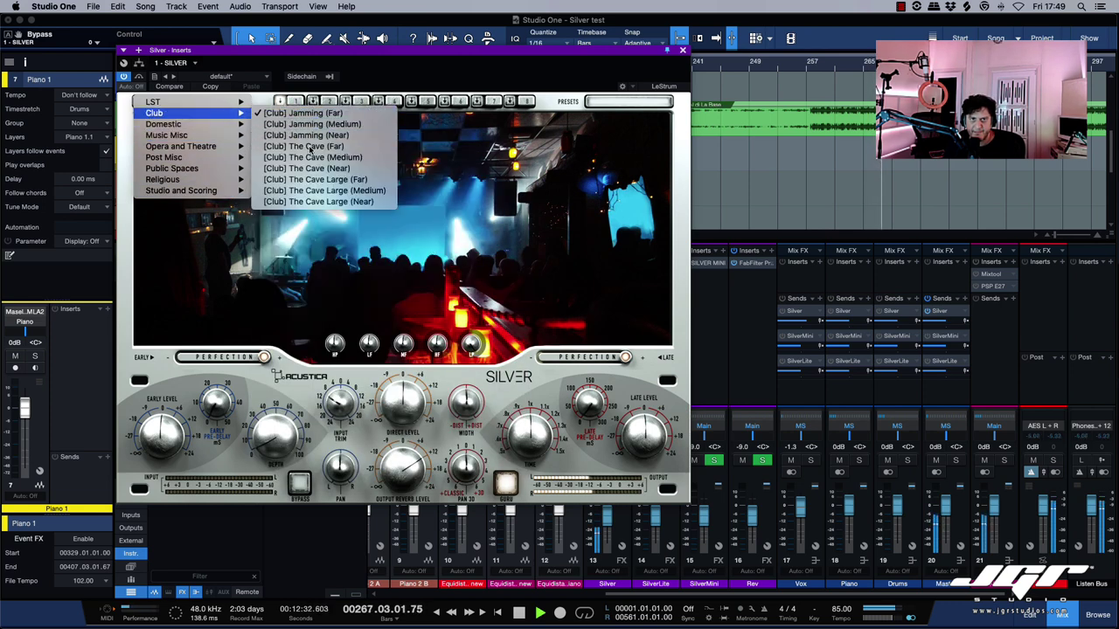
click(390, 155)
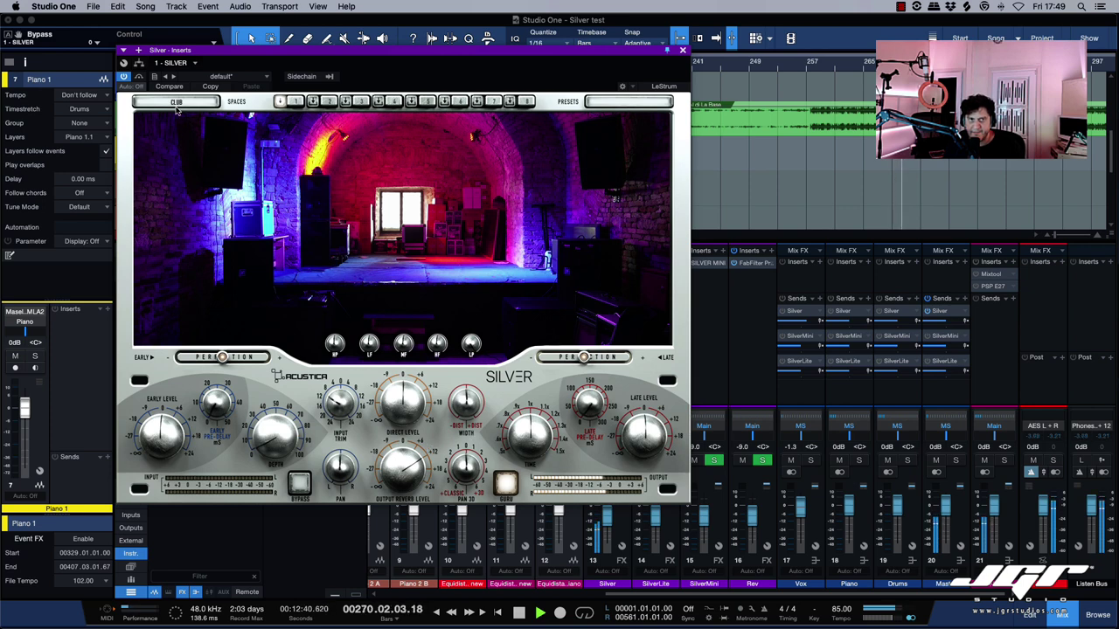
Step: Briefly compare the Cave reverb with Silver bypassed and active, and return the stopped playback to bar 257
click(140, 77)
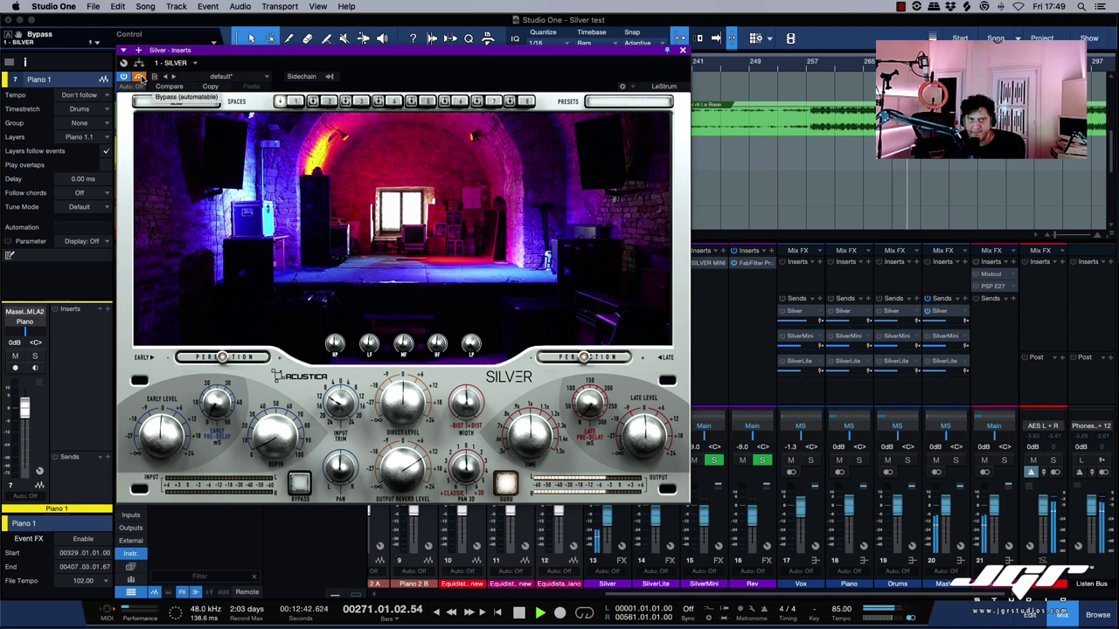
click(139, 77)
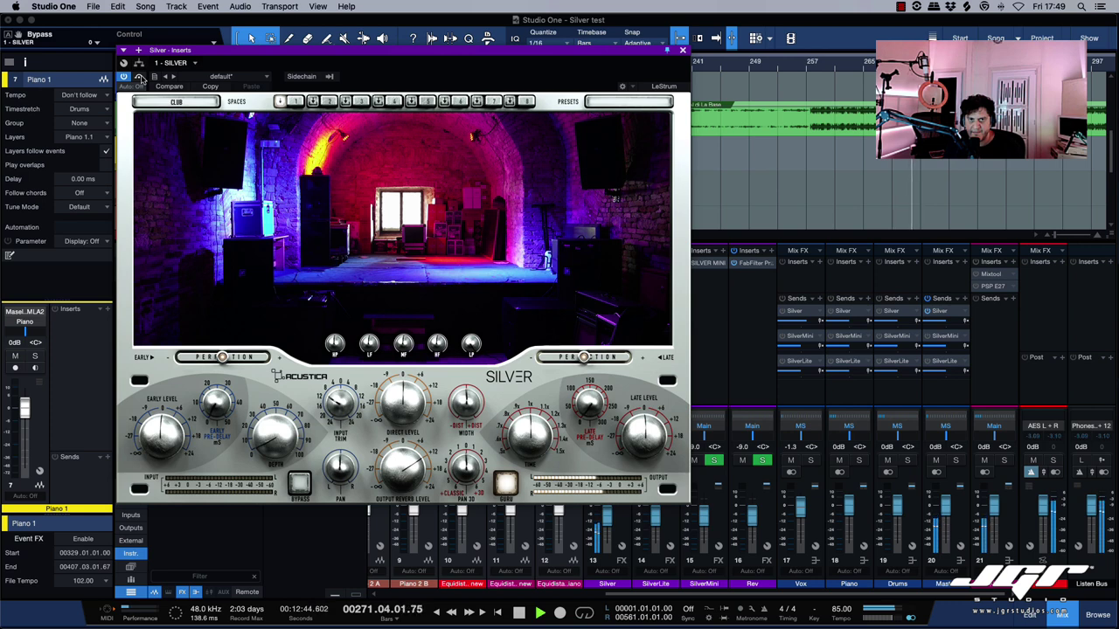
key(space)
key(f)
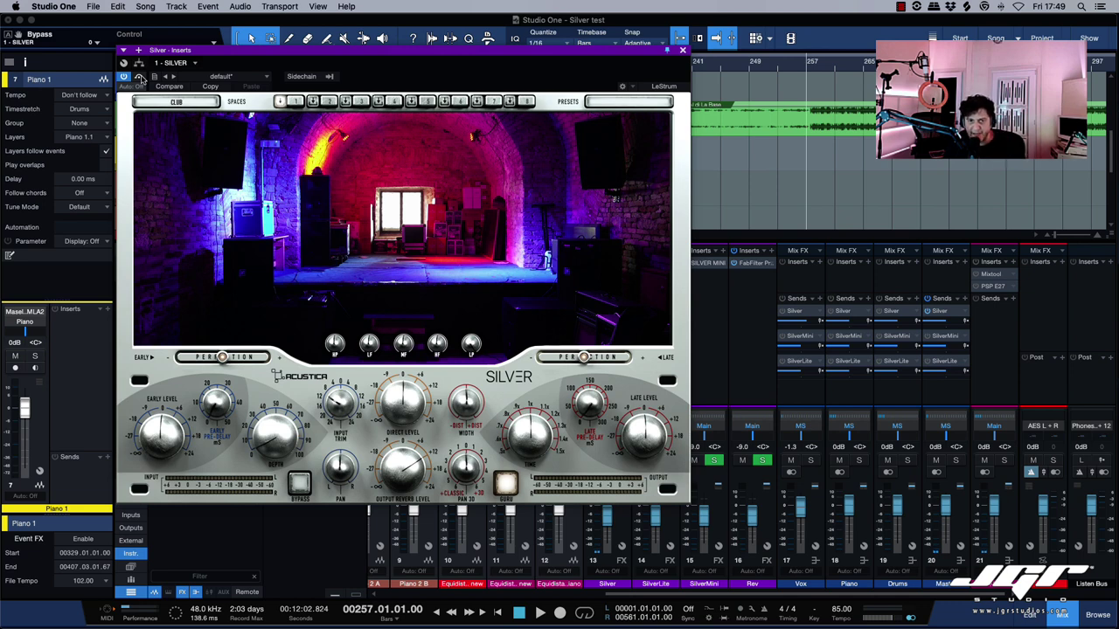
Step: Replay the passage from bar 257, switching Silver's bypass on and off once before stopping
key(space)
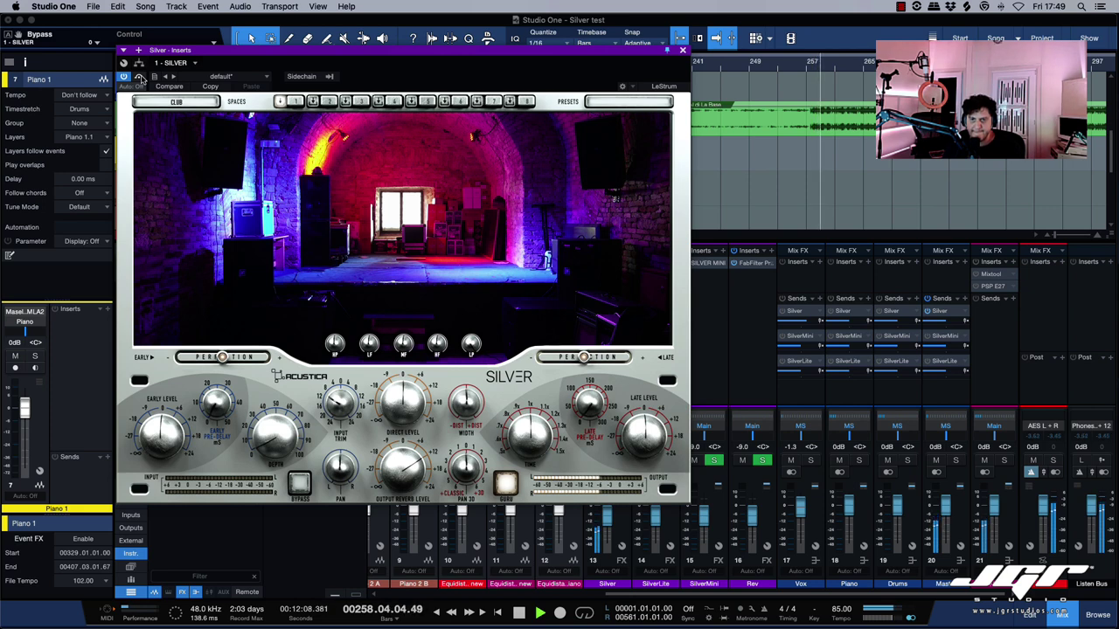
click(139, 77)
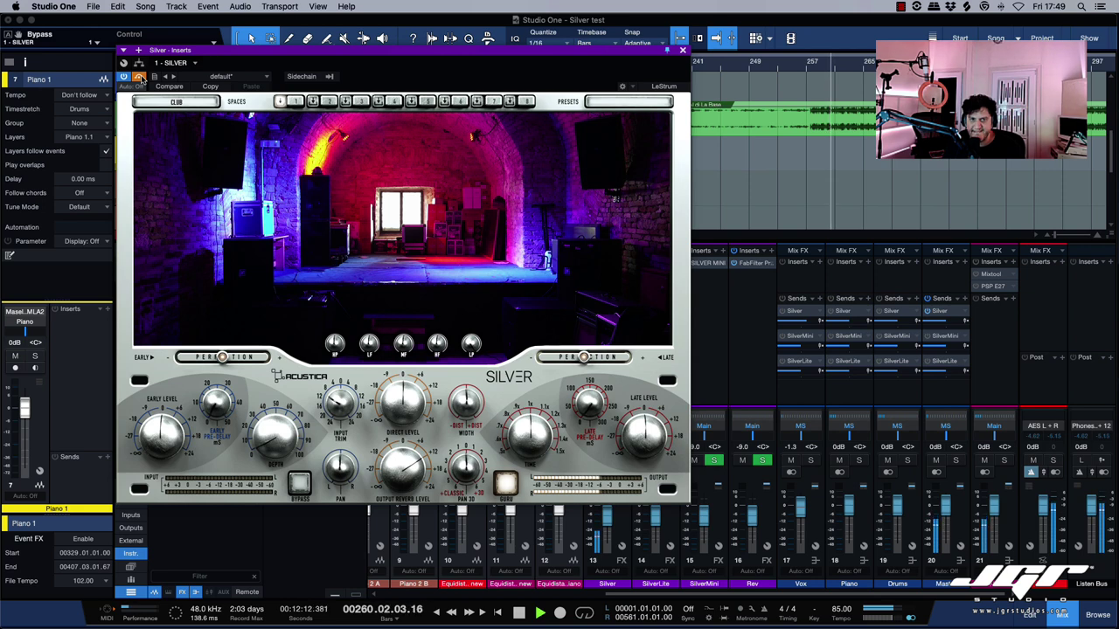
click(140, 78)
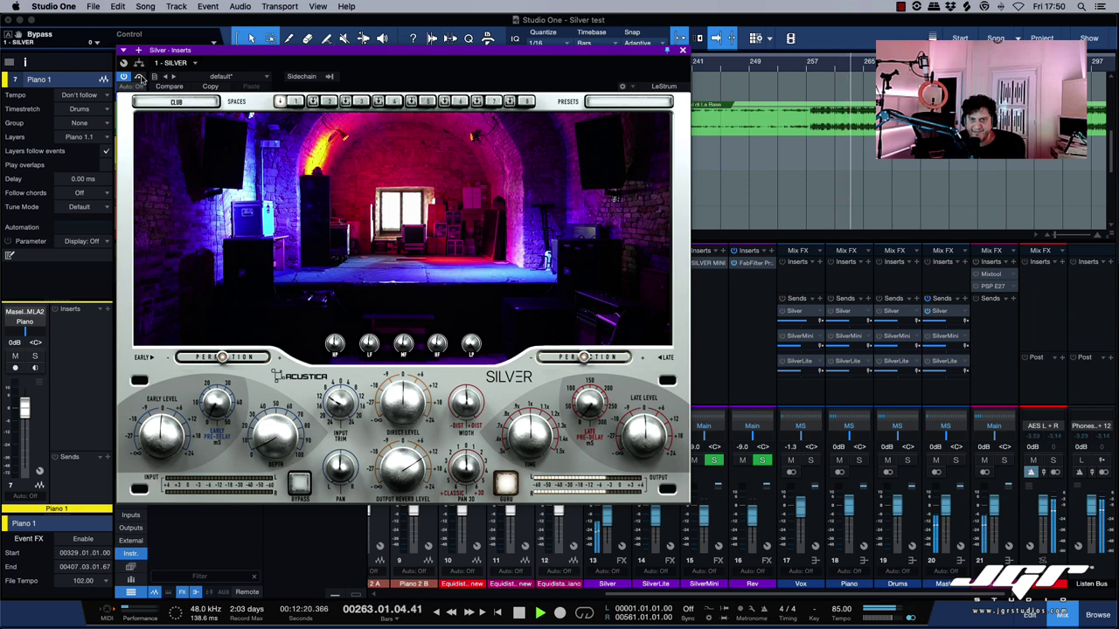
key(space)
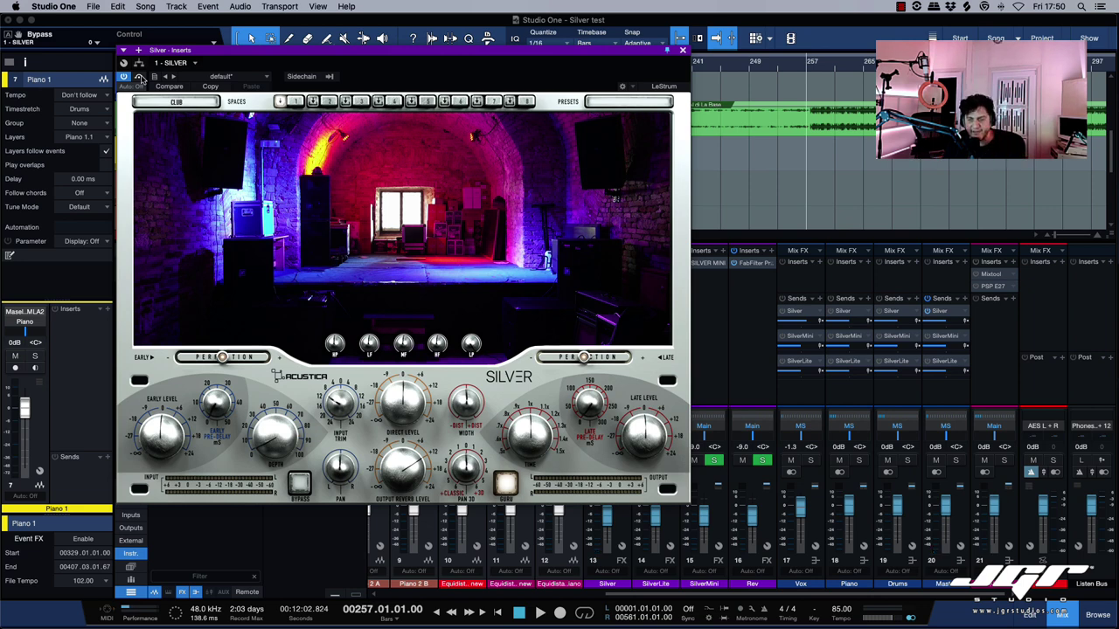
Step: Play from bar 257 again with repeated bypass comparisons, and stop with Silver switched back to active
key(space)
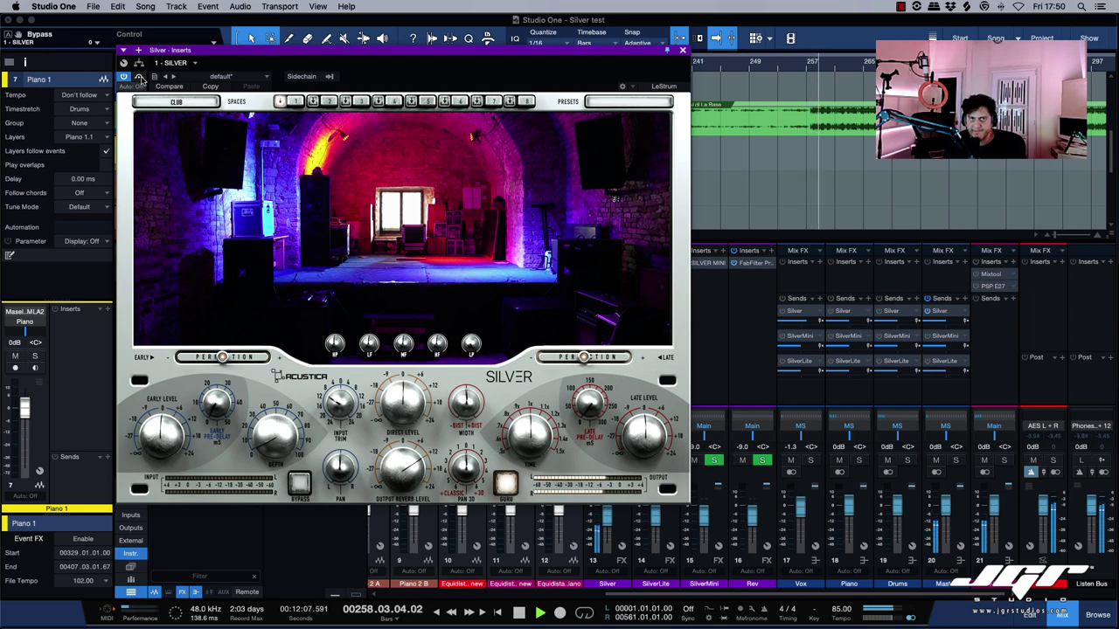
click(139, 76)
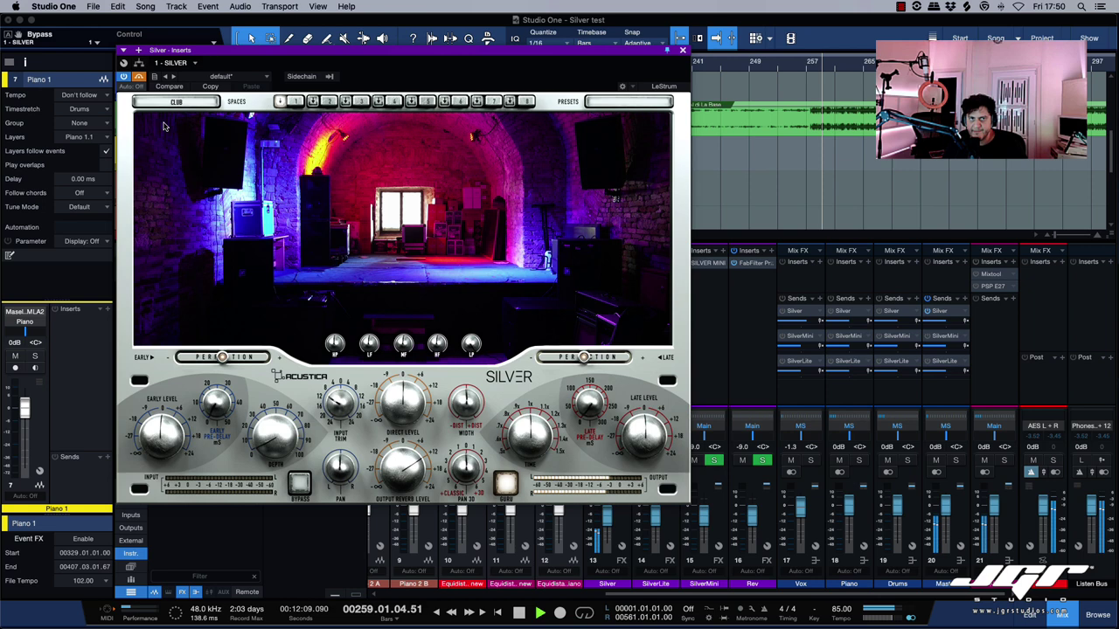
click(139, 77)
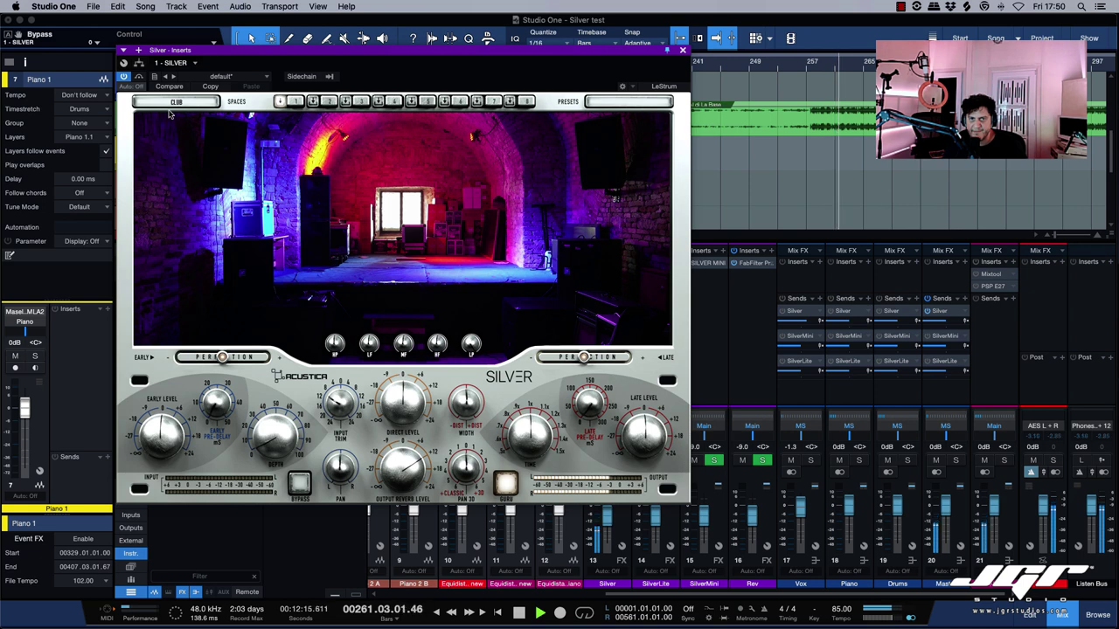
click(139, 77)
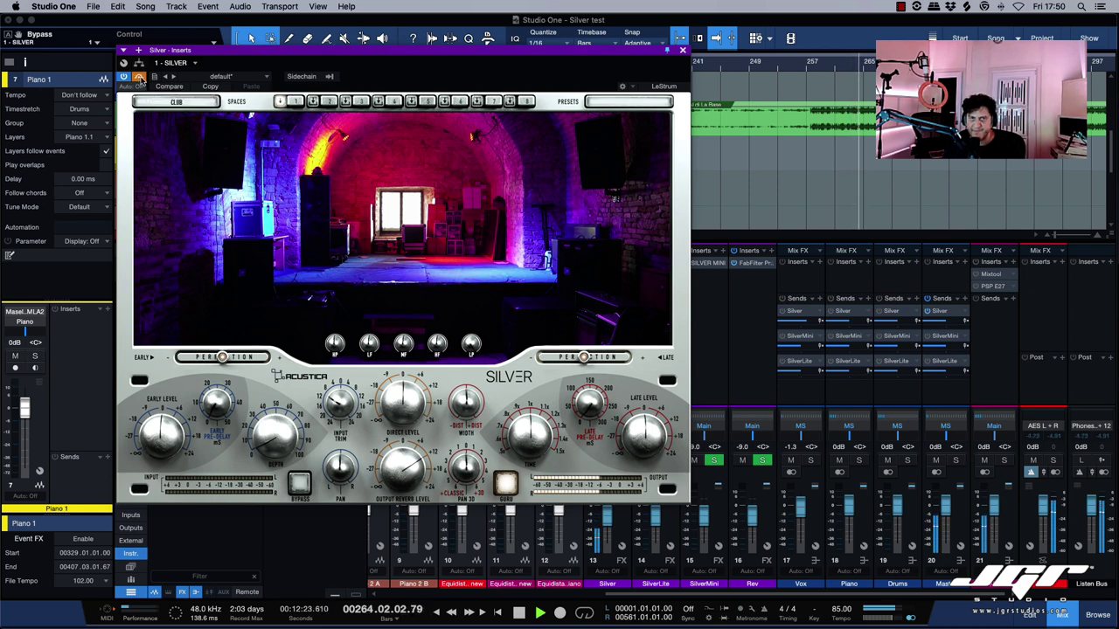
key(space)
click(139, 76)
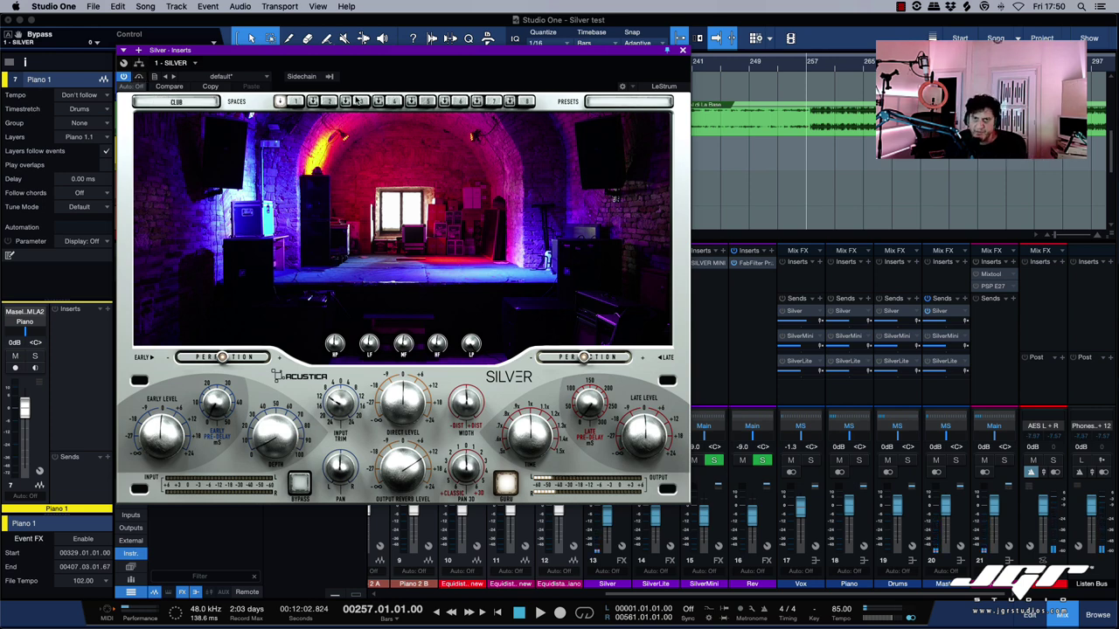
Step: Close the Silver window and play the Piano 2 A and Piano 2 B clips from bar 412
click(684, 51)
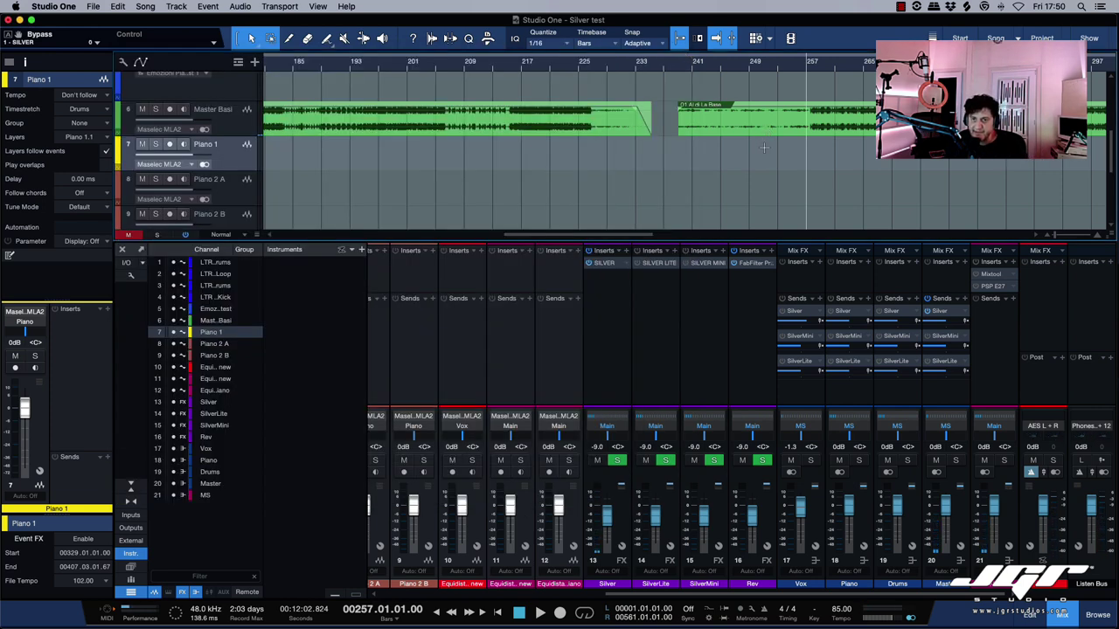
scroll(764, 147, right, 5)
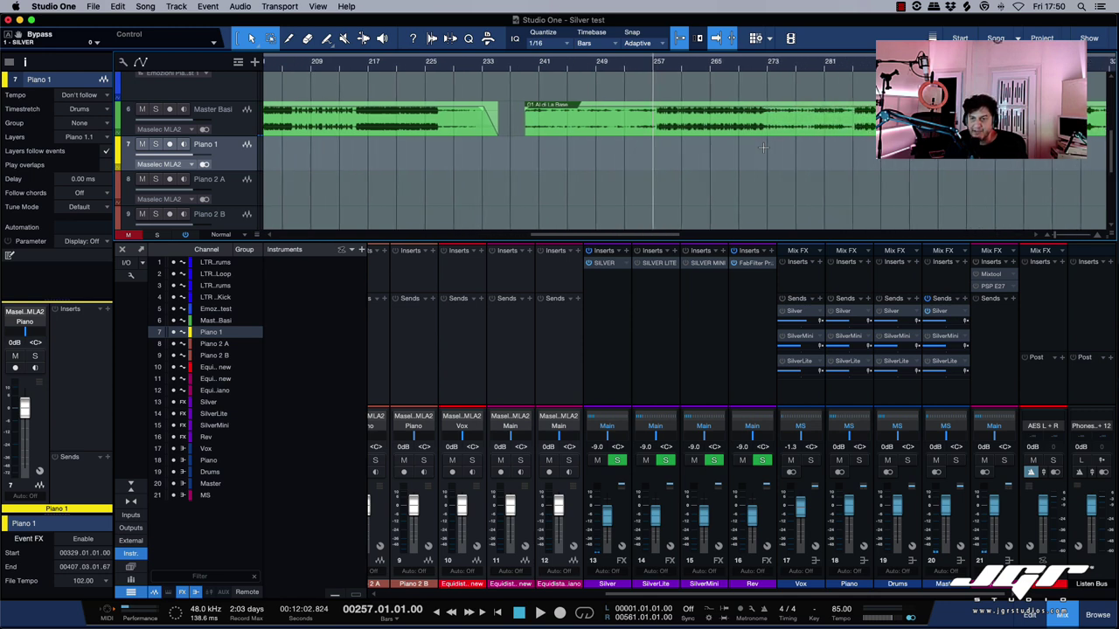
scroll(764, 147, right, 15)
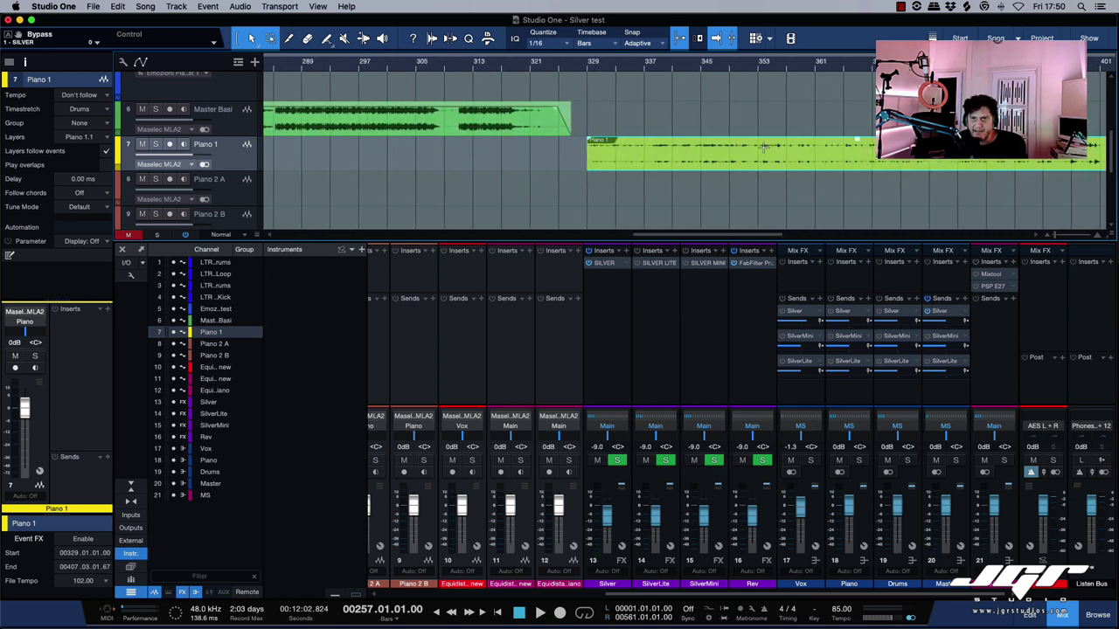
scroll(764, 147, right, 8)
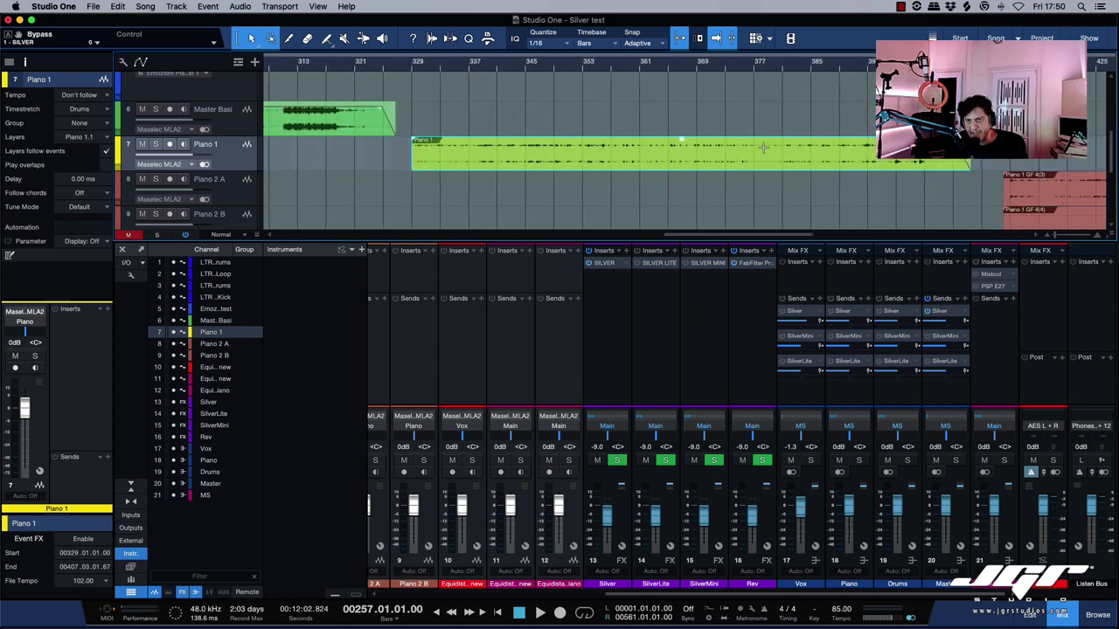
click(745, 67)
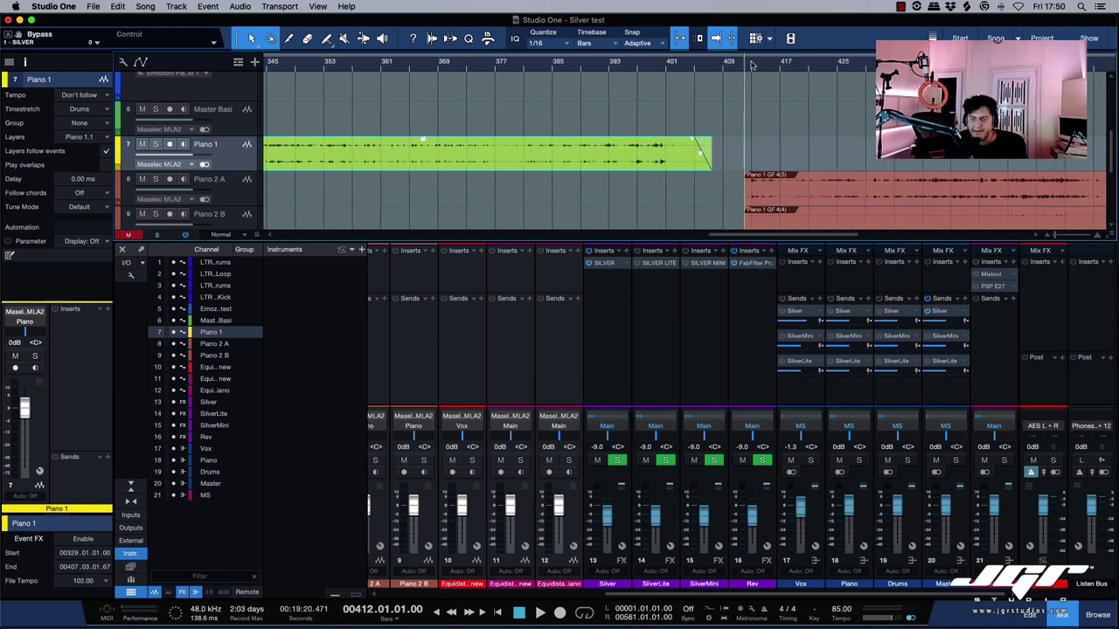
click(752, 64)
key(space)
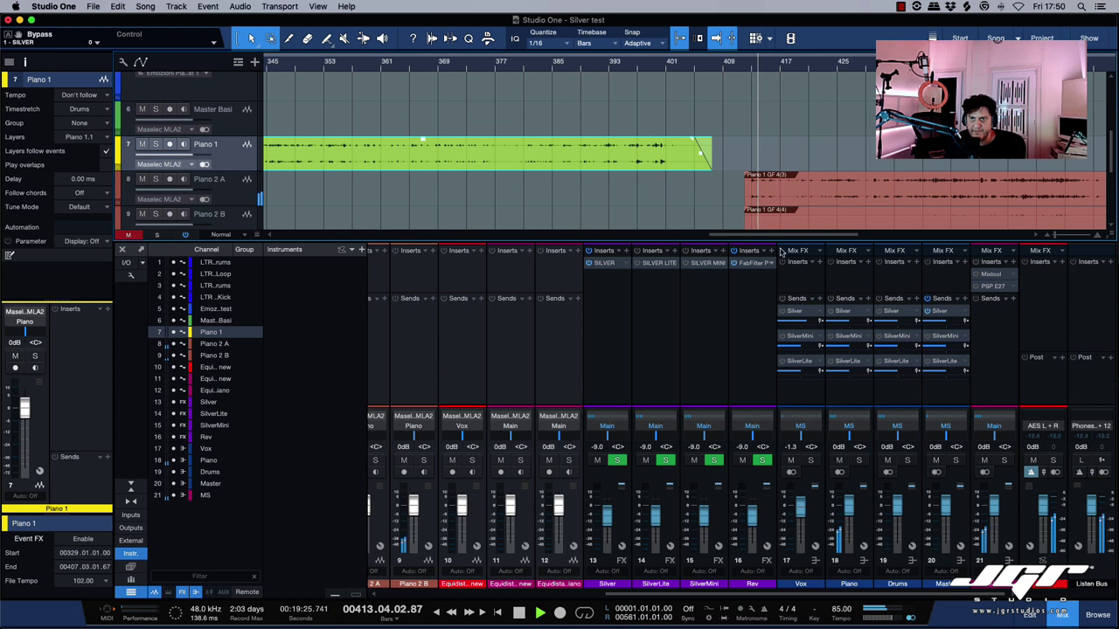
scroll(794, 173, right, 5)
scroll(794, 173, down, 1)
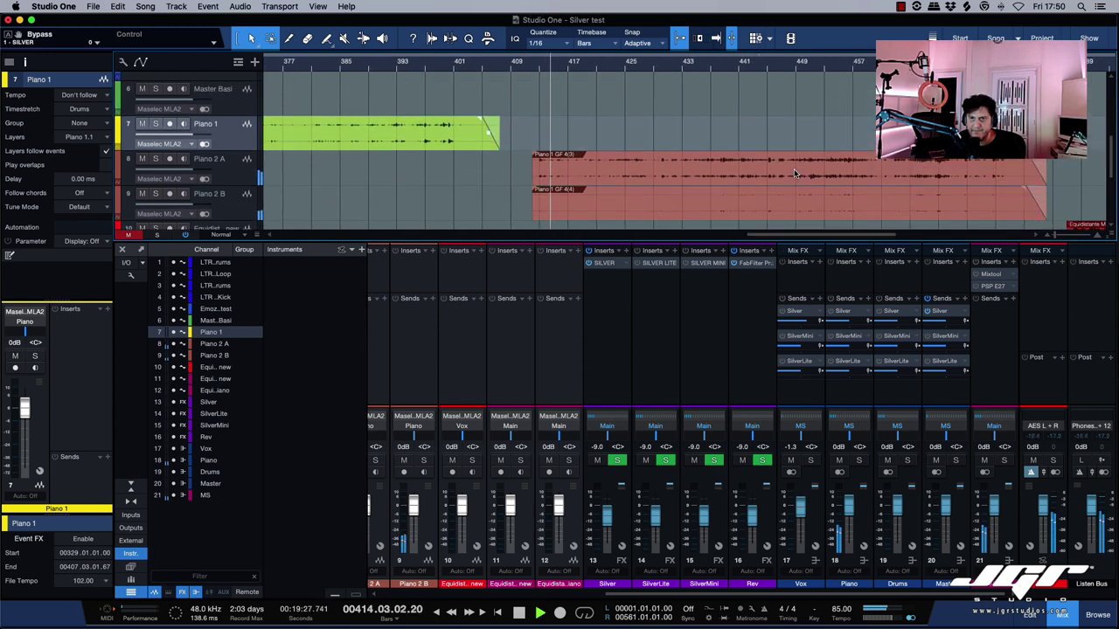
scroll(794, 173, left, 2)
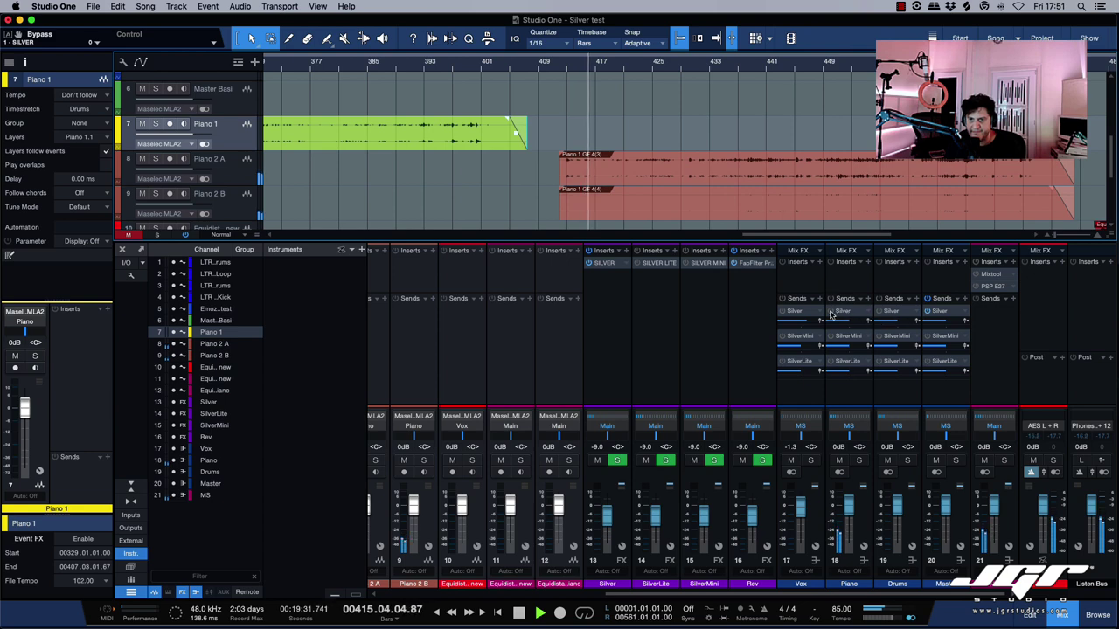
Step: Activate the Piano bus's send to Silver, and reopen the Silver plug-in with its bypass switched on
click(603, 264)
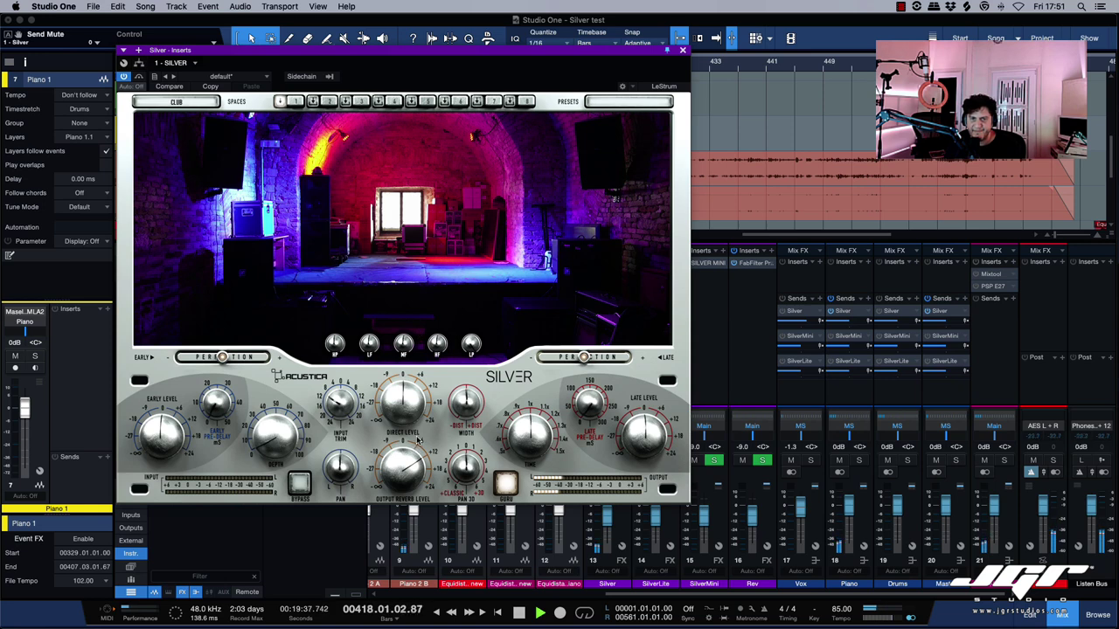
click(139, 77)
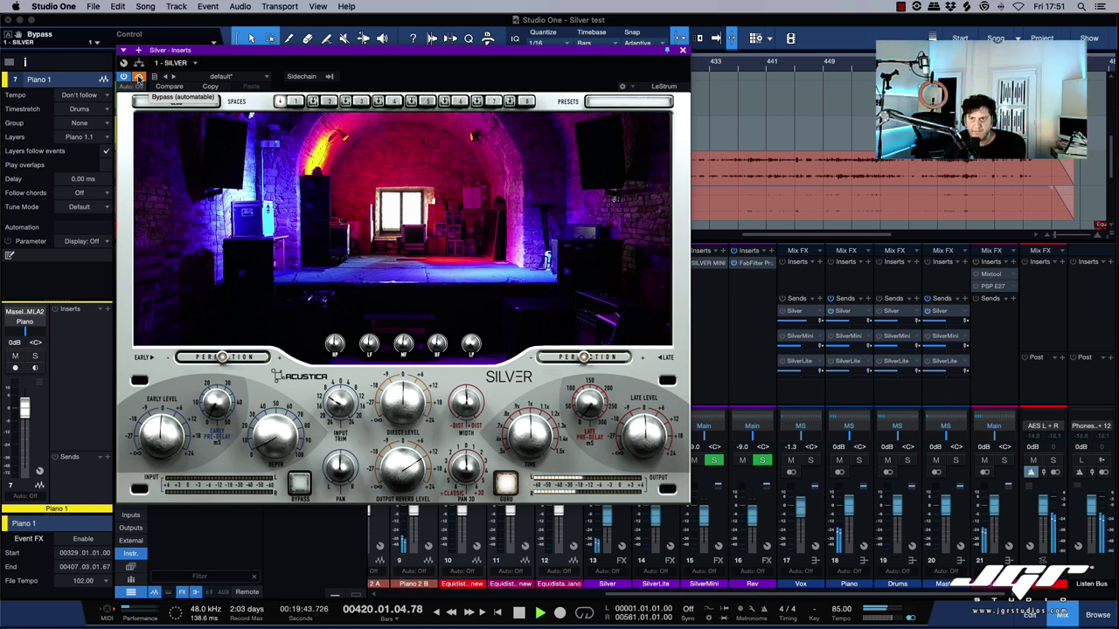
key(Up)
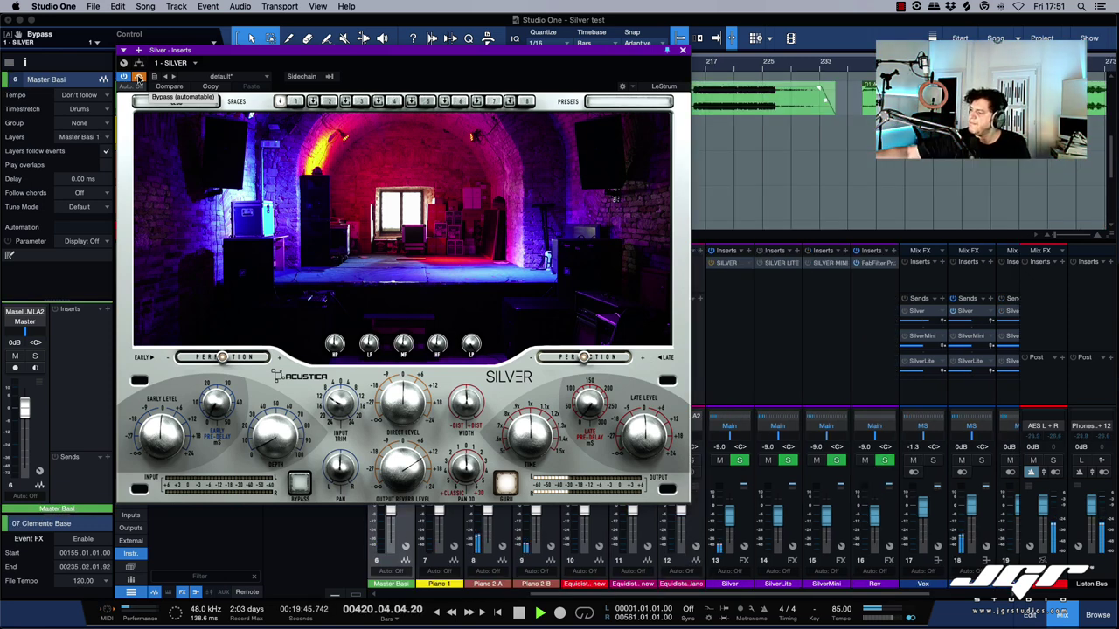
Step: Restart the piano clips from bar 412 with Silver active and raise its reverb Time
key(space)
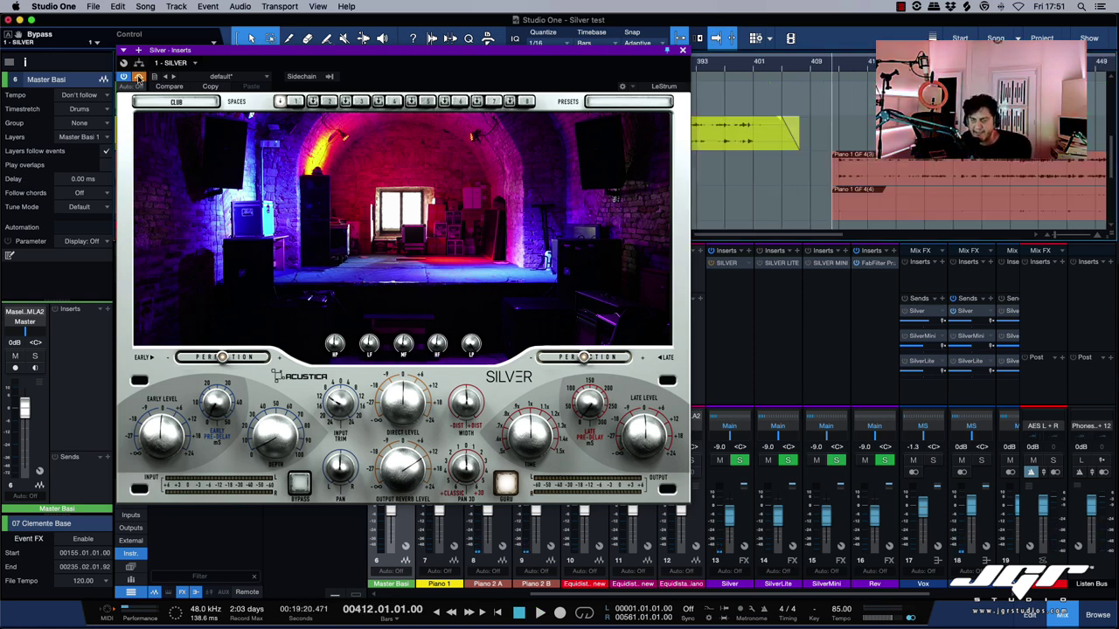
key(space)
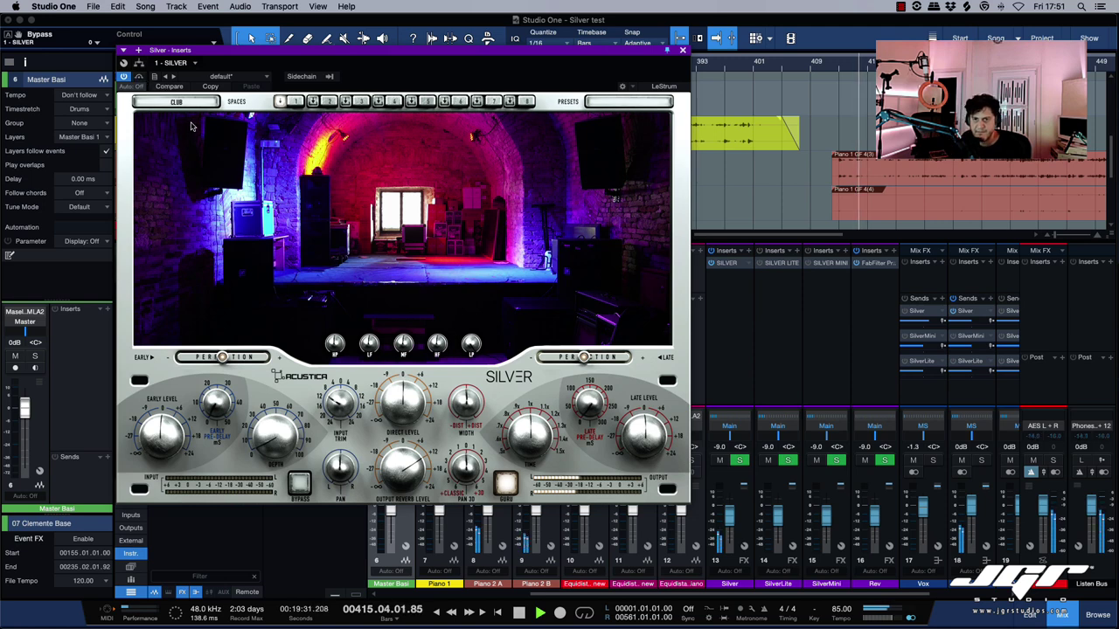
click(533, 437)
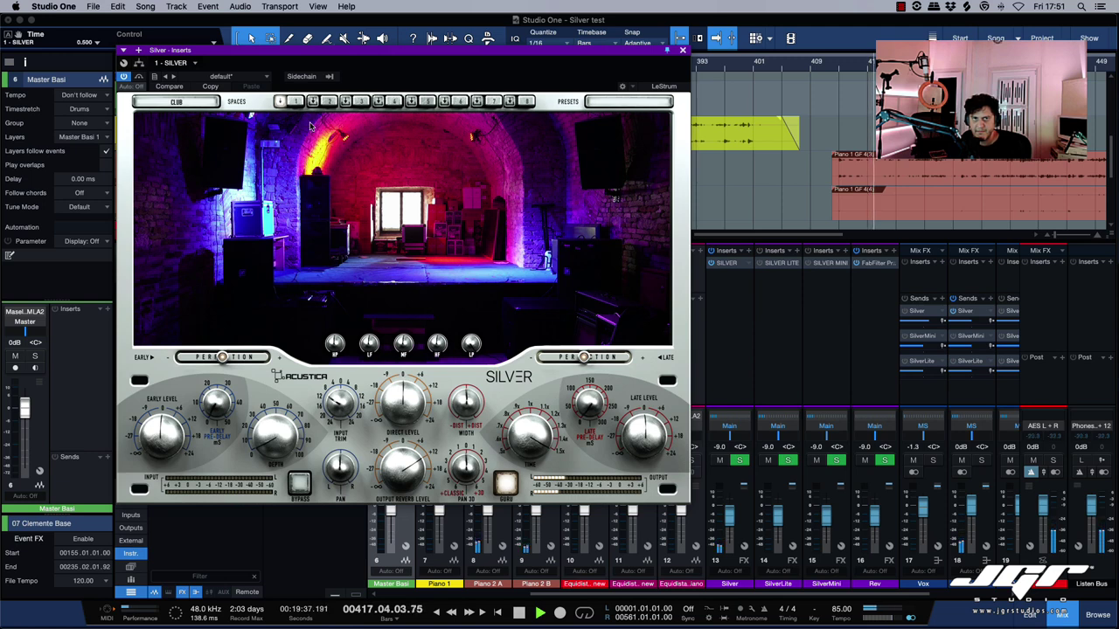
Step: Switch Silver to the Opera & Theatre space in slot 2 and raise its Late Level
click(330, 103)
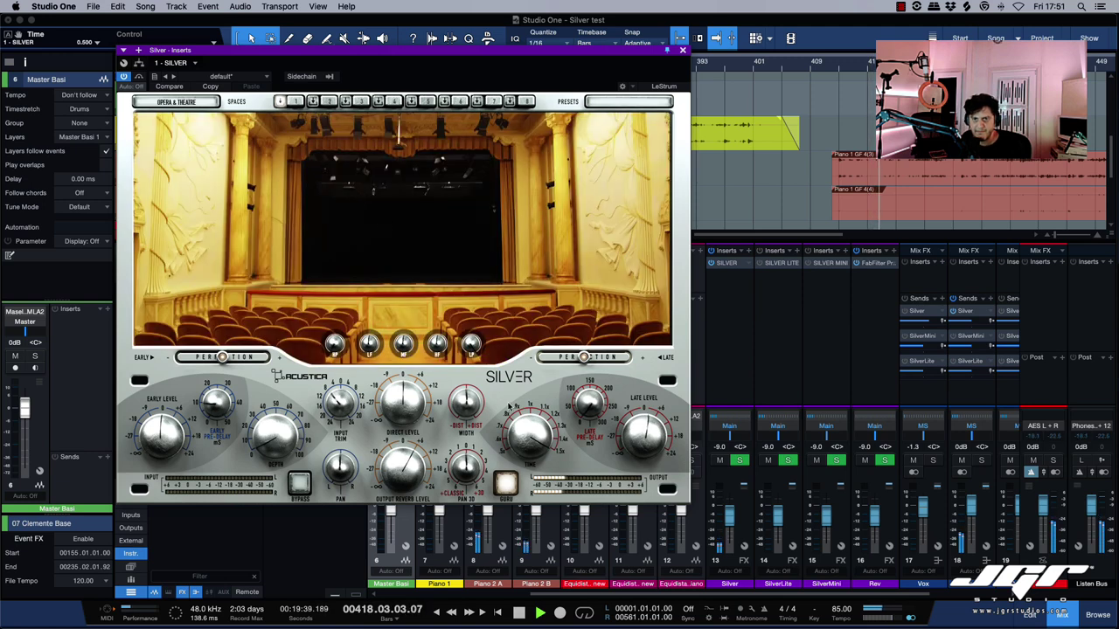
drag(660, 443, 661, 390)
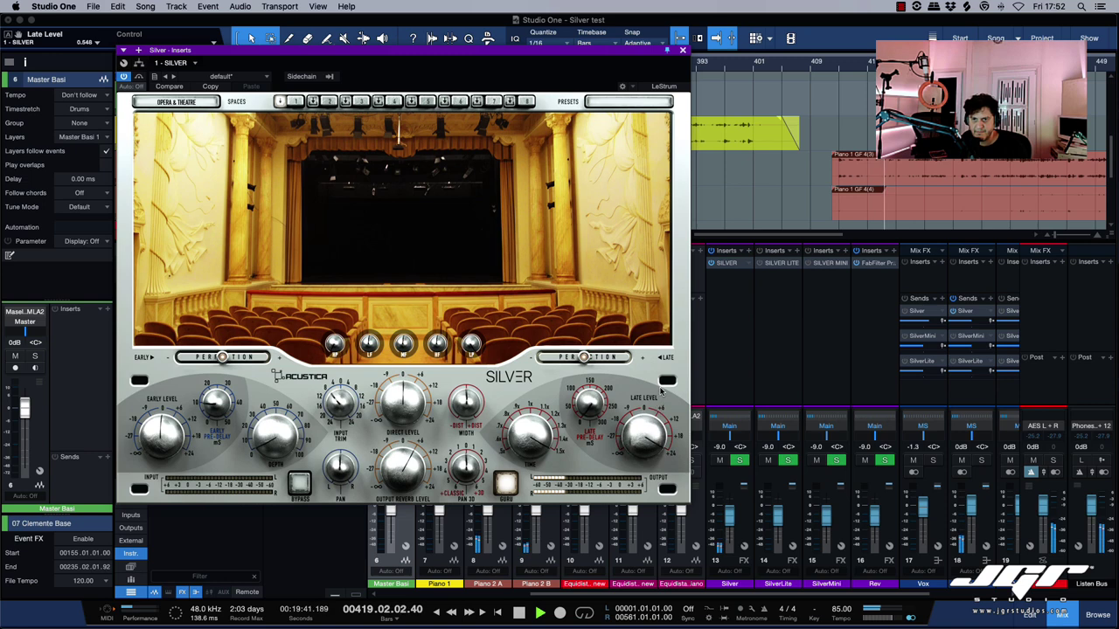
Step: Stop playback, close the Silver window and deactivate the SILVER insert on the Silver channel
key(space)
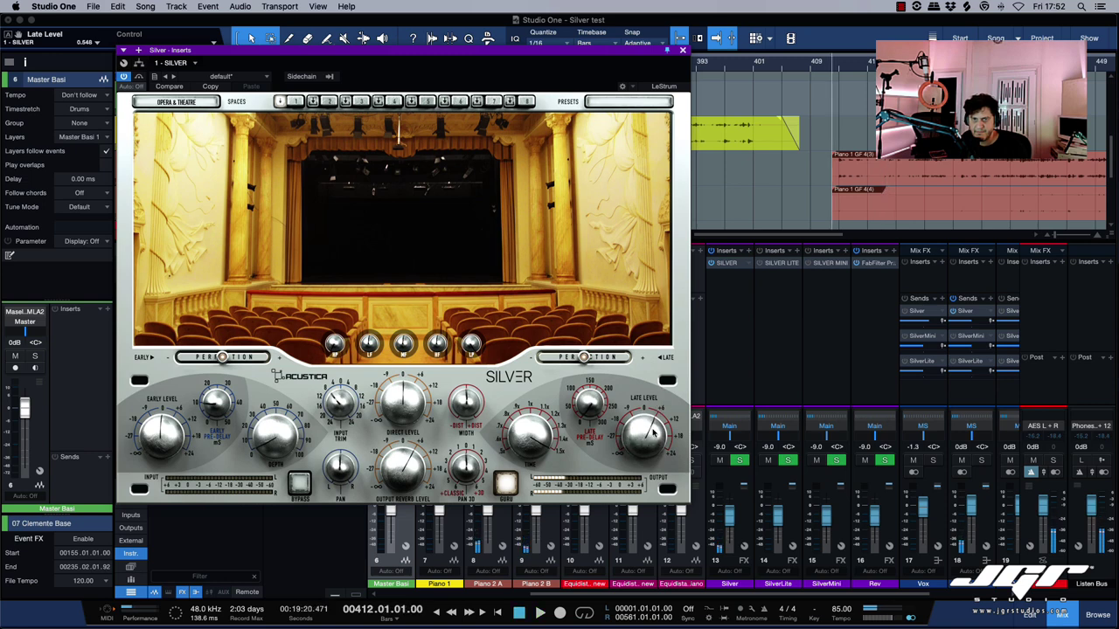
key(super+w)
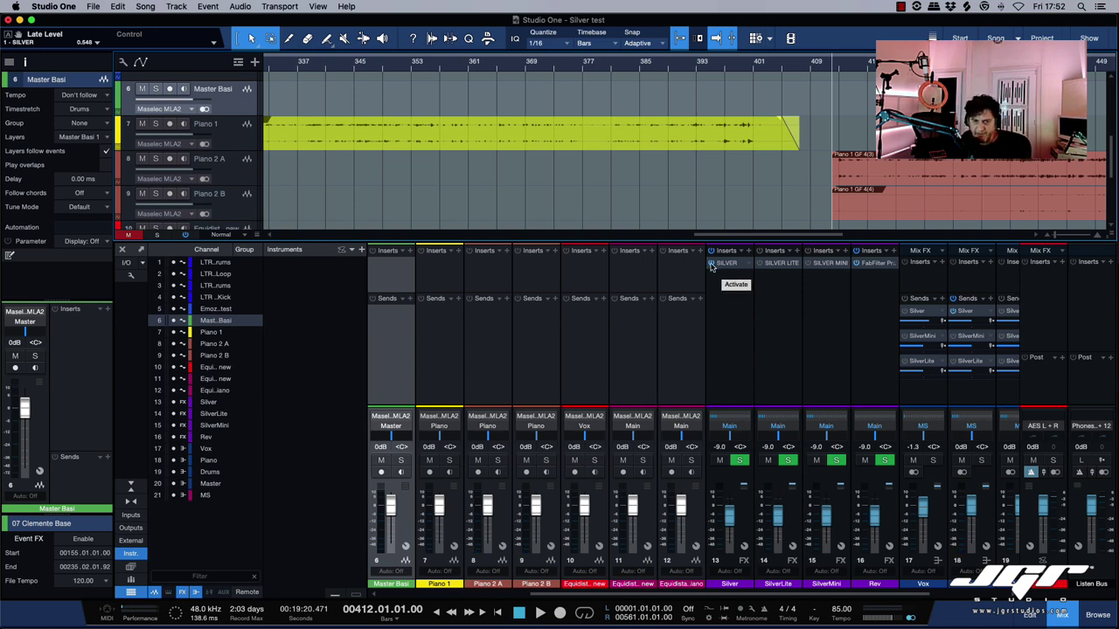
click(710, 264)
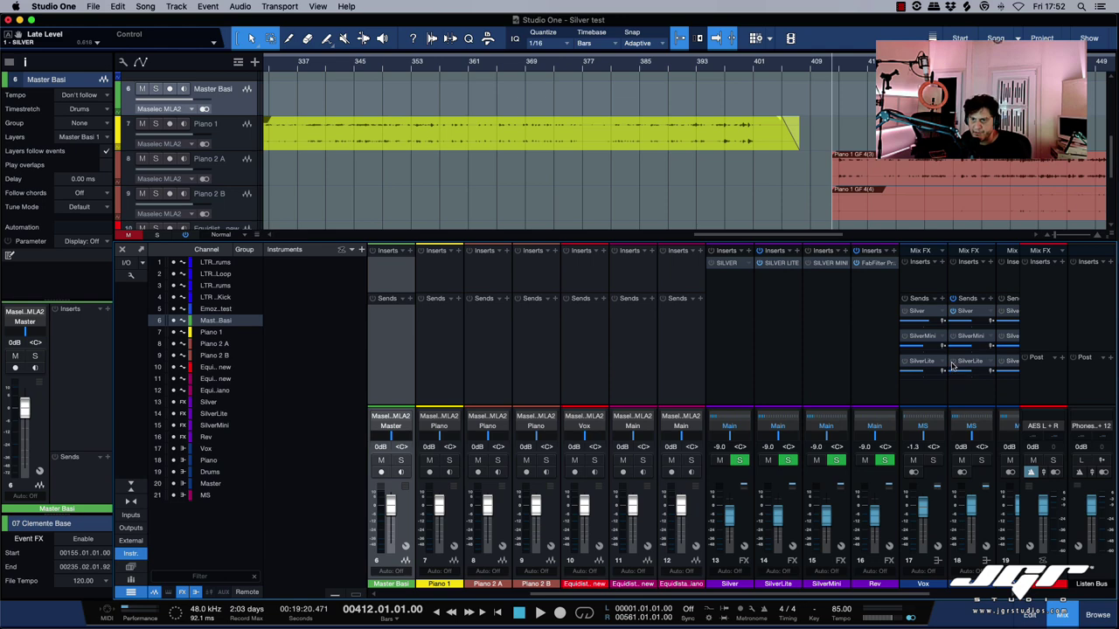
Step: Open the Silver Lite plug-in during playback of the piano clips and switch its reverb space to a Club
double_click(777, 263)
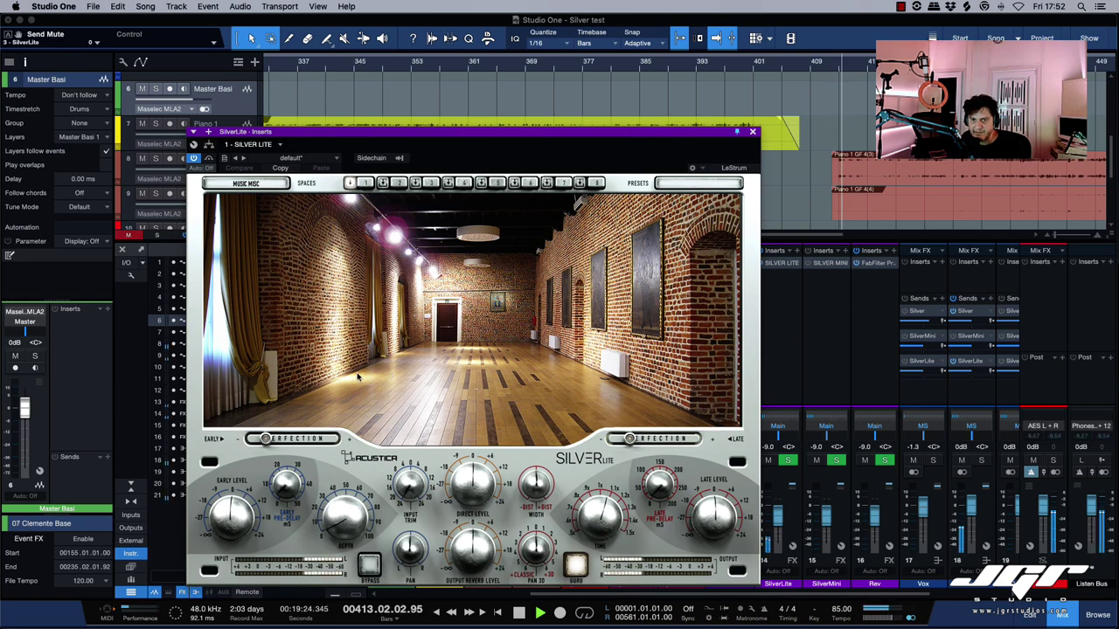
drag(510, 130, 555, 44)
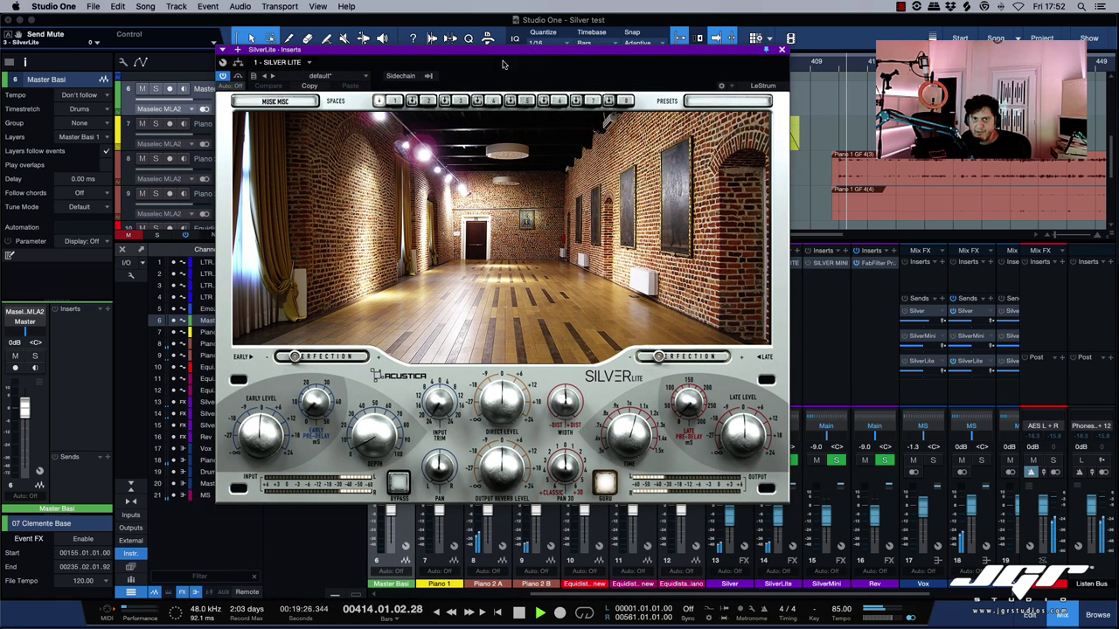
click(285, 103)
mouse_move(285, 104)
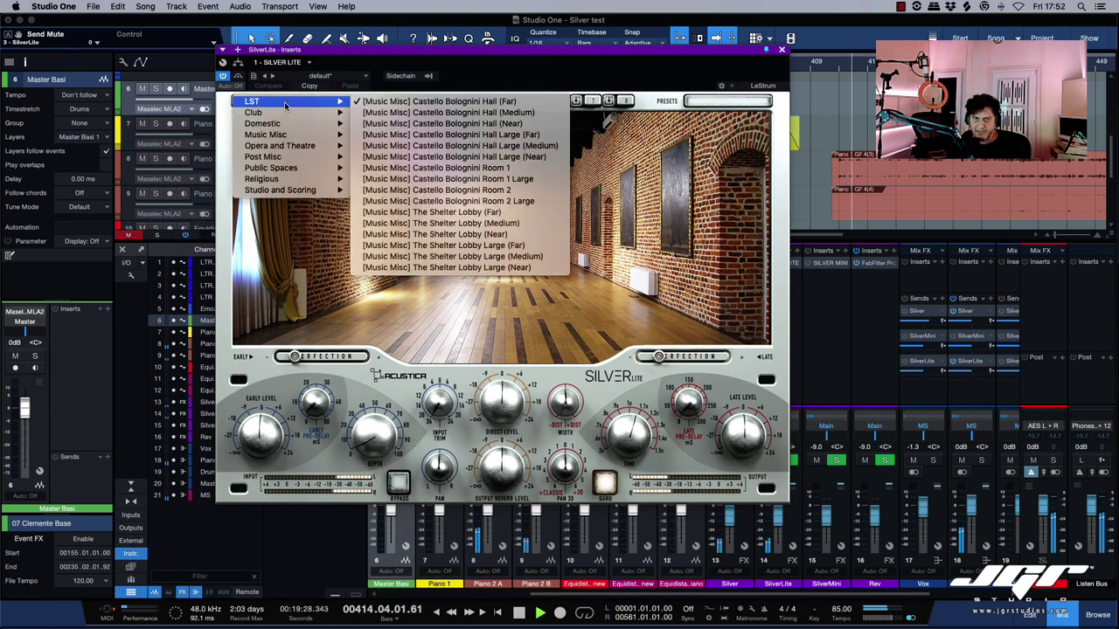
click(392, 117)
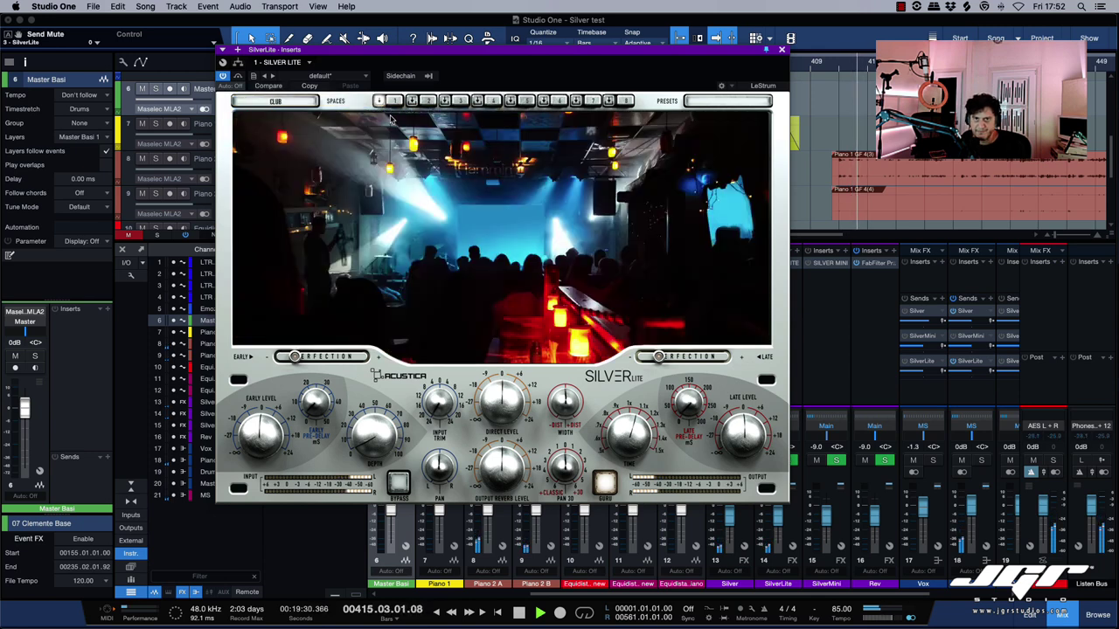
Step: Adjust Silver Lite's Time, raise its Output Reverb Level and set late Perfection to maximum, ending with playback stopped
drag(606, 445, 613, 411)
drag(503, 485, 502, 463)
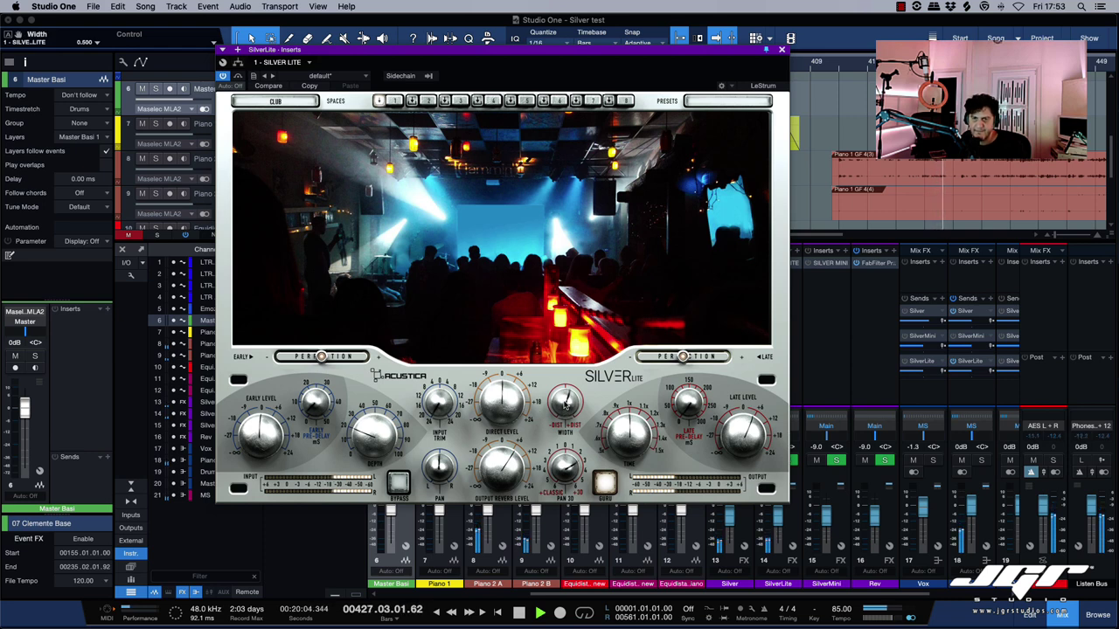
drag(684, 357, 724, 356)
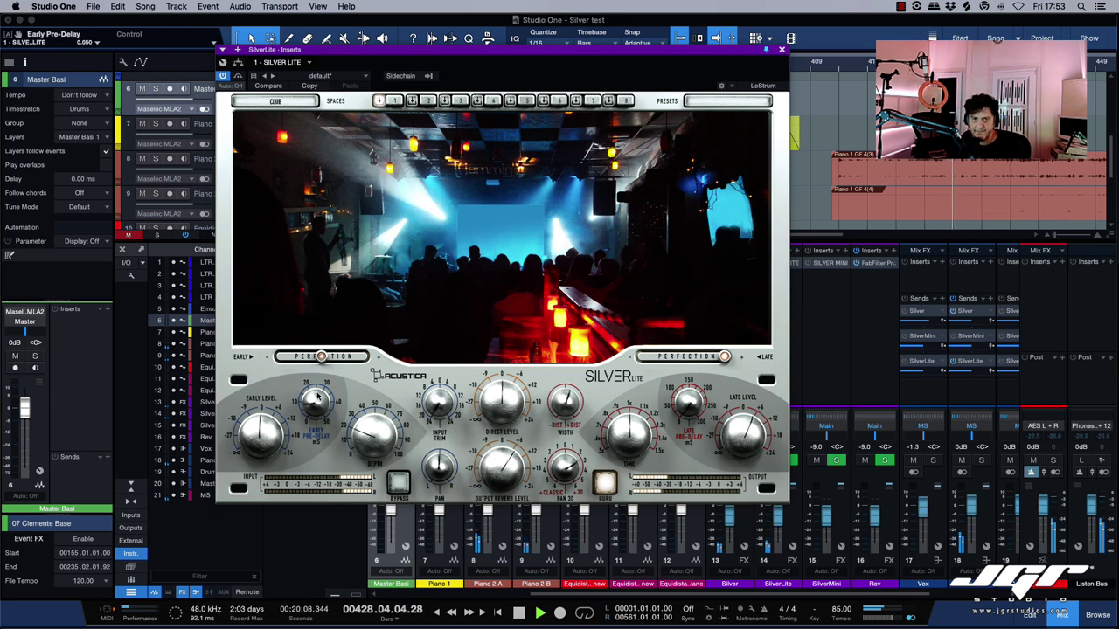
key(space)
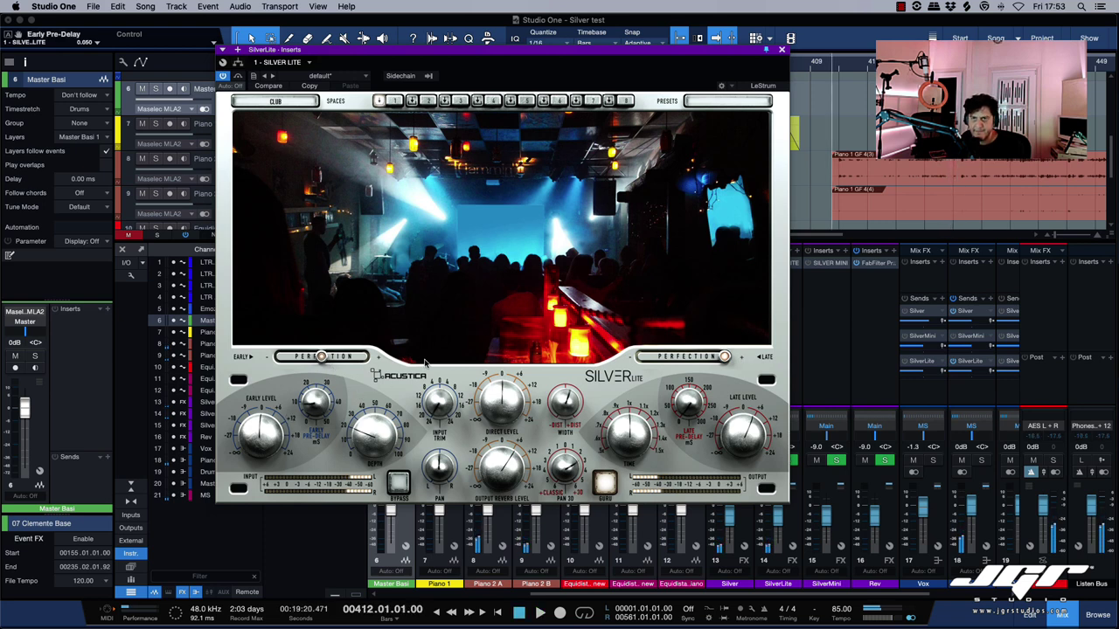
Step: Open the Silver Mini plug-in to view its Recording Studio interface beside Silver Lite, and close it again
scroll(885, 316, right, 1)
click(822, 264)
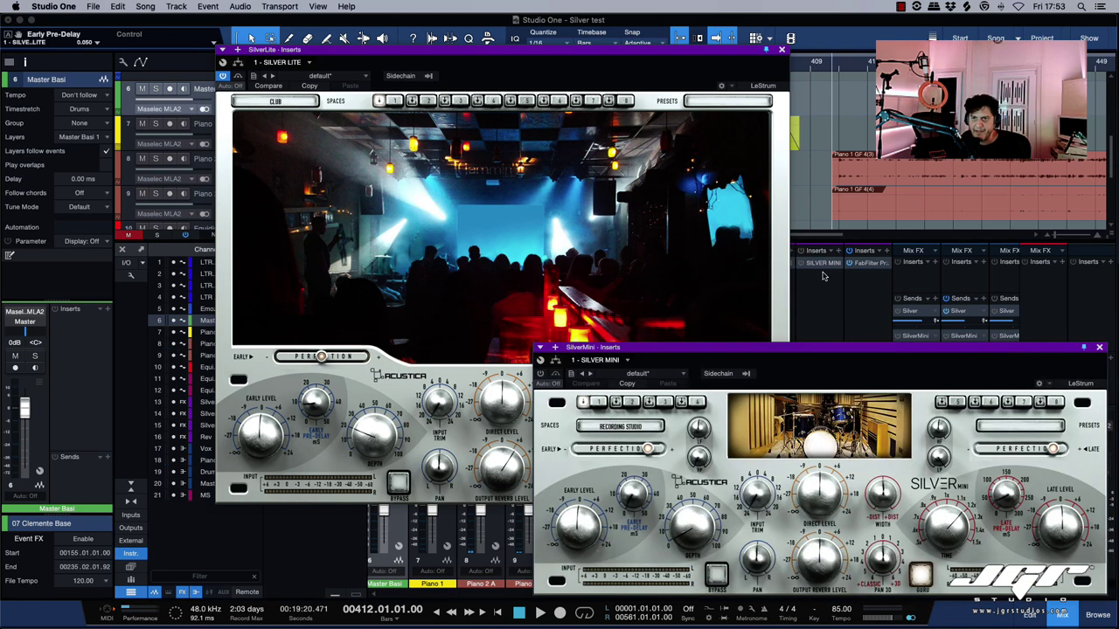
drag(871, 350, 637, 210)
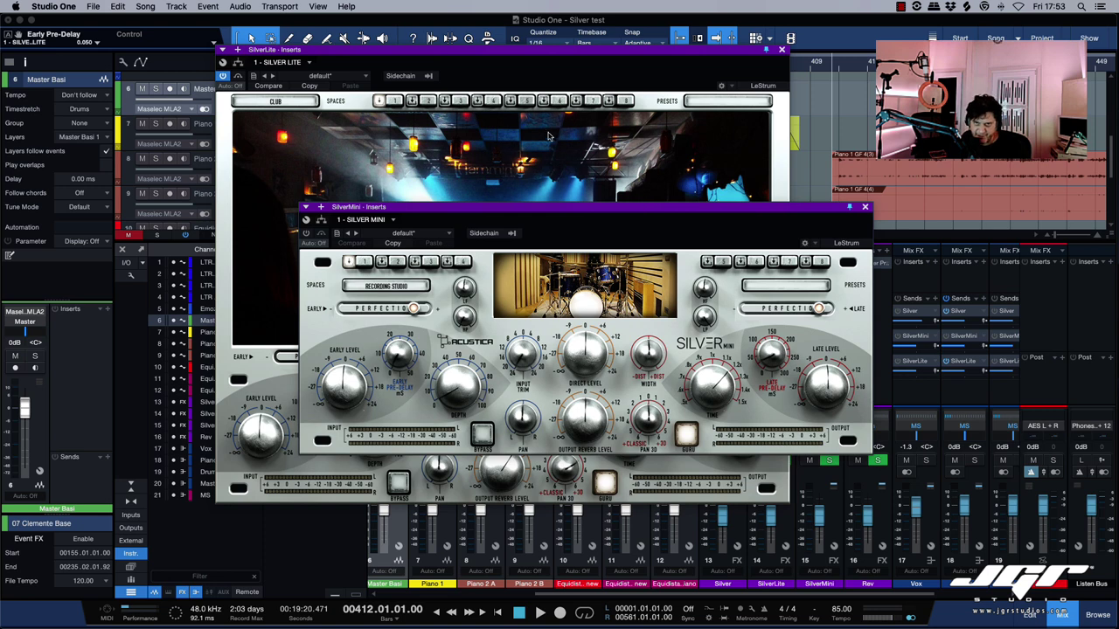
click(864, 206)
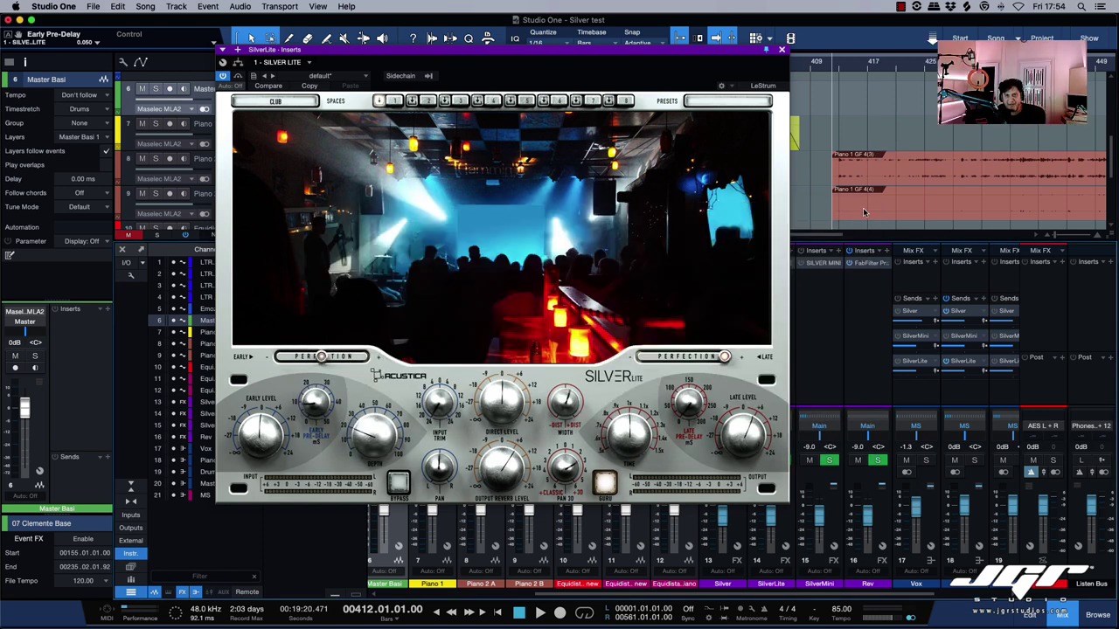